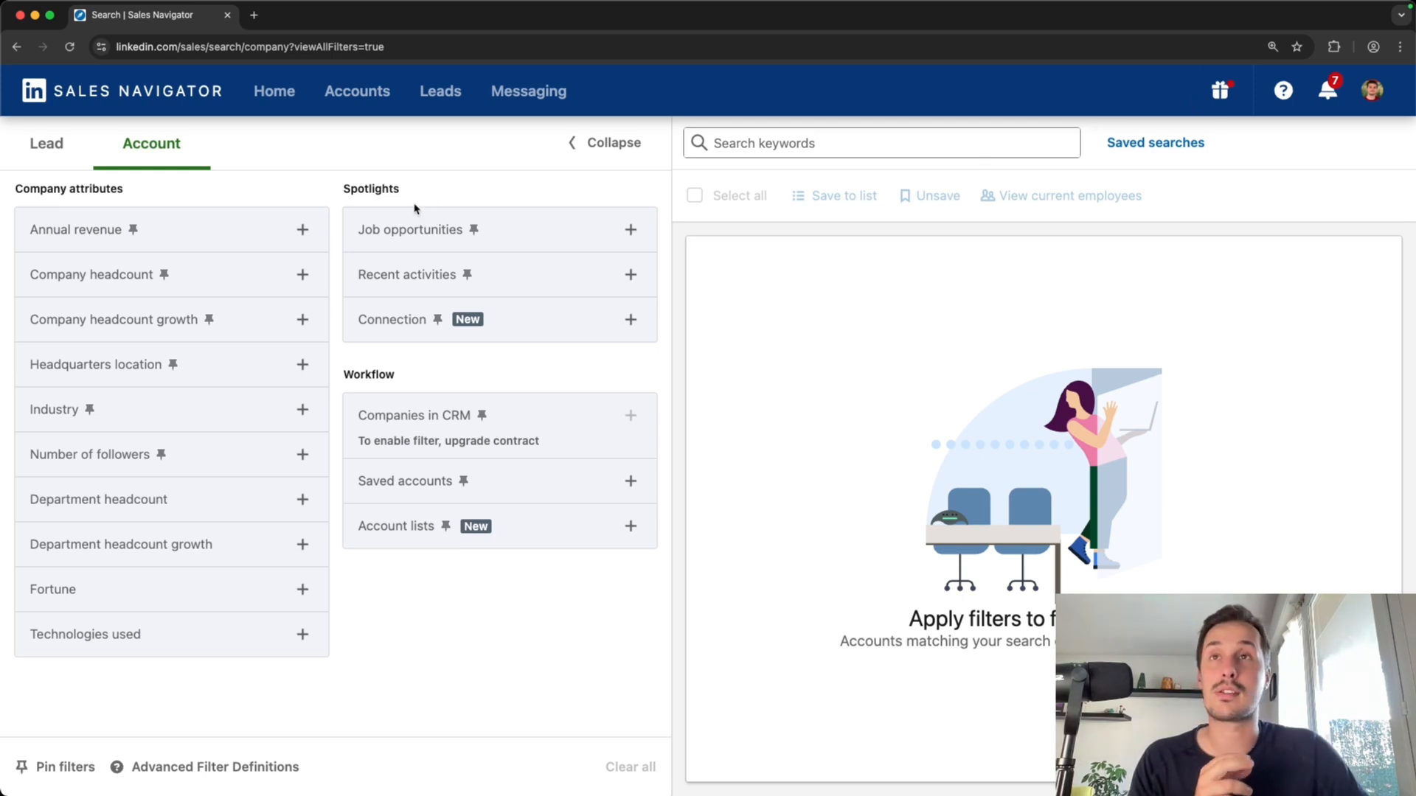
Filter accounts by company headcount 11-50
click(302, 274)
click(46, 329)
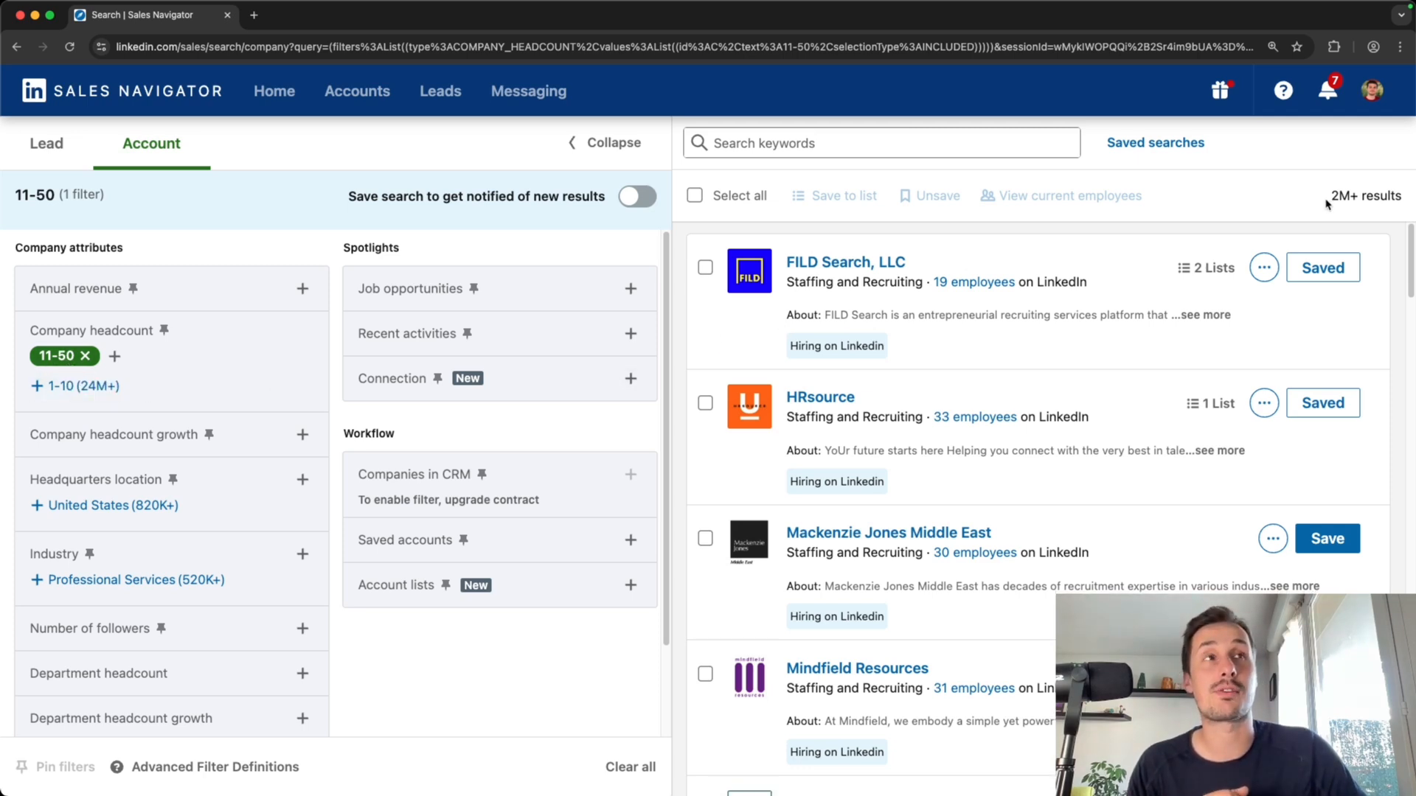
drag(1327, 204, 1389, 210)
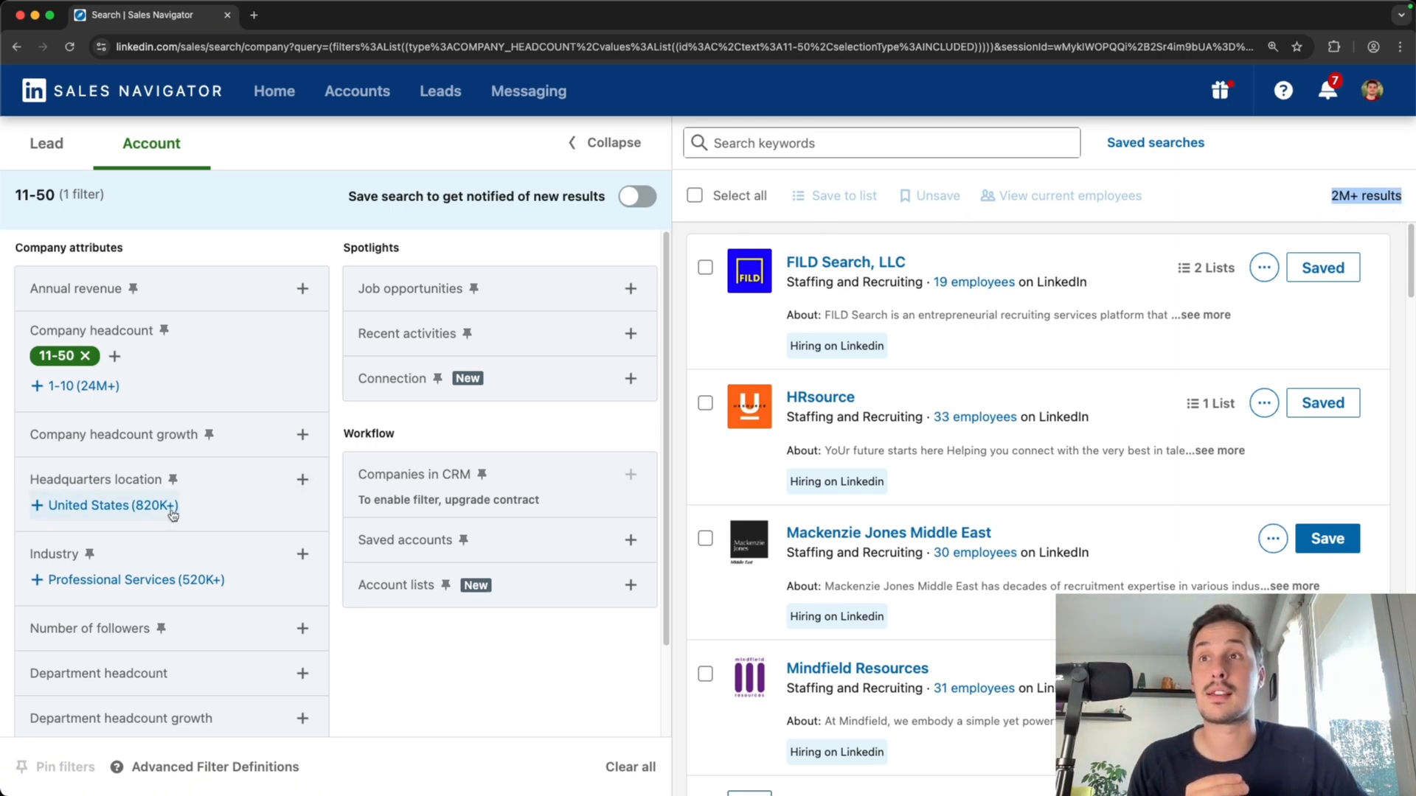
Add United States as the headquarters location filter
scroll(140, 542, down, 1)
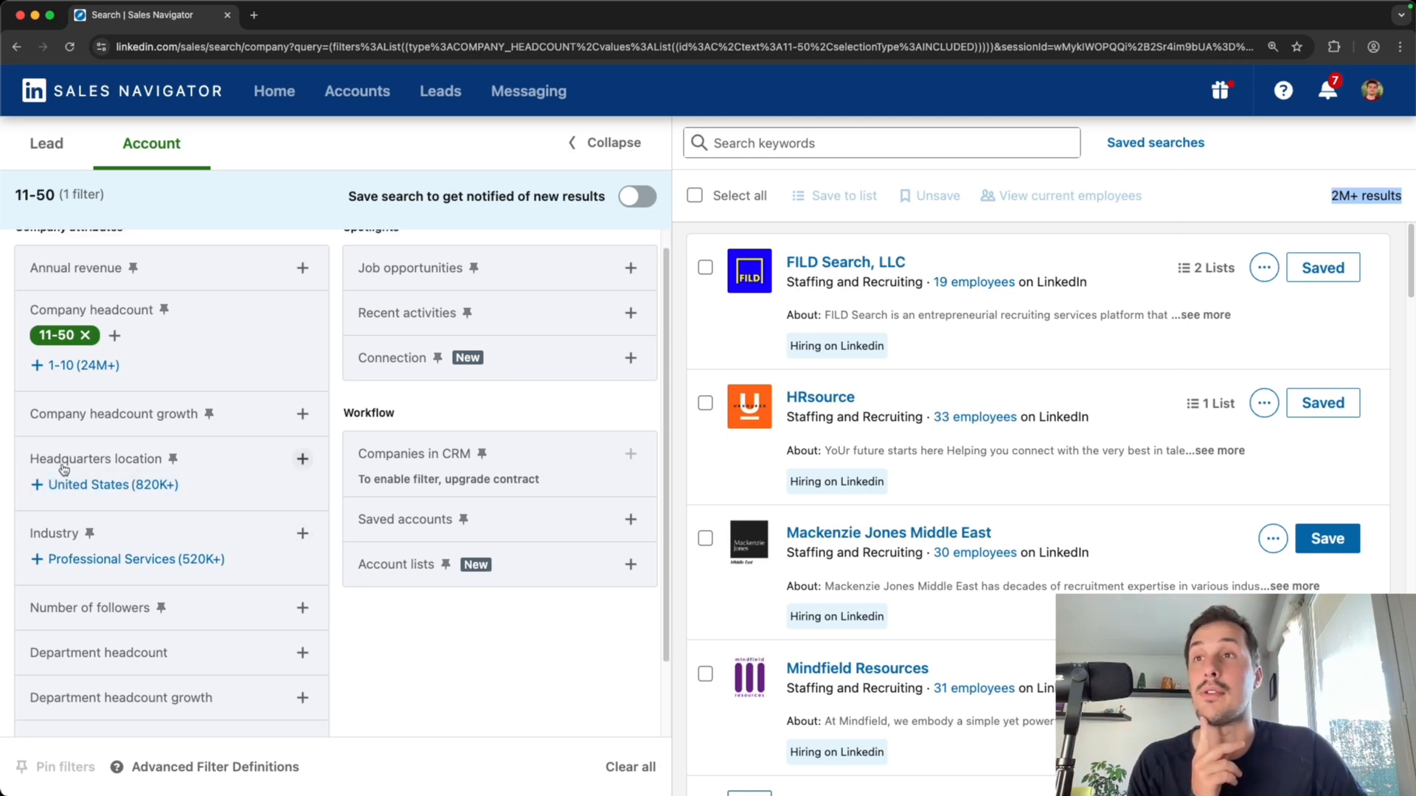
click(92, 494)
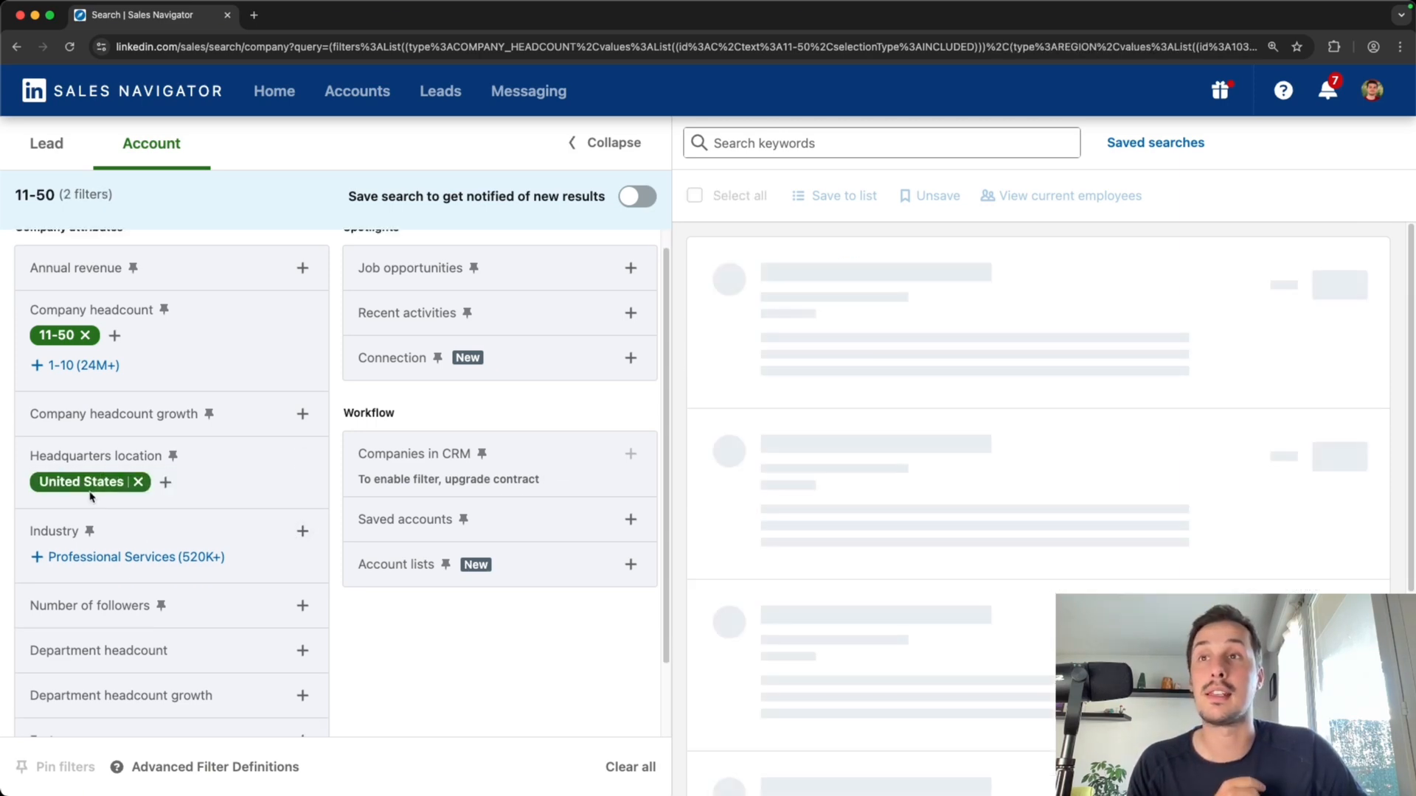
Search for banking in the industry filter and add Banking
scroll(228, 564, down, 3)
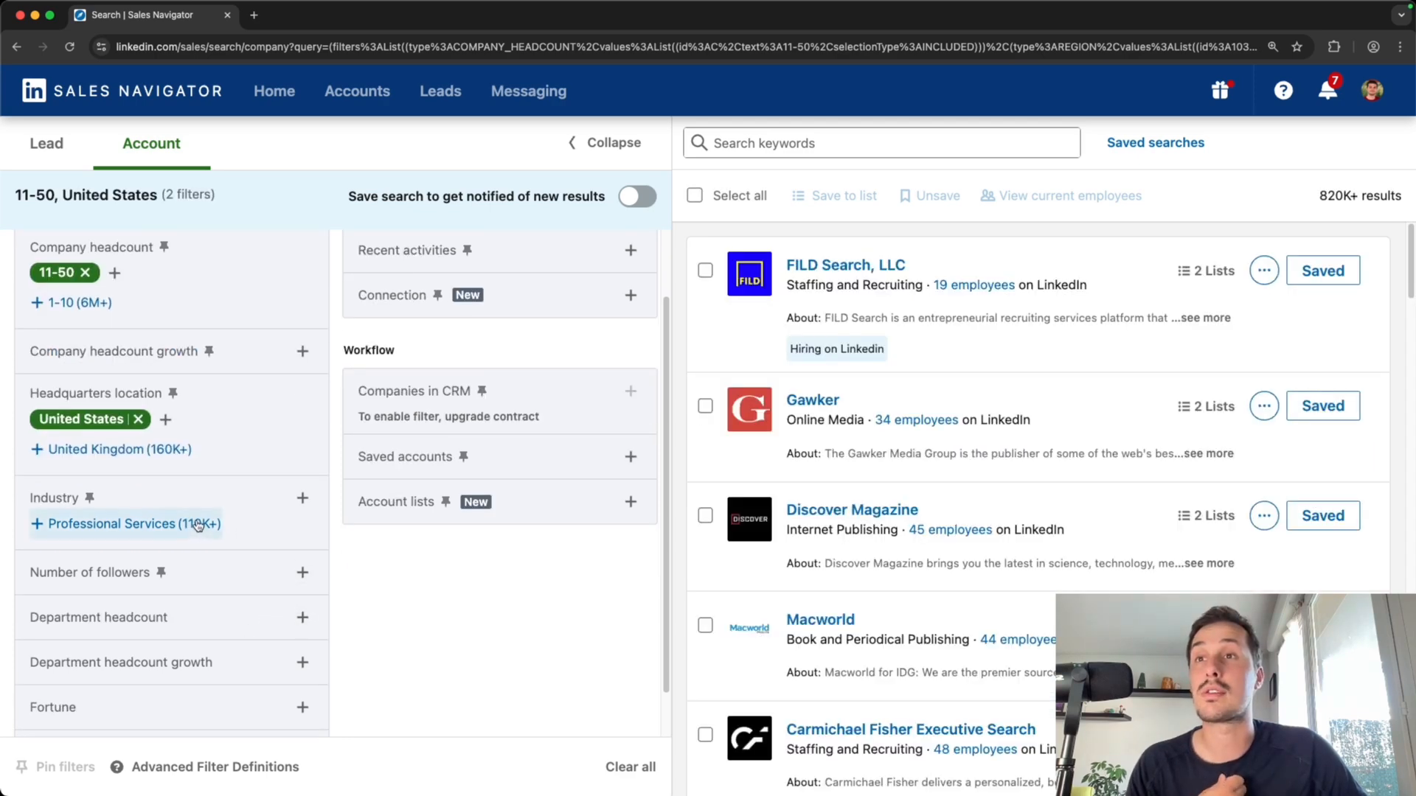
click(144, 531)
text(banking)
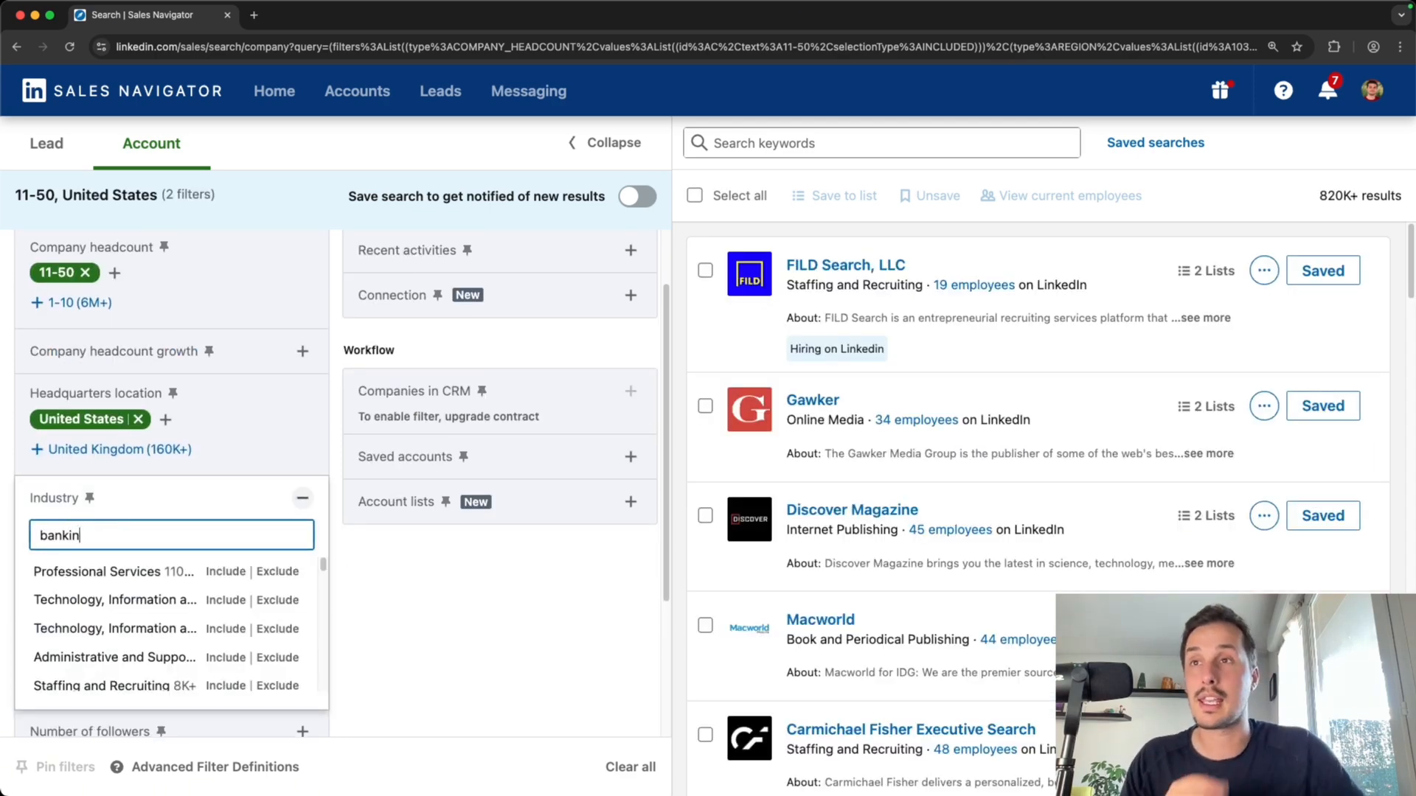
key(Return)
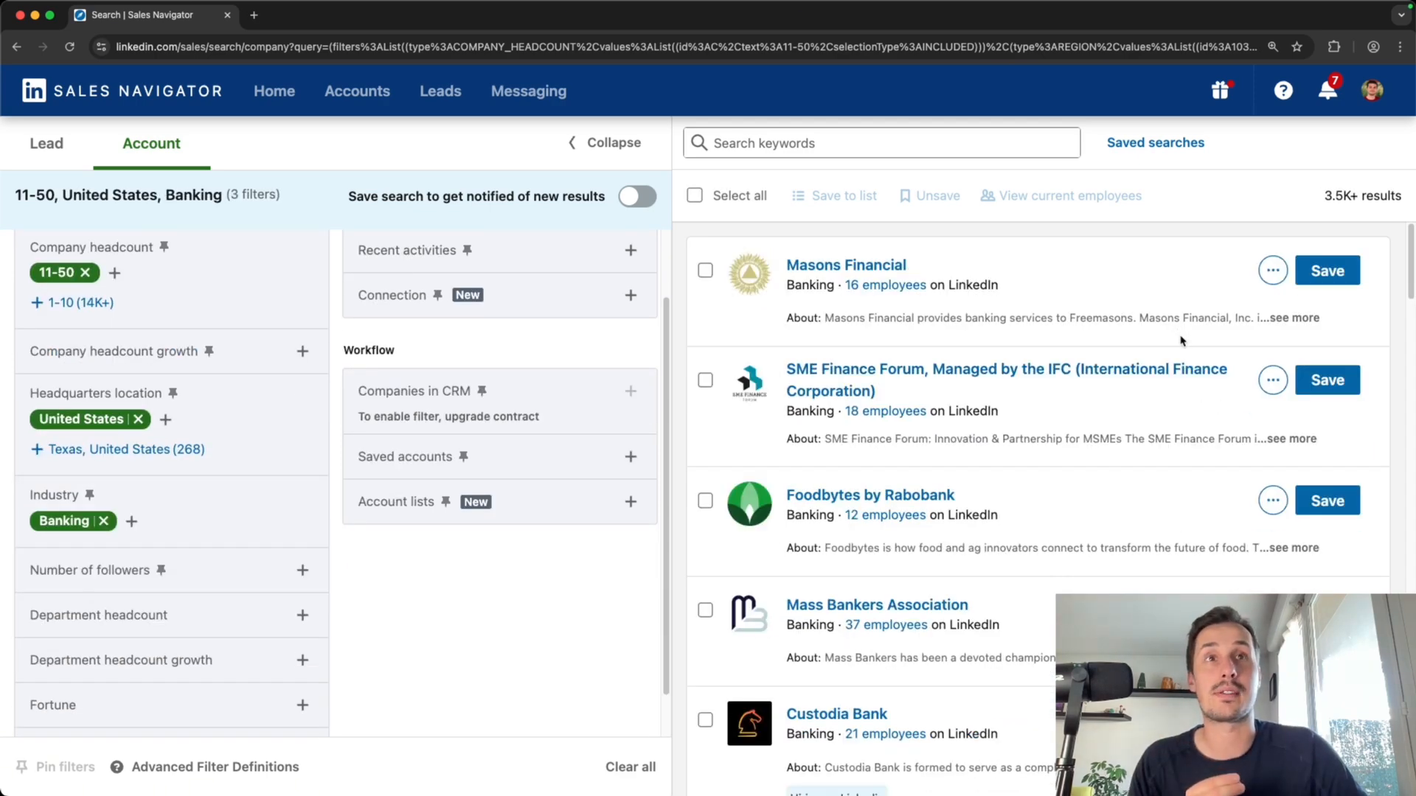
scroll(433, 471, up, 3)
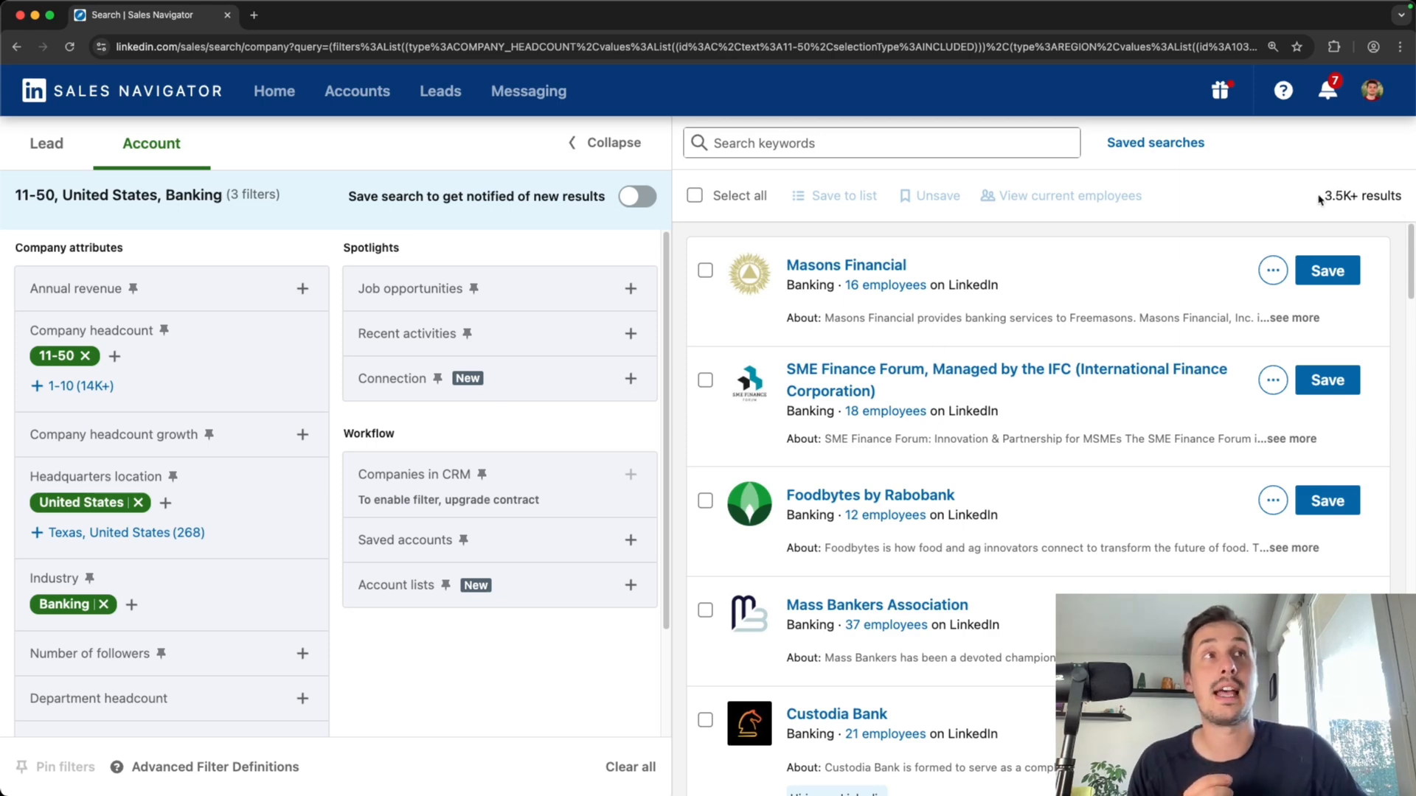
mouse_move(1323, 199)
mouse_down()
mouse_move(1379, 199)
mouse_move(1329, 201)
mouse_up()
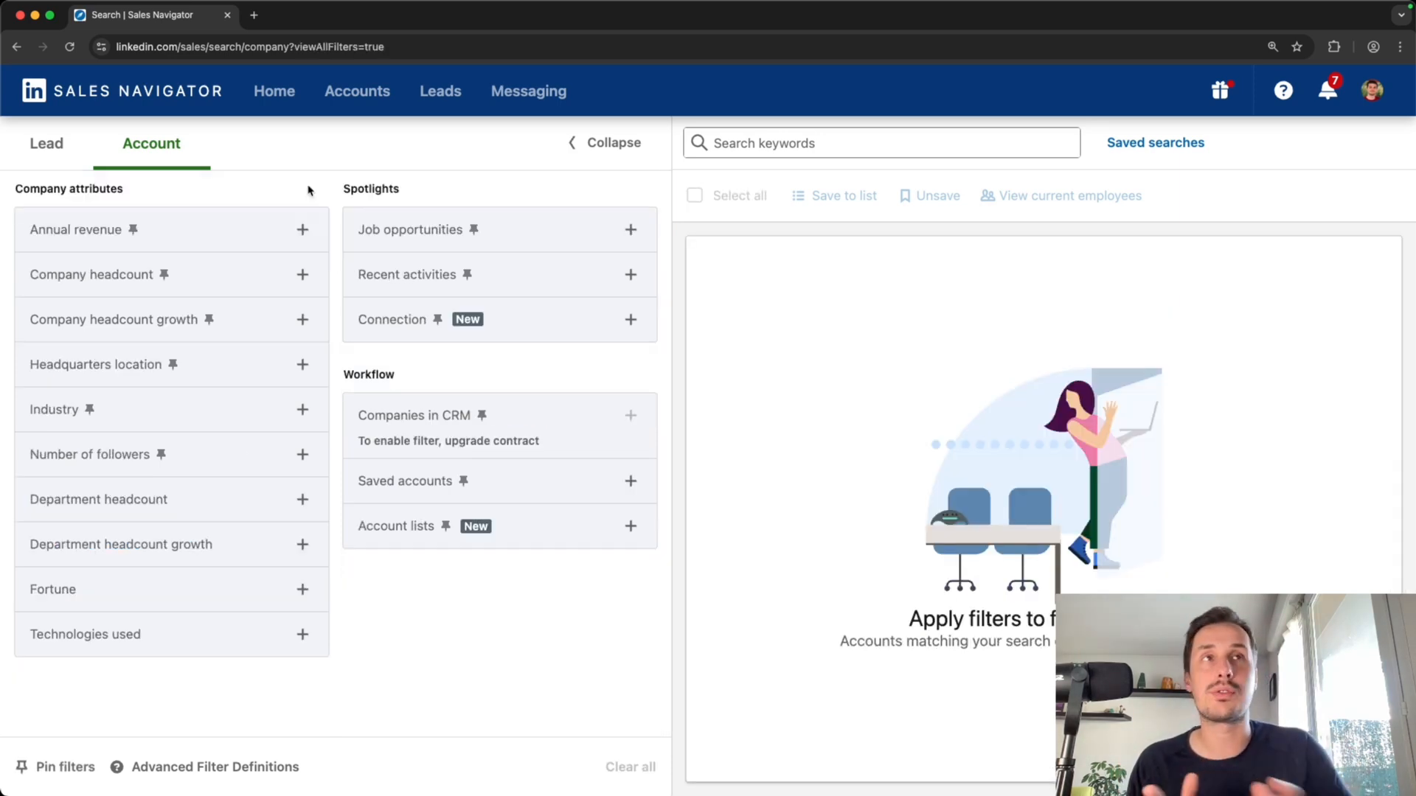
Filter accounts by company headcount 51-200 and United States headquarters location
click(301, 274)
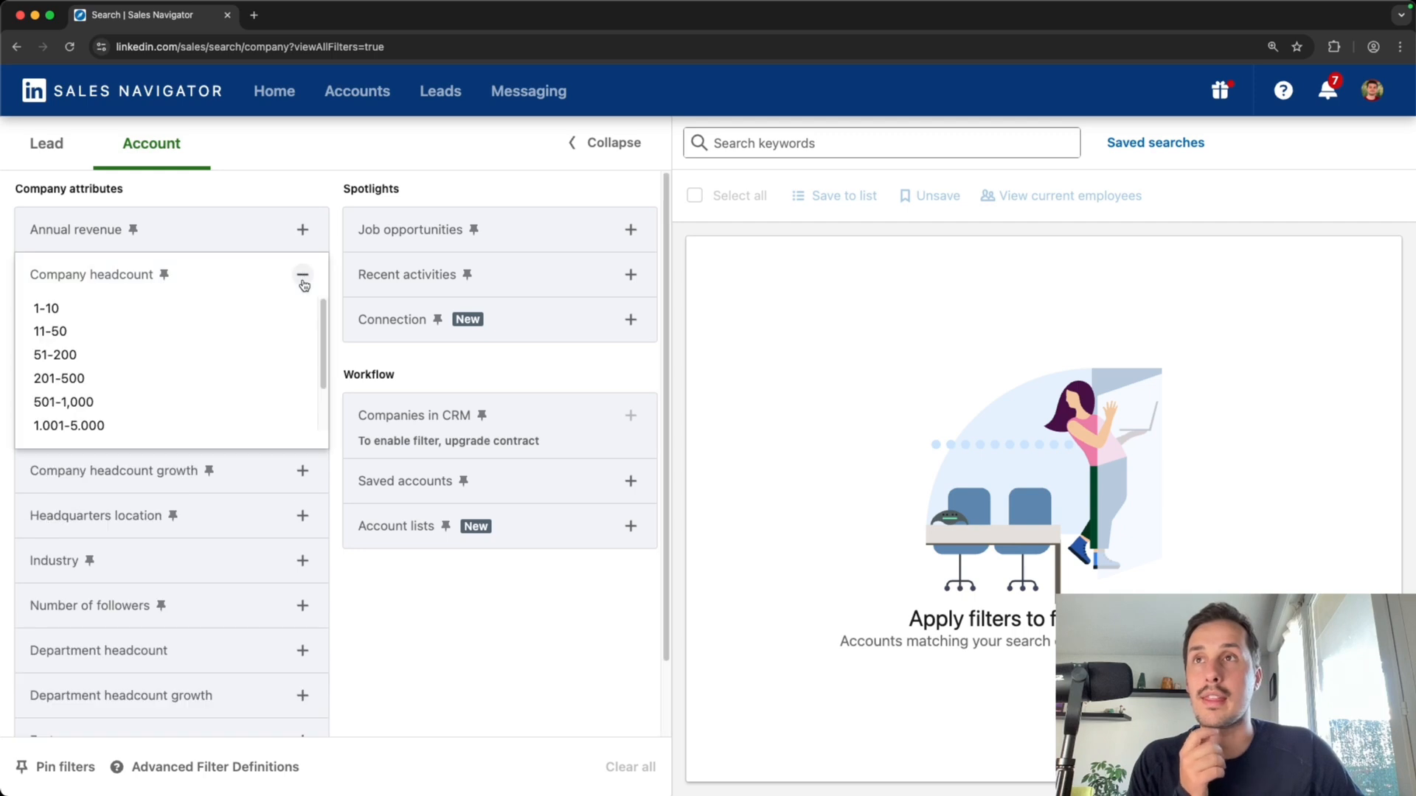
click(91, 362)
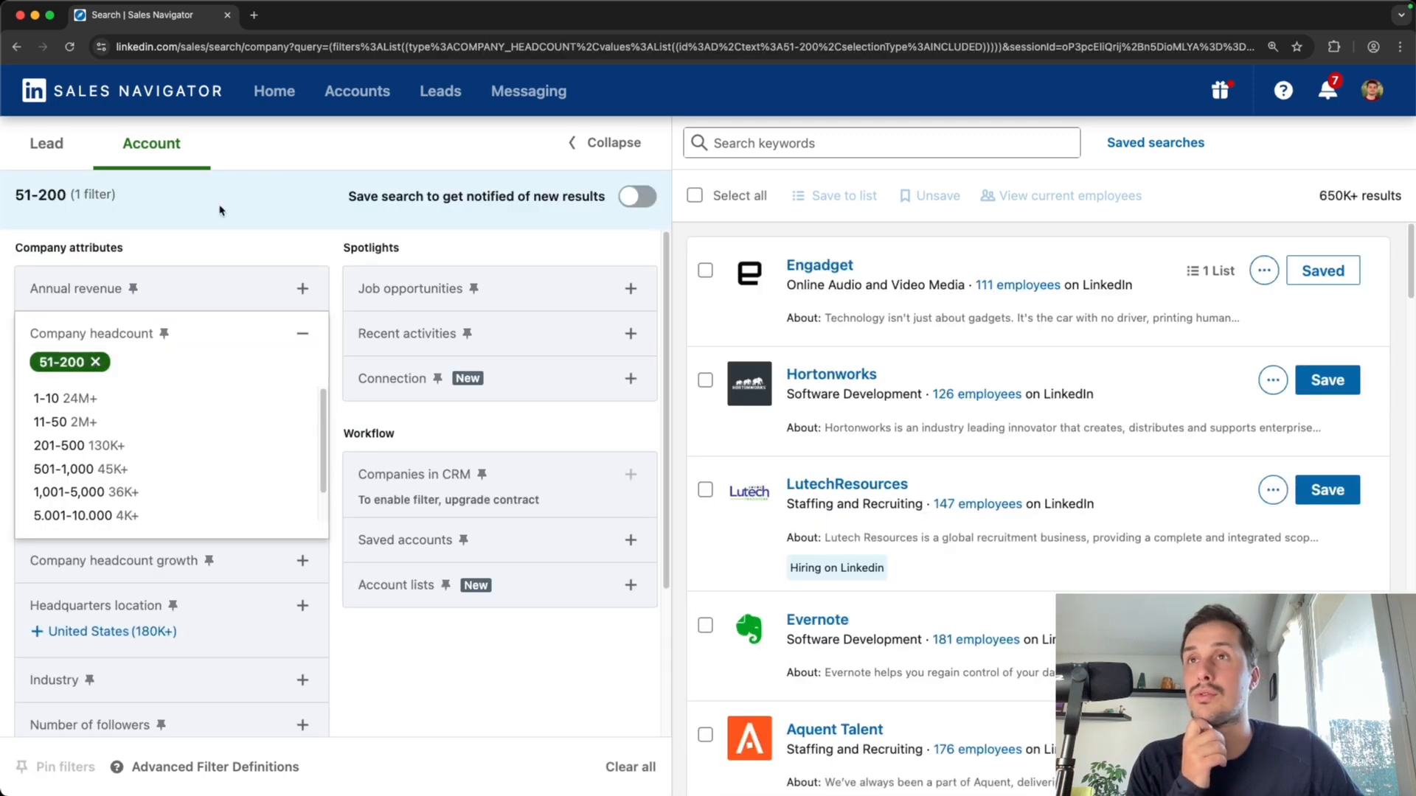
click(255, 258)
scroll(256, 491, down, 2)
click(158, 425)
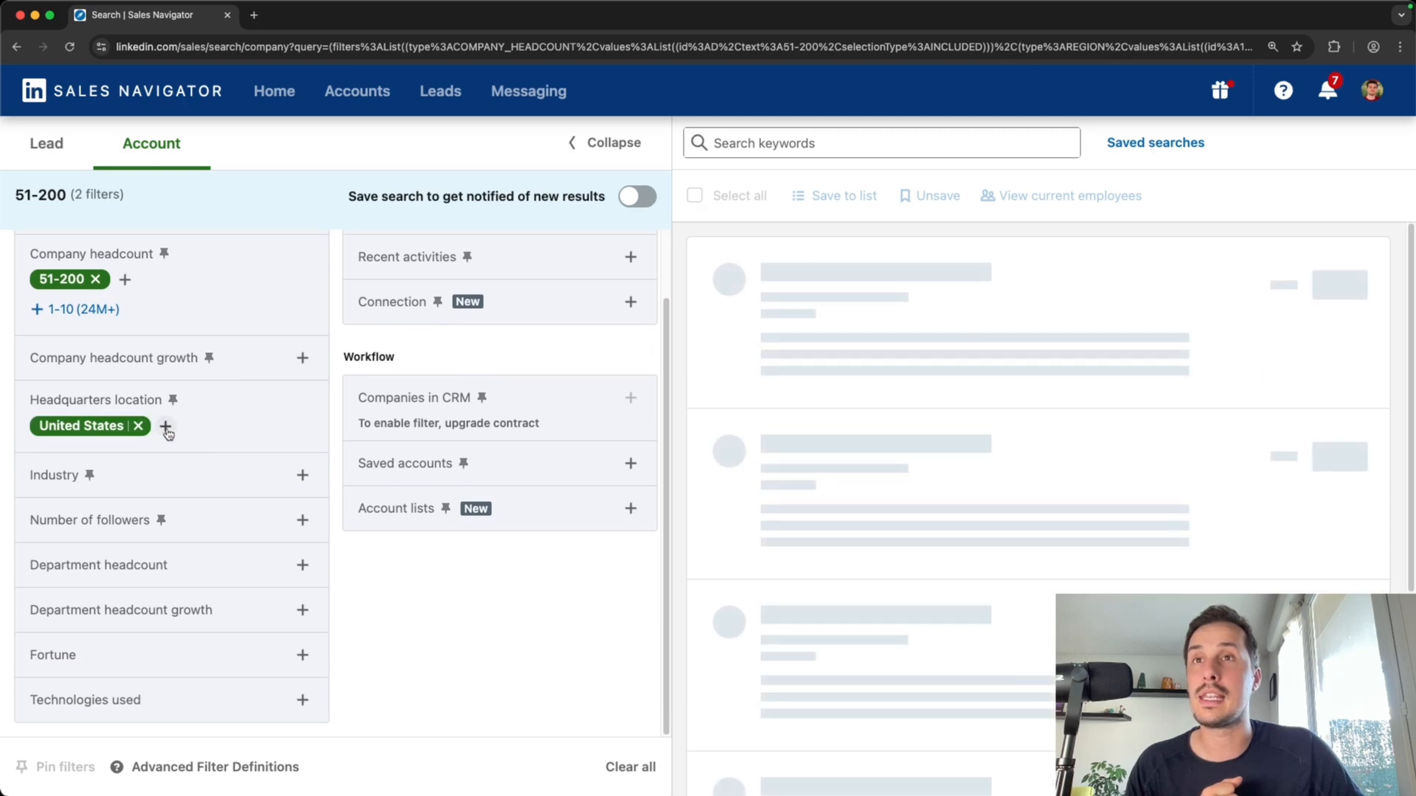
Search industries for bankin and include Banking
click(303, 503)
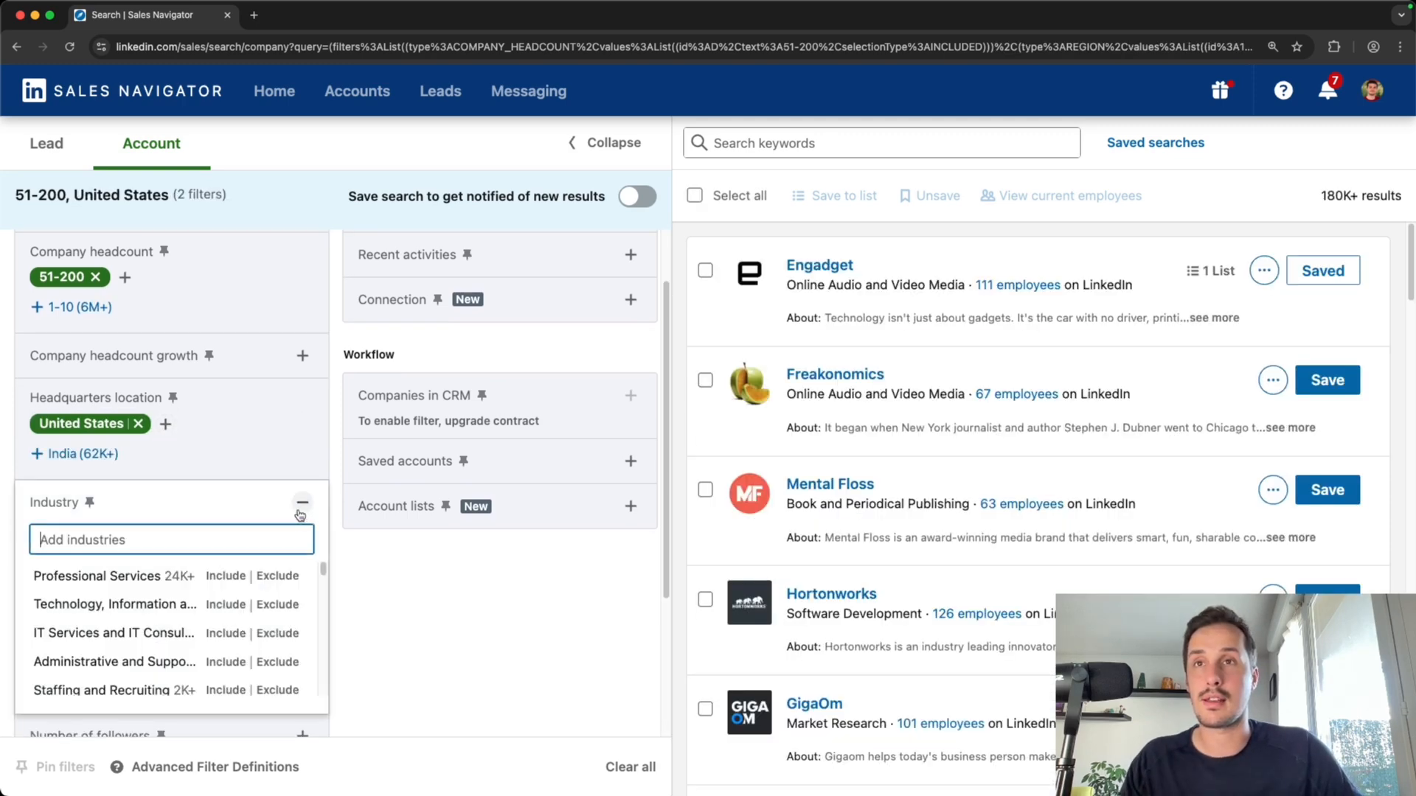
text(bankin)
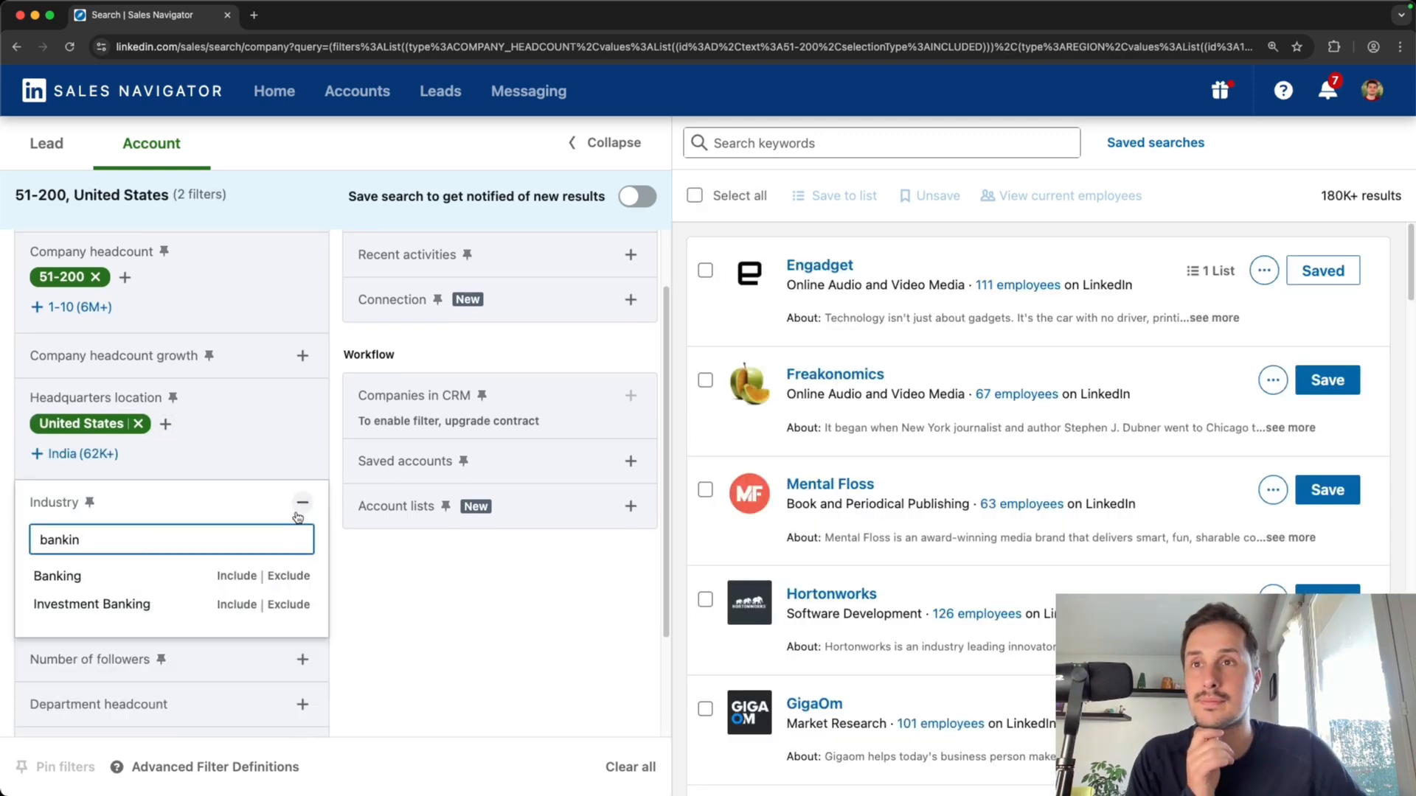
click(226, 578)
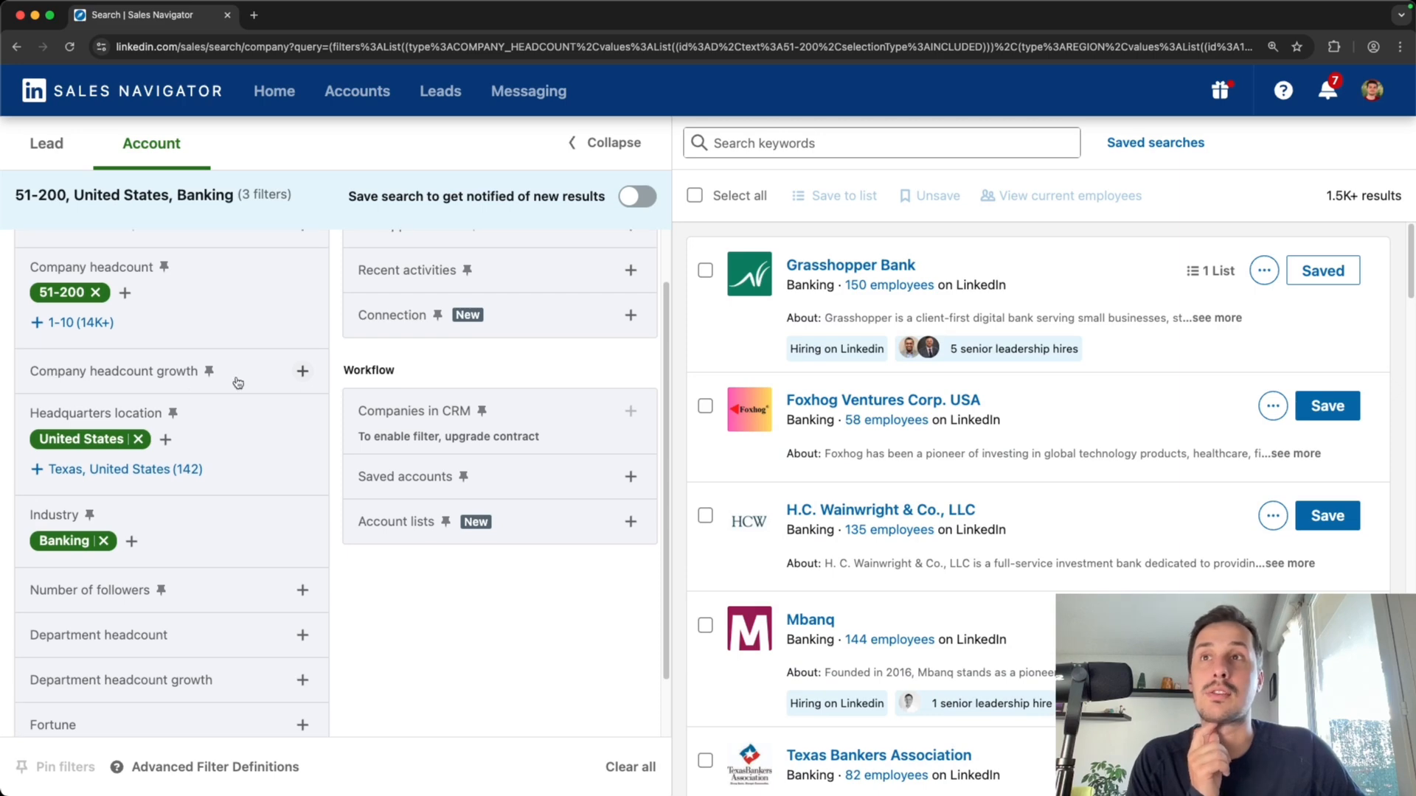
Set the company headcount growth filter to a minimum of 10%
click(303, 372)
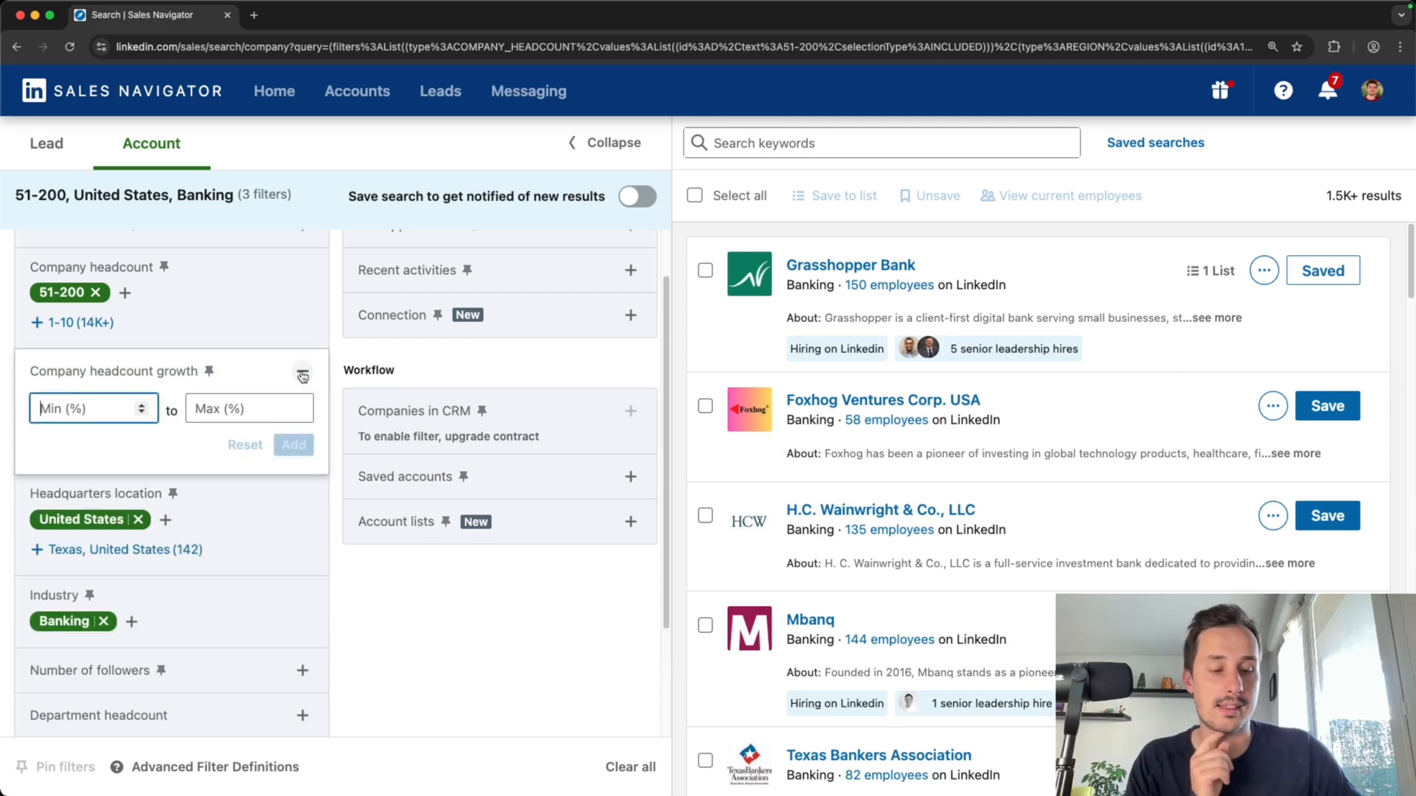
text(10)
click(298, 445)
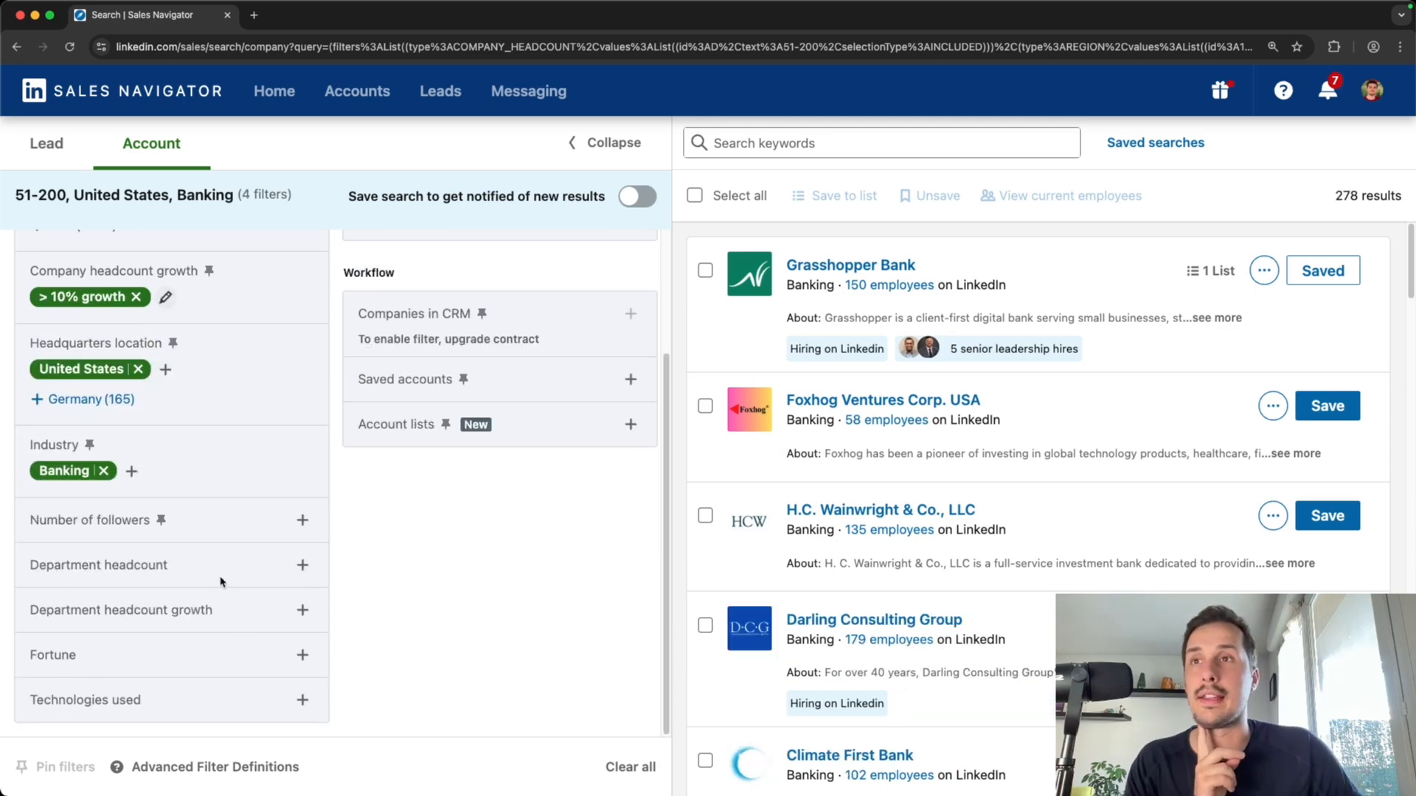
Add a Sales department headcount filter with a minimum of 5
click(303, 565)
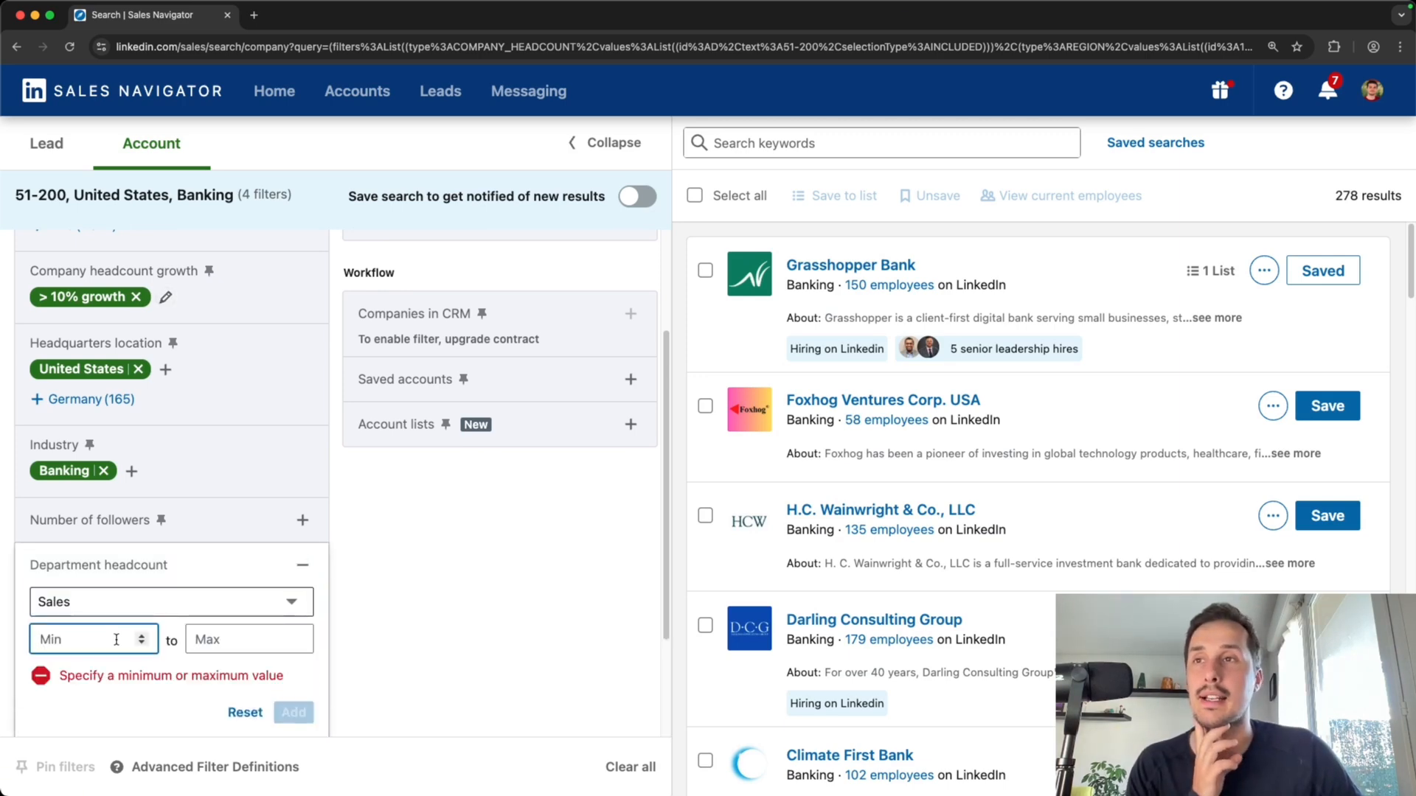
text(5)
click(290, 674)
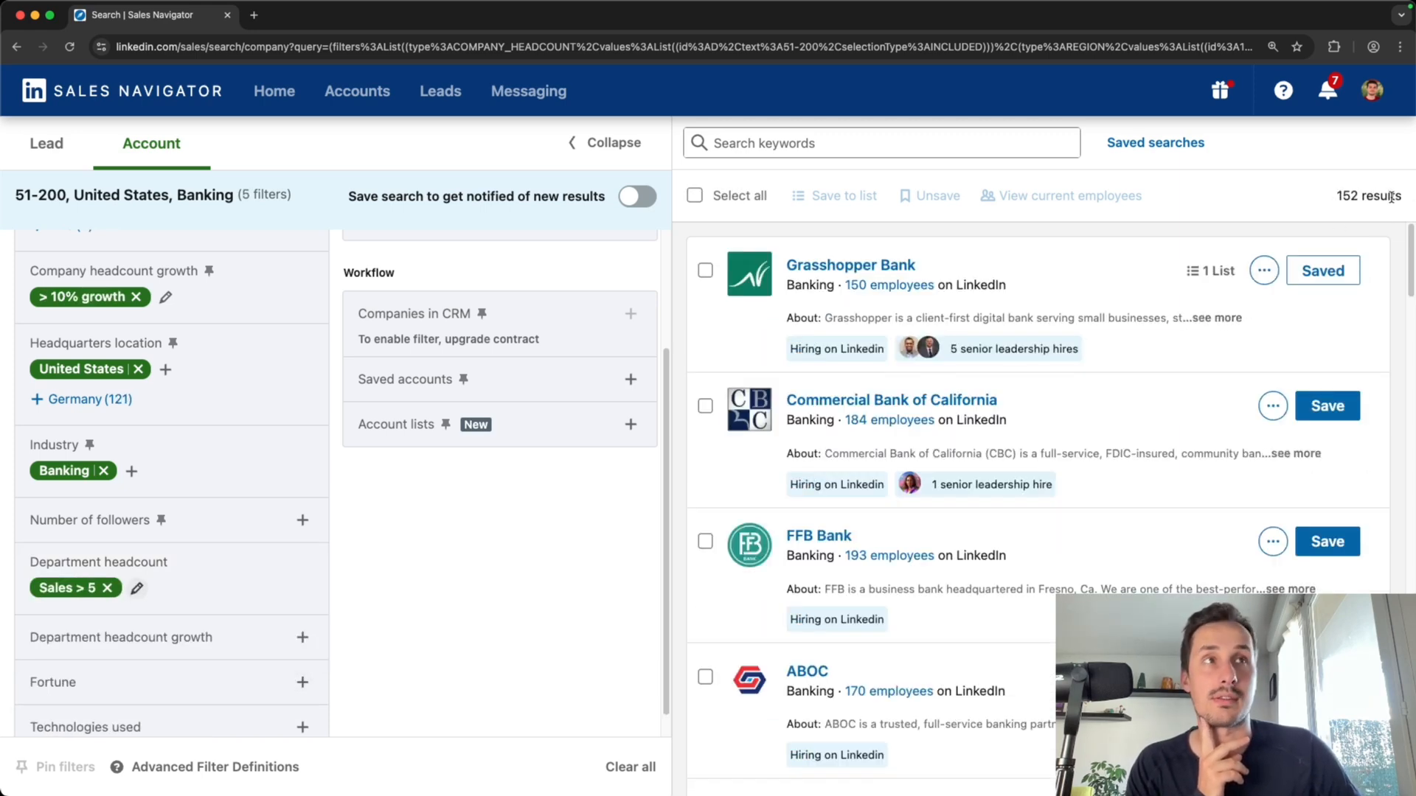
Add the Hiring on Linkedin job opportunities filter
scroll(385, 662, down, 1)
scroll(385, 663, up, 5)
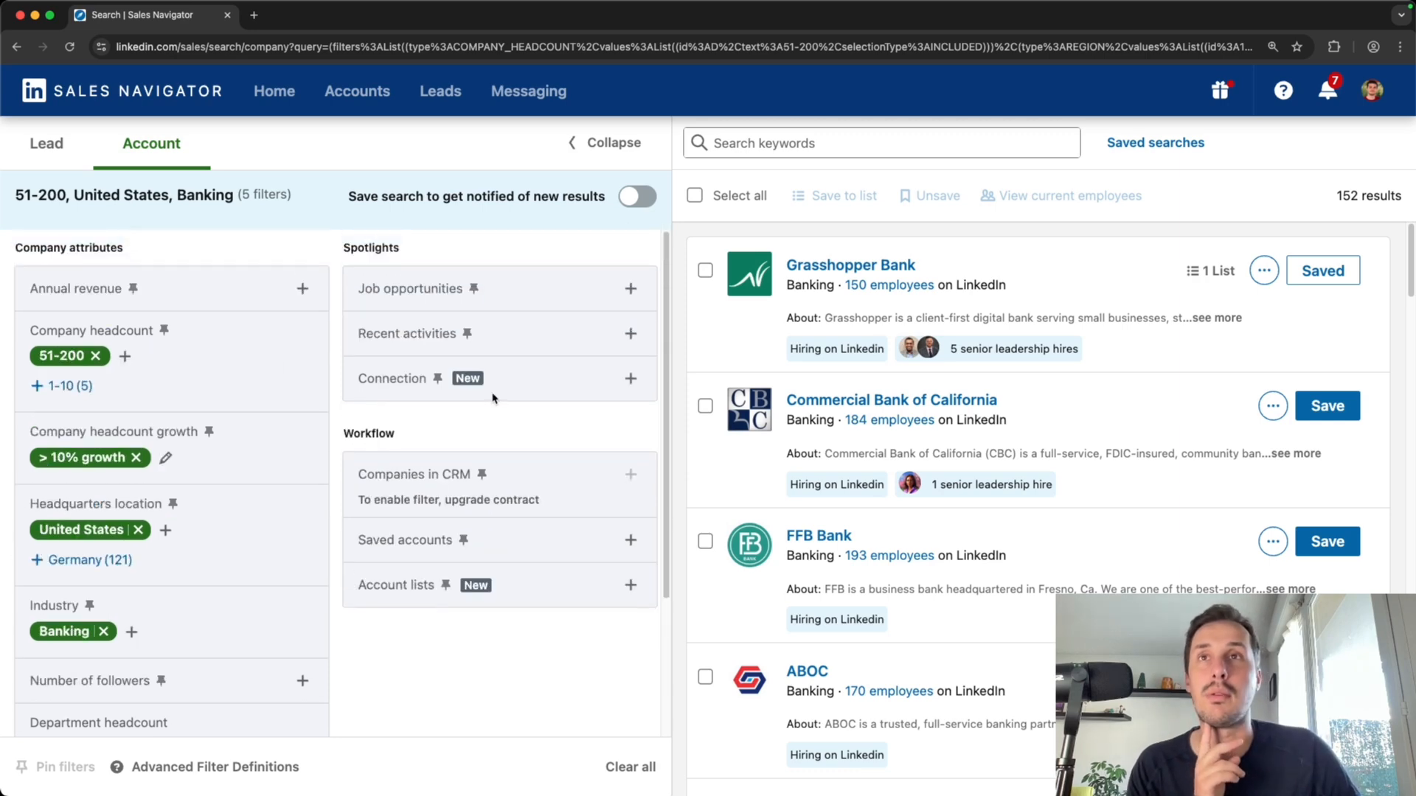
click(629, 288)
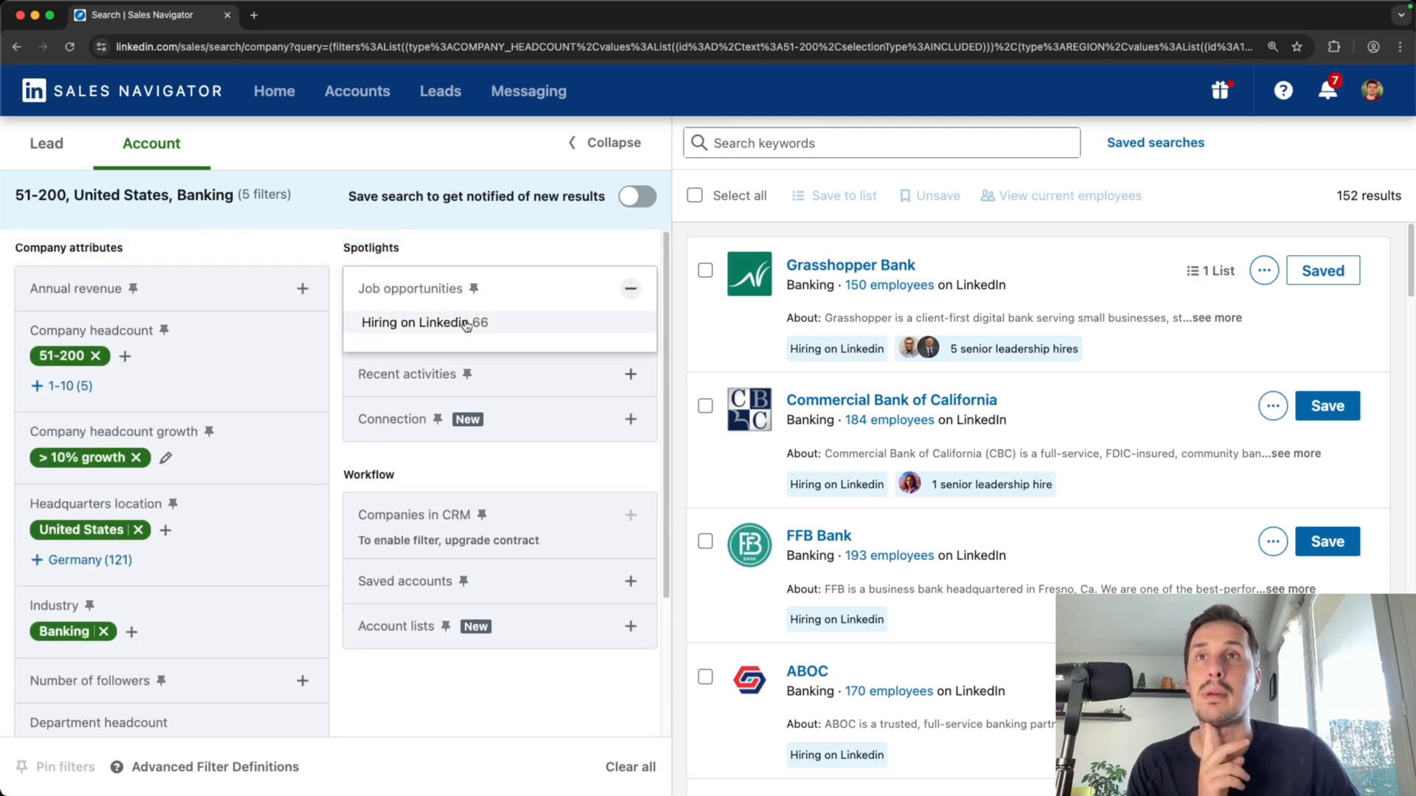
click(437, 323)
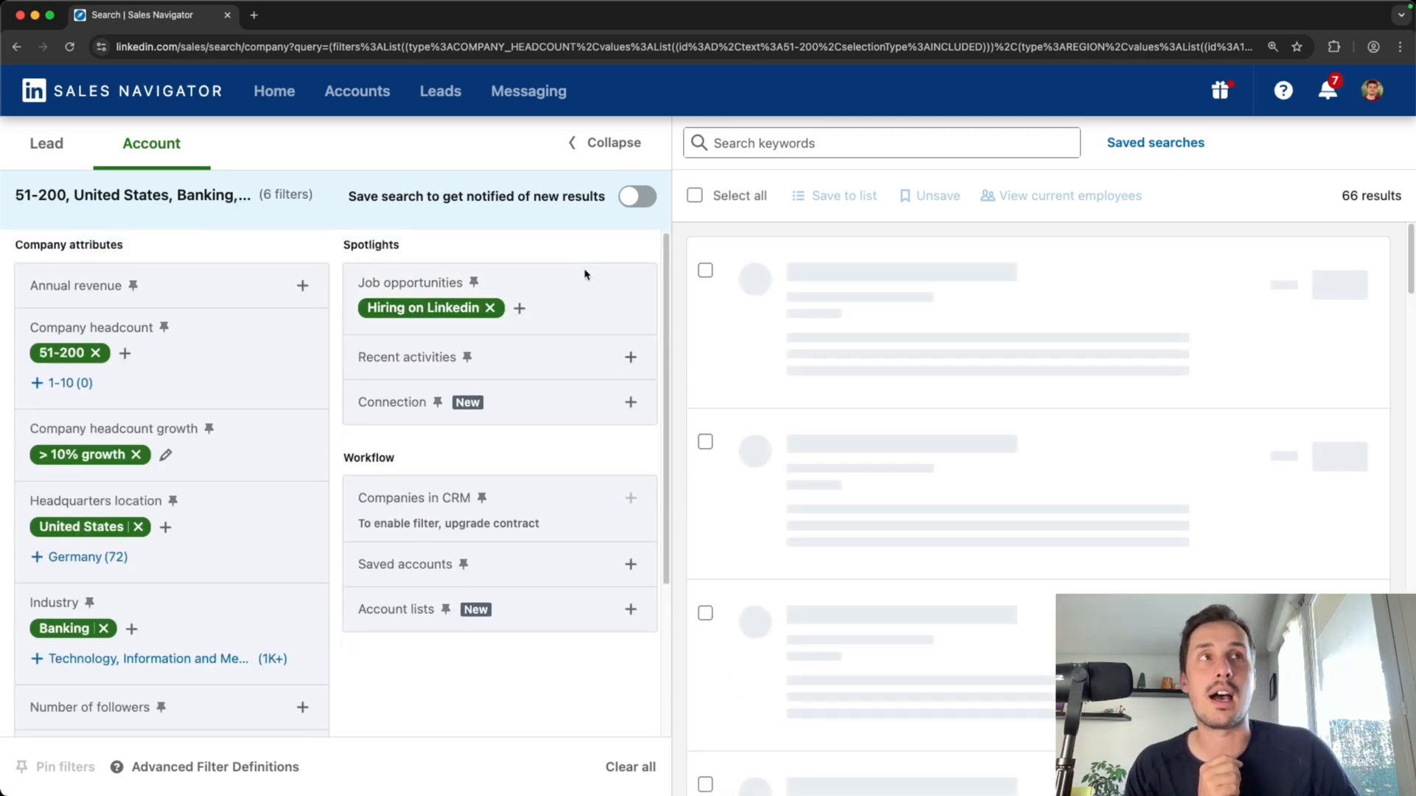
Save the search to get notified of new results
drag(1331, 200, 1405, 213)
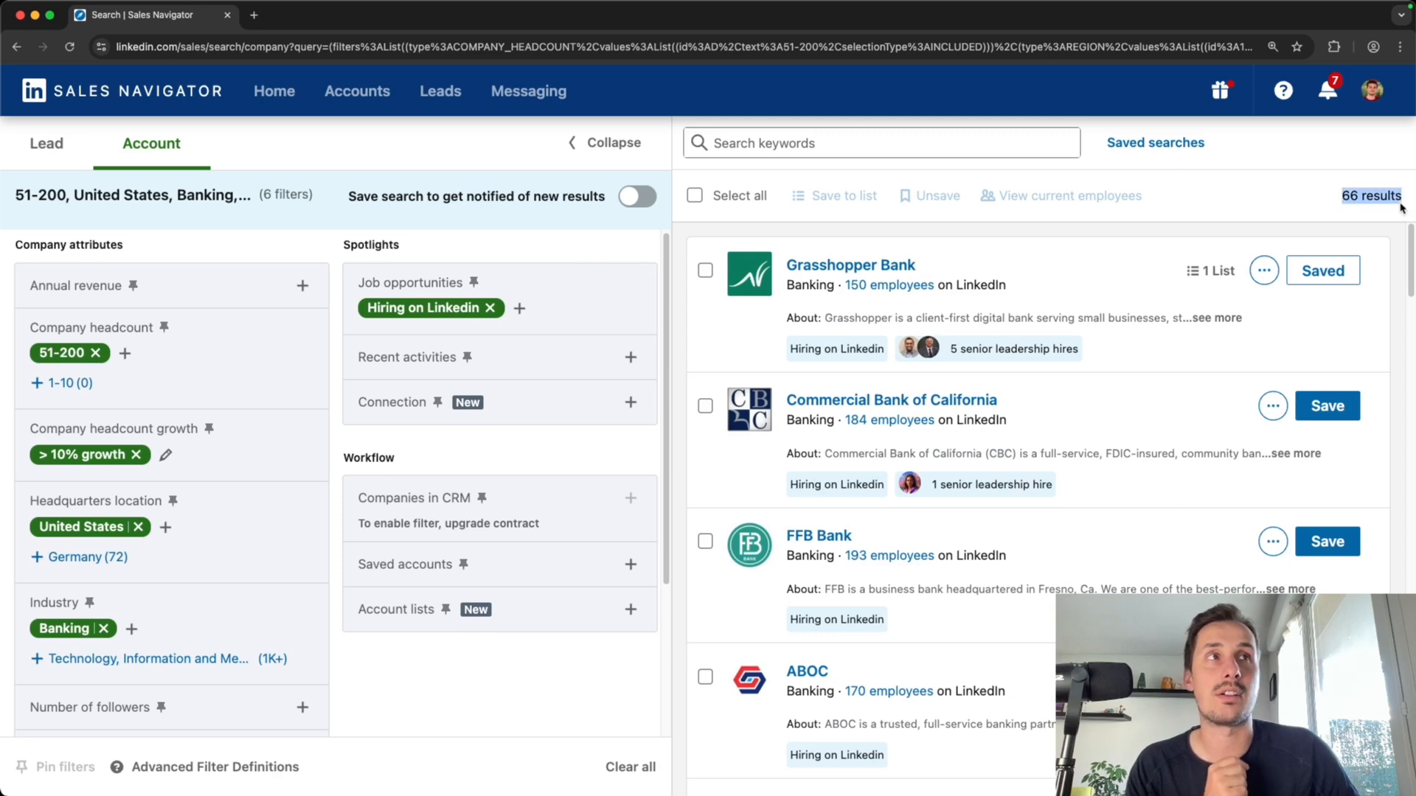
click(1379, 227)
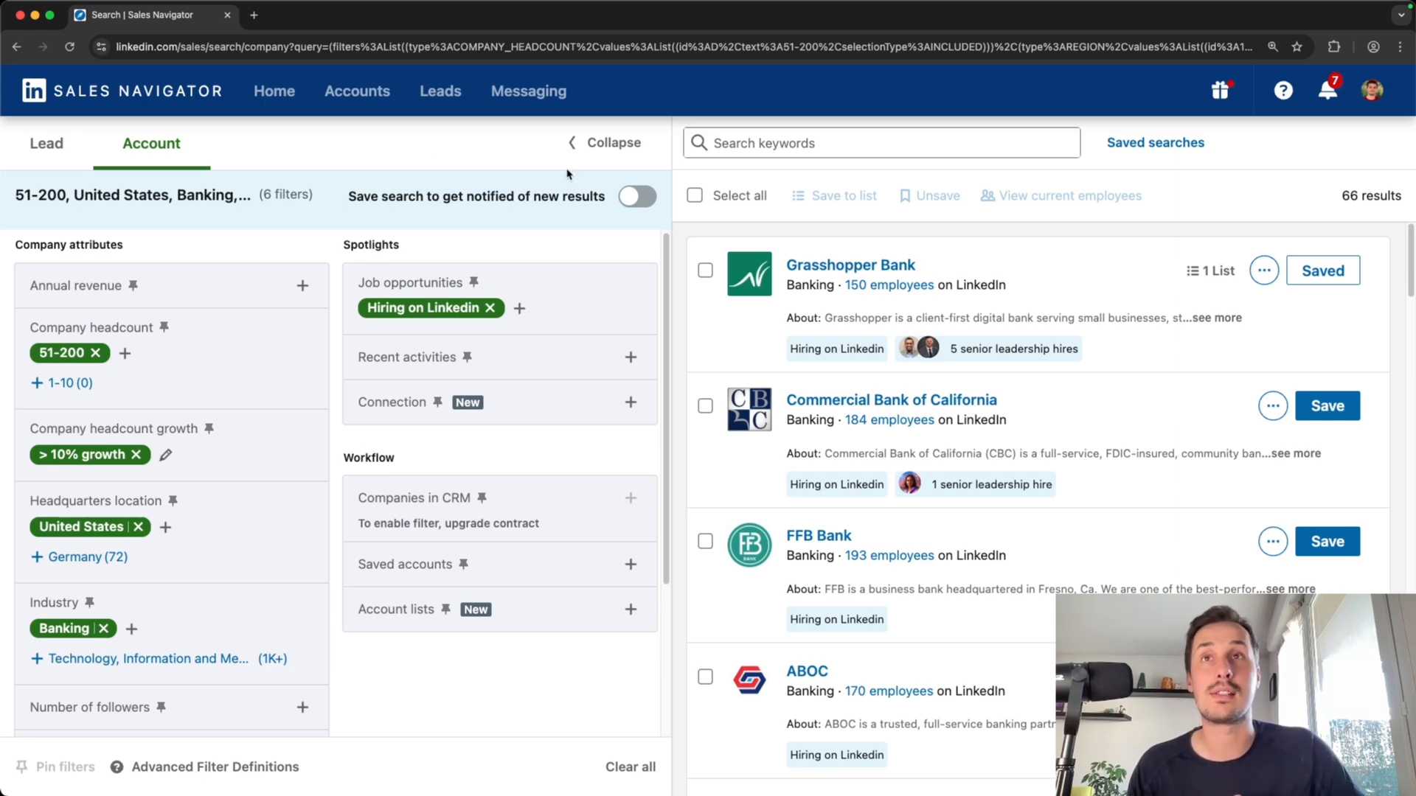
click(635, 196)
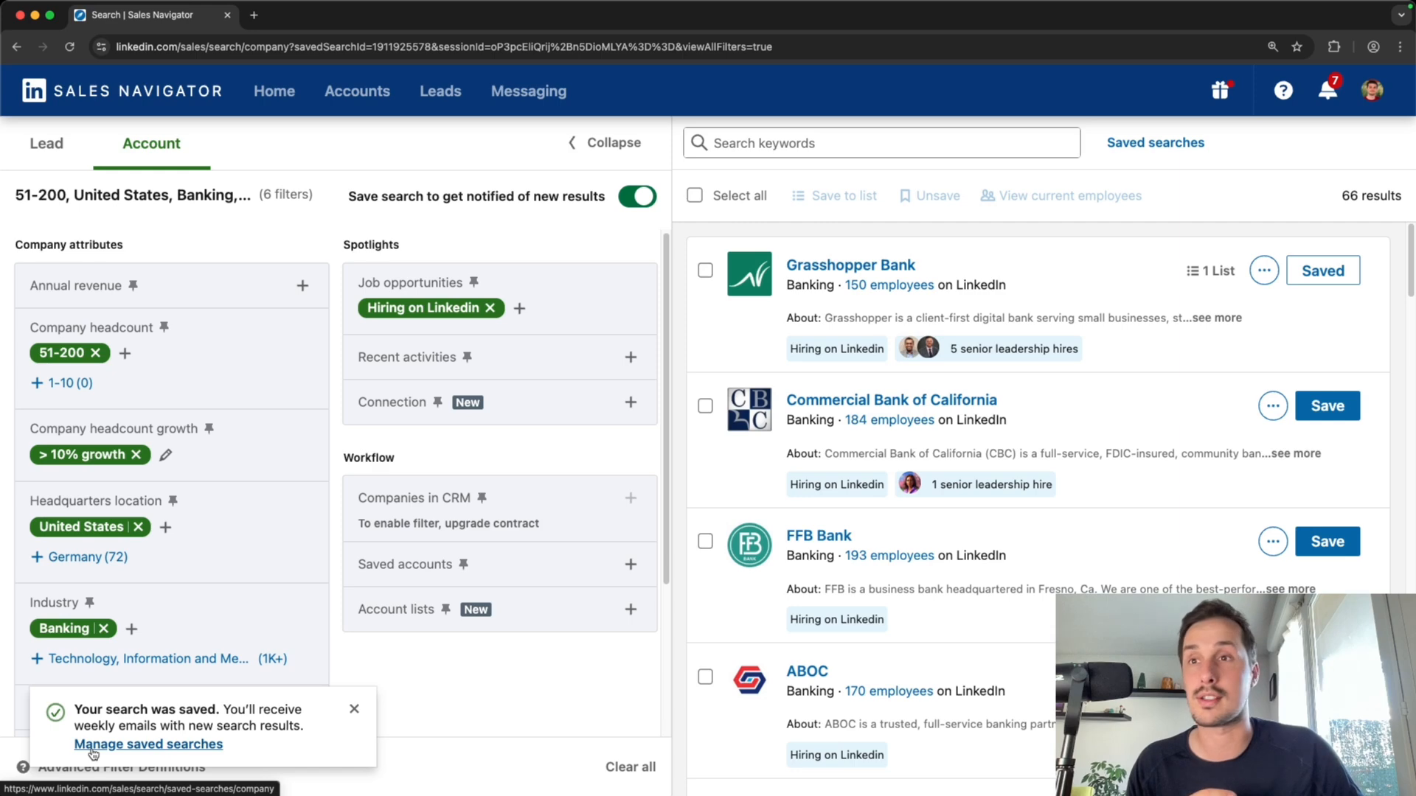
Rename the saved search to Tutorial create account list in the saved searches manager
click(93, 745)
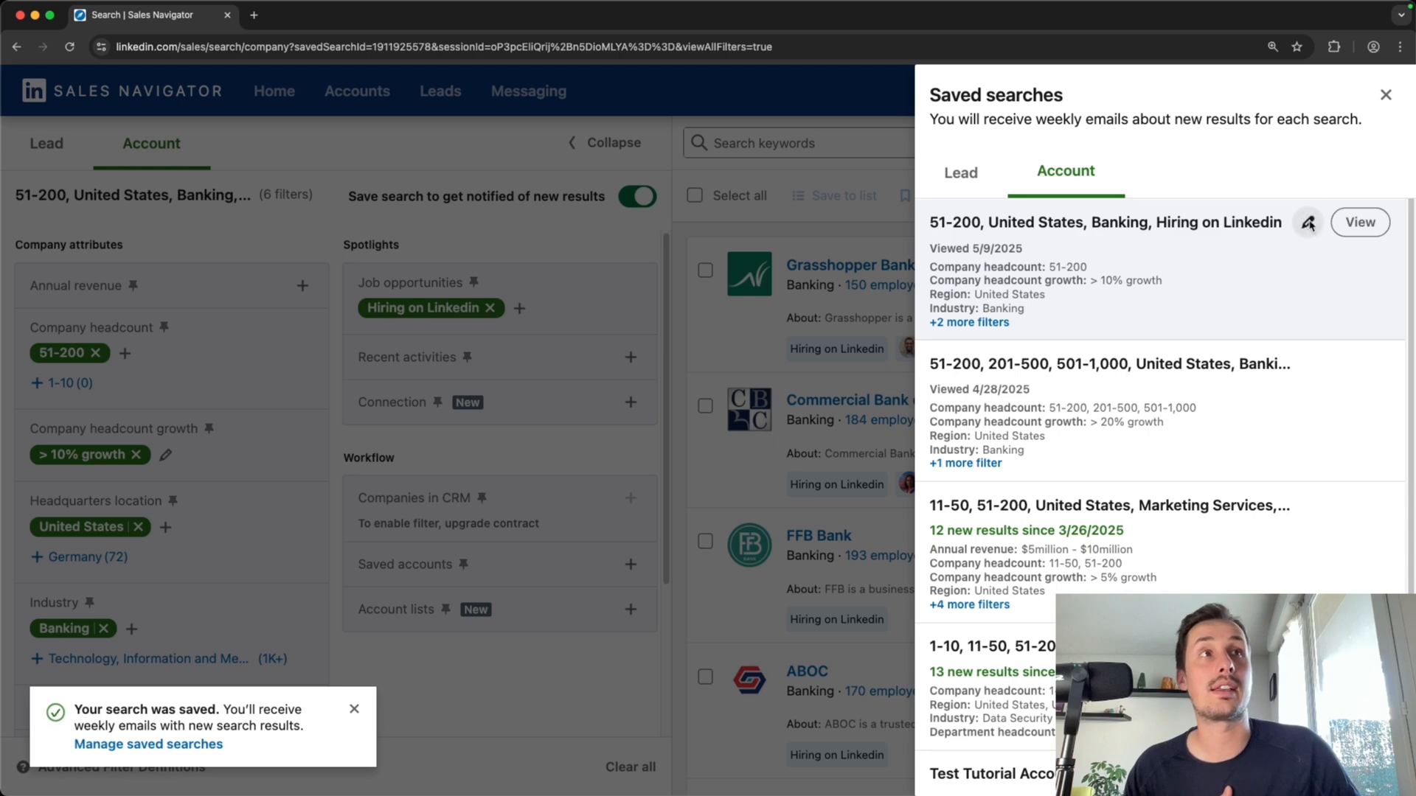
click(1307, 222)
drag(1257, 249, 1005, 240)
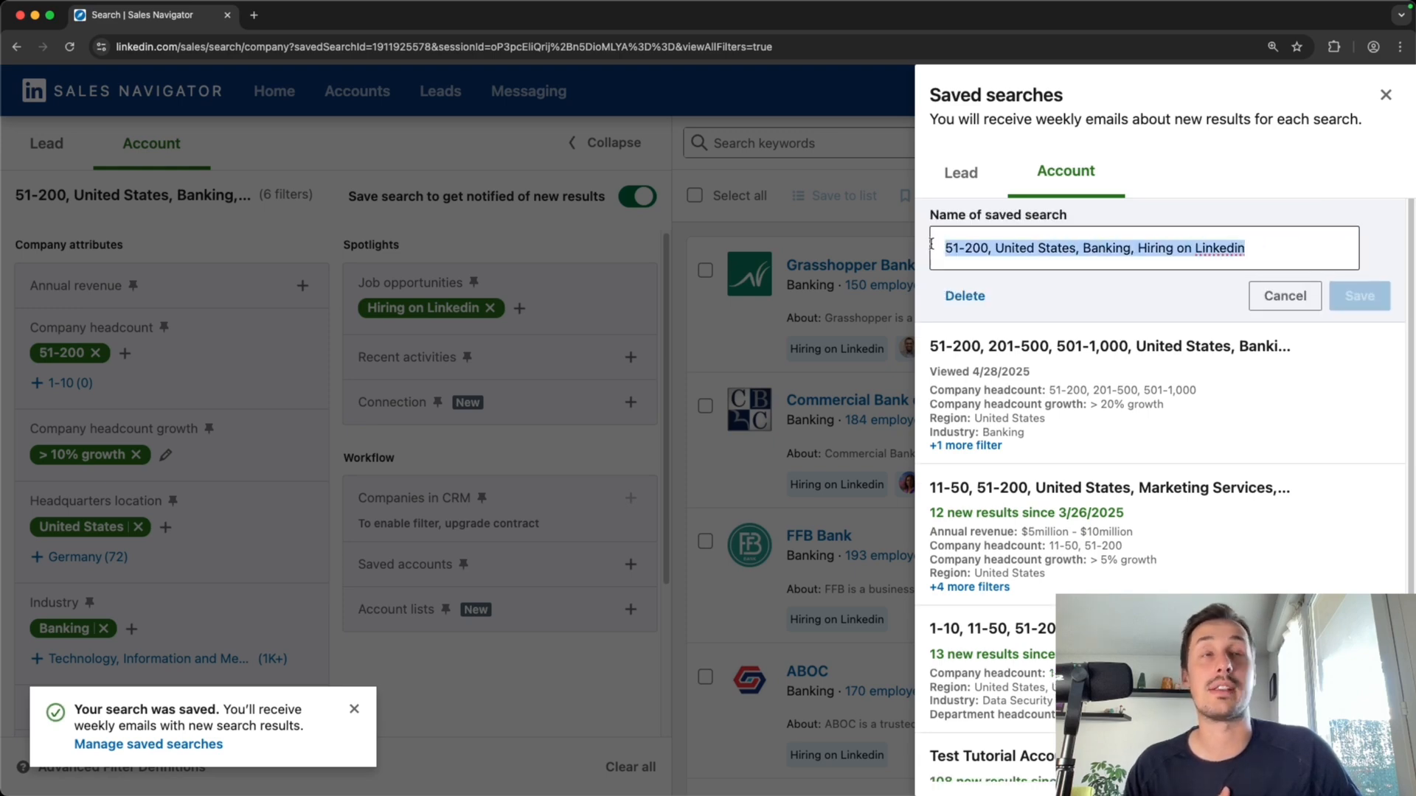
key(BackSpace)
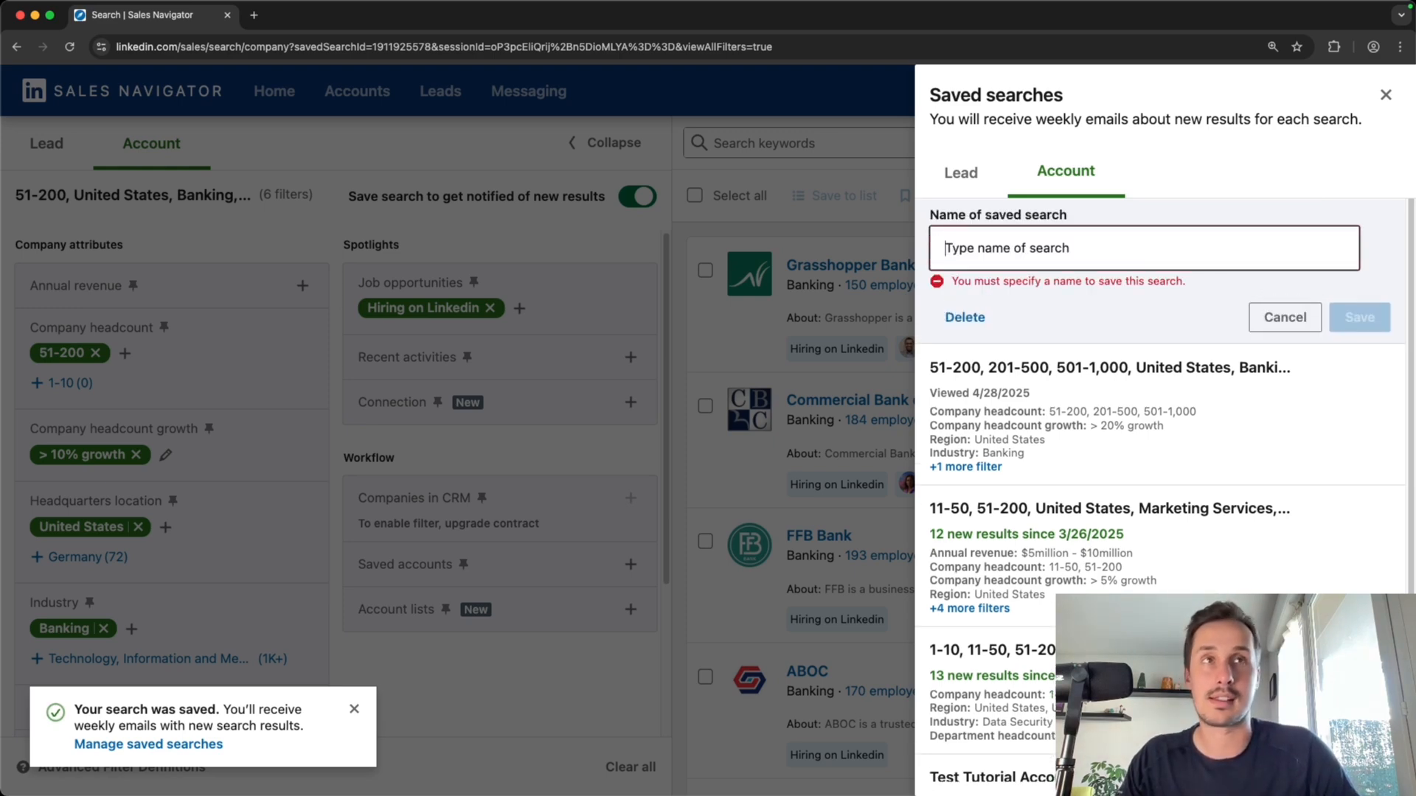
text(Tutorial create account list)
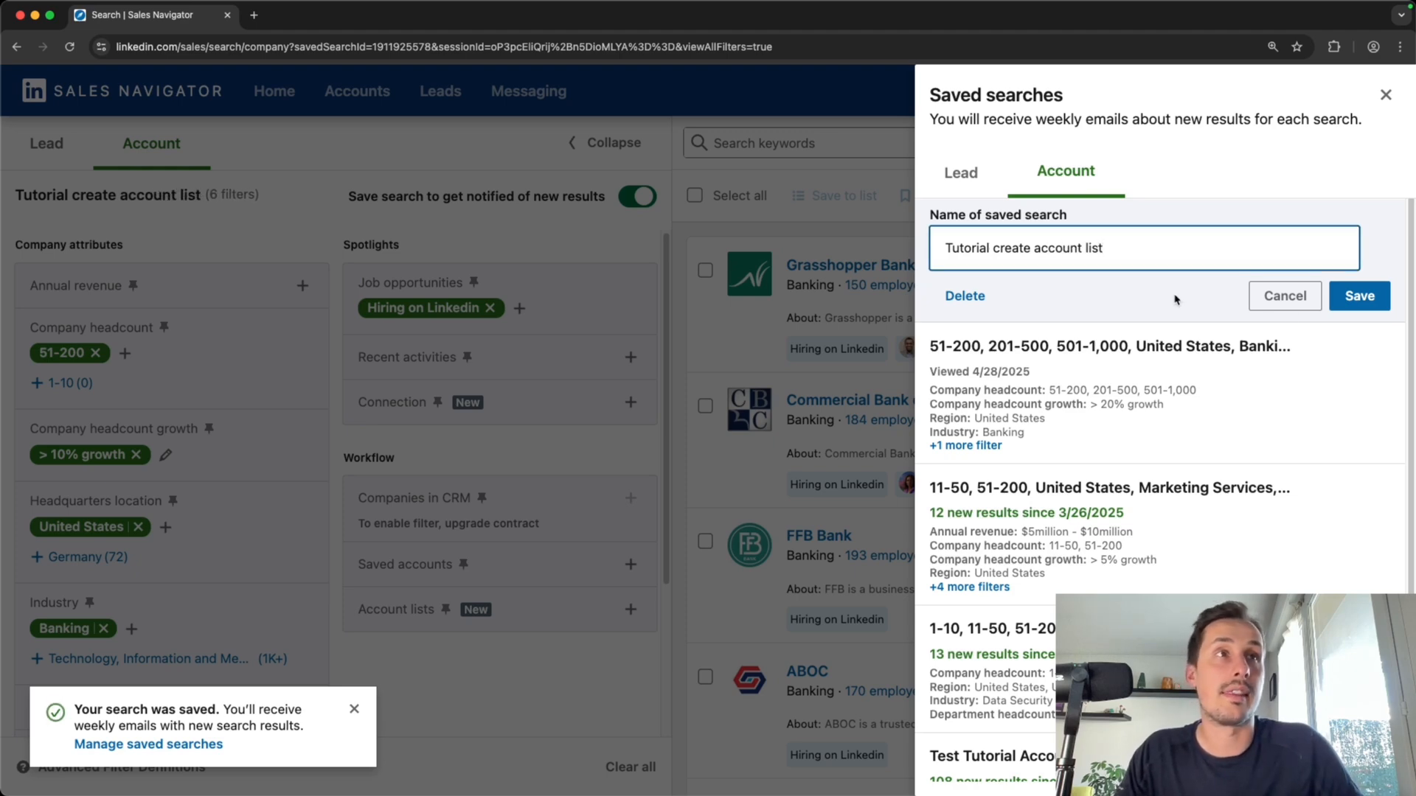
click(1358, 297)
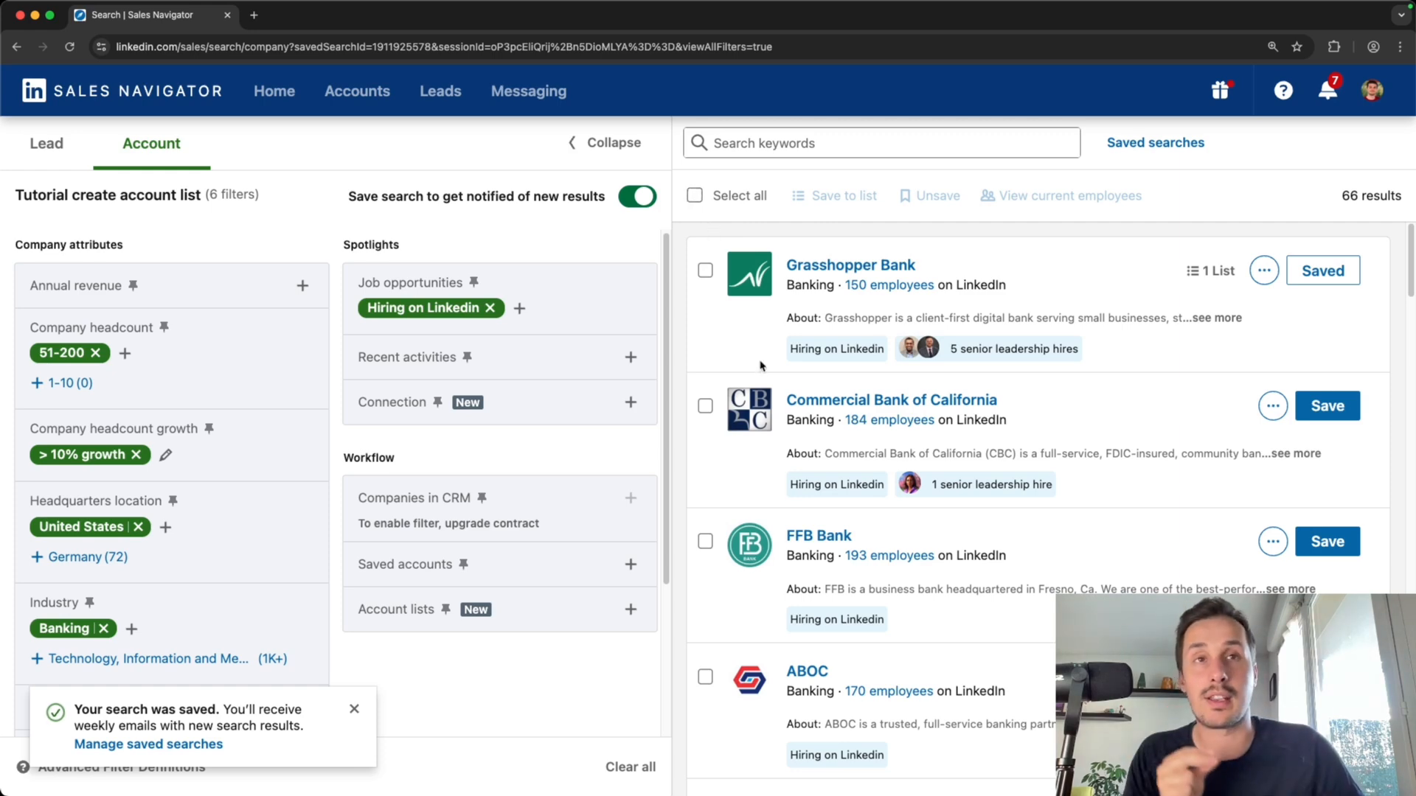
Select and then deselect the Commercial Bank of California and FFB Bank results
scroll(762, 365, down, 1)
click(705, 336)
click(705, 472)
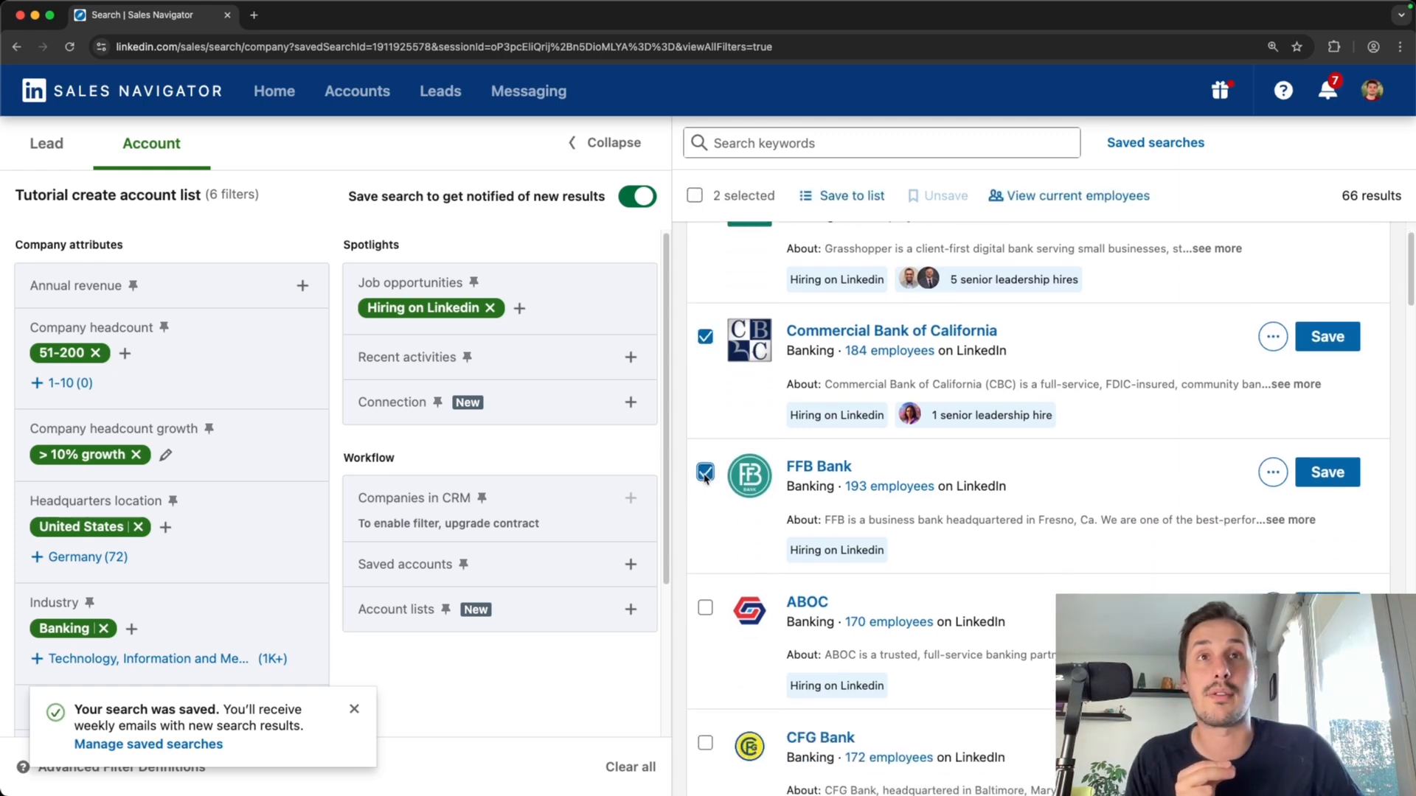
click(705, 473)
click(707, 337)
scroll(709, 339, up, 1)
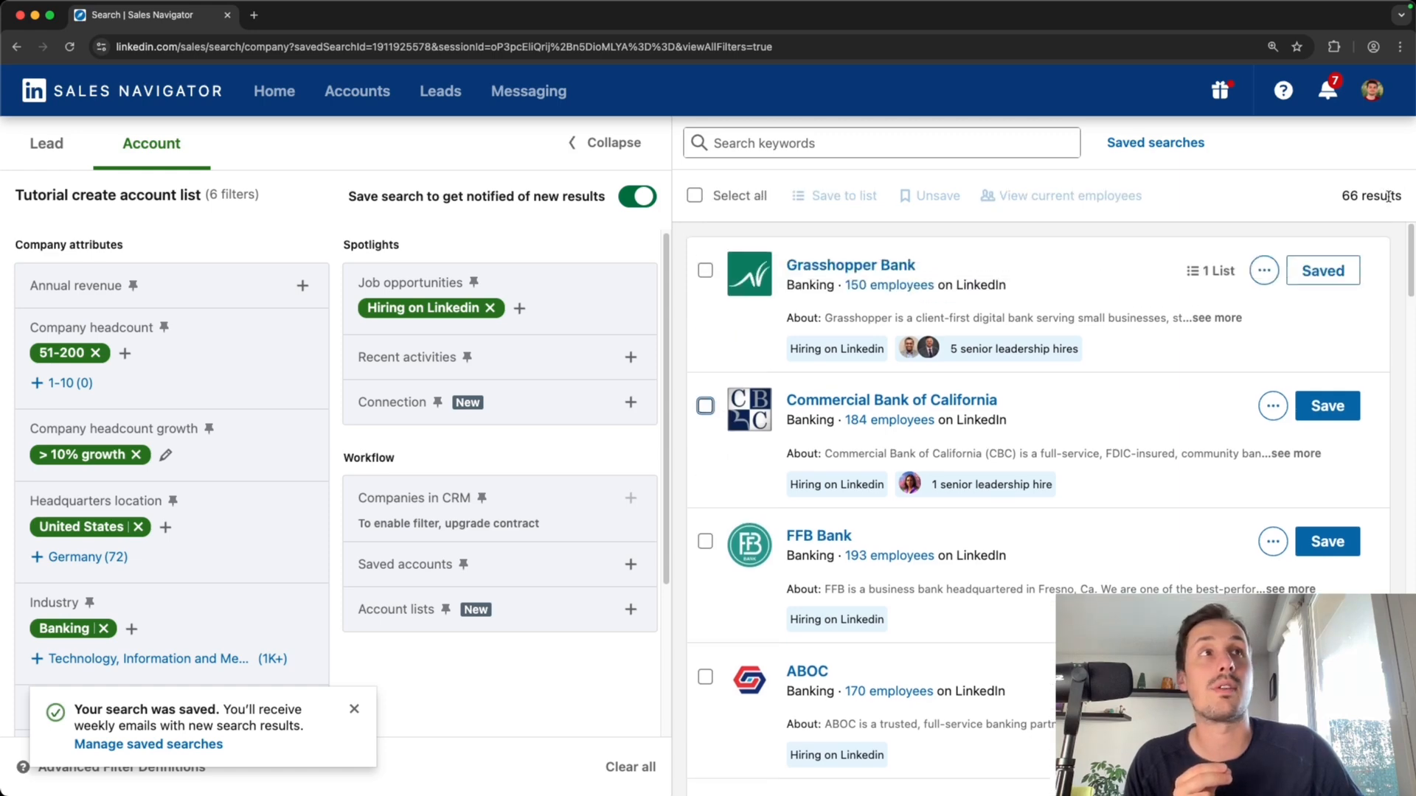
Select all results on the current page and start a new account list from them
drag(1333, 201, 1357, 198)
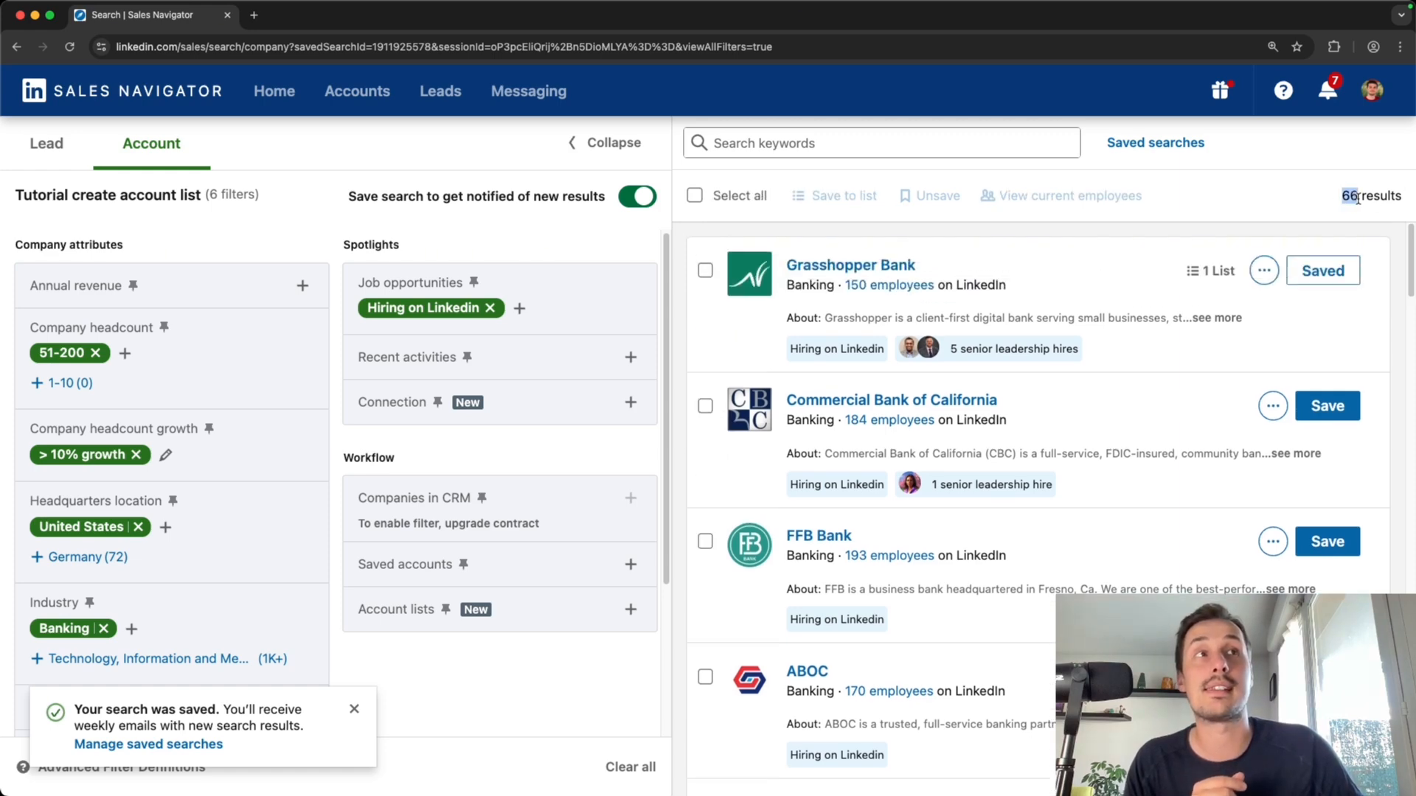
click(695, 196)
click(837, 199)
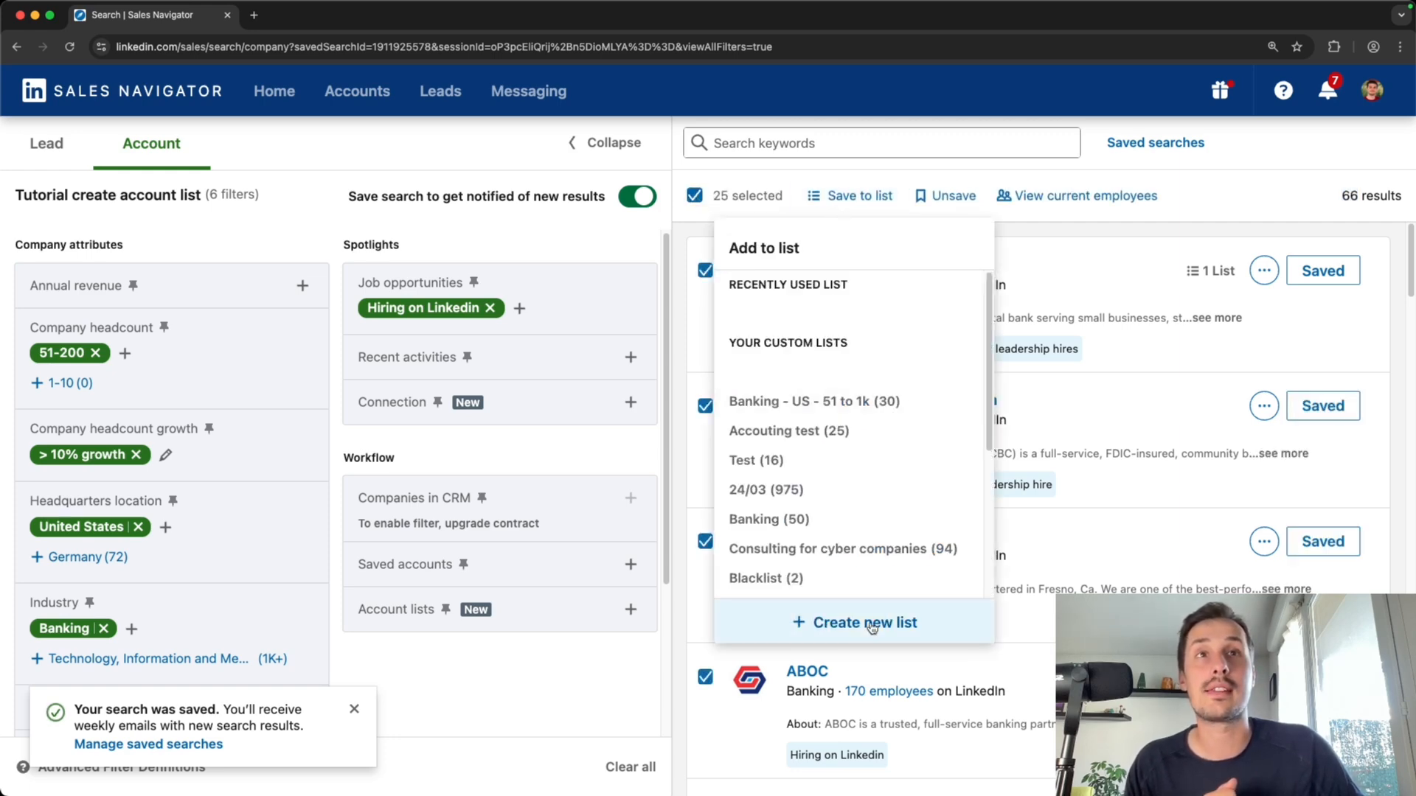
click(873, 628)
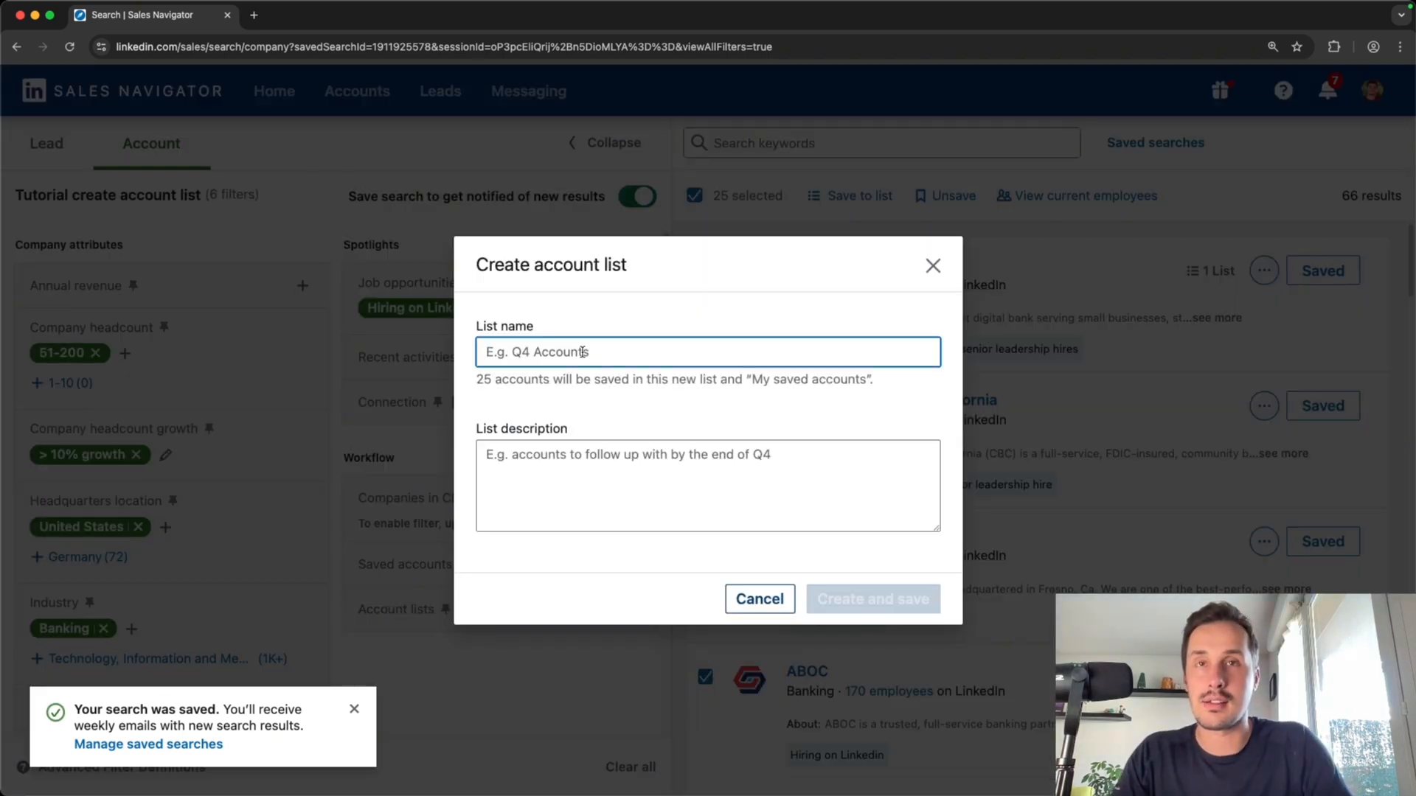
Name the new account list Sales coaching - US - Banking - 51/200 and create it with the selected accounts
text(US)
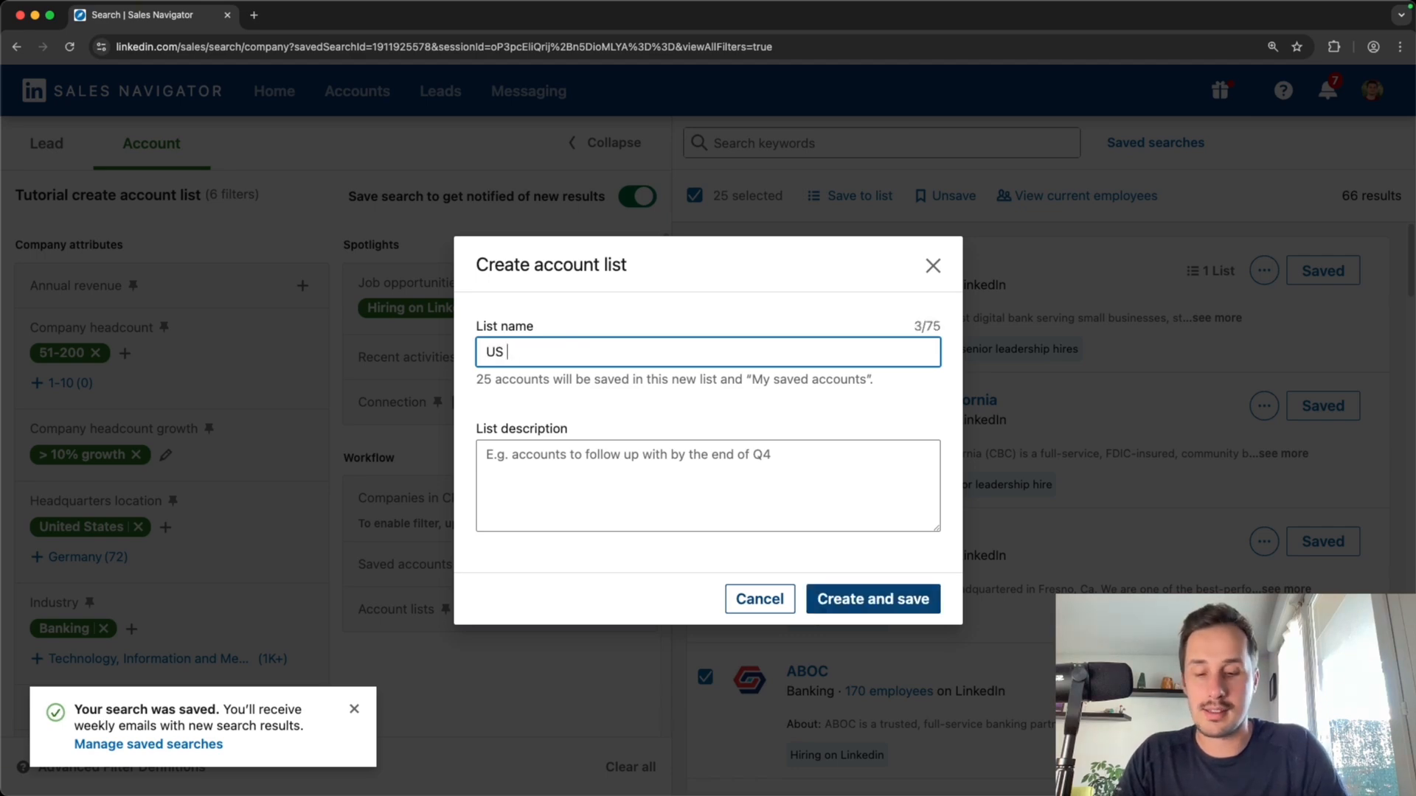
text( - banking )
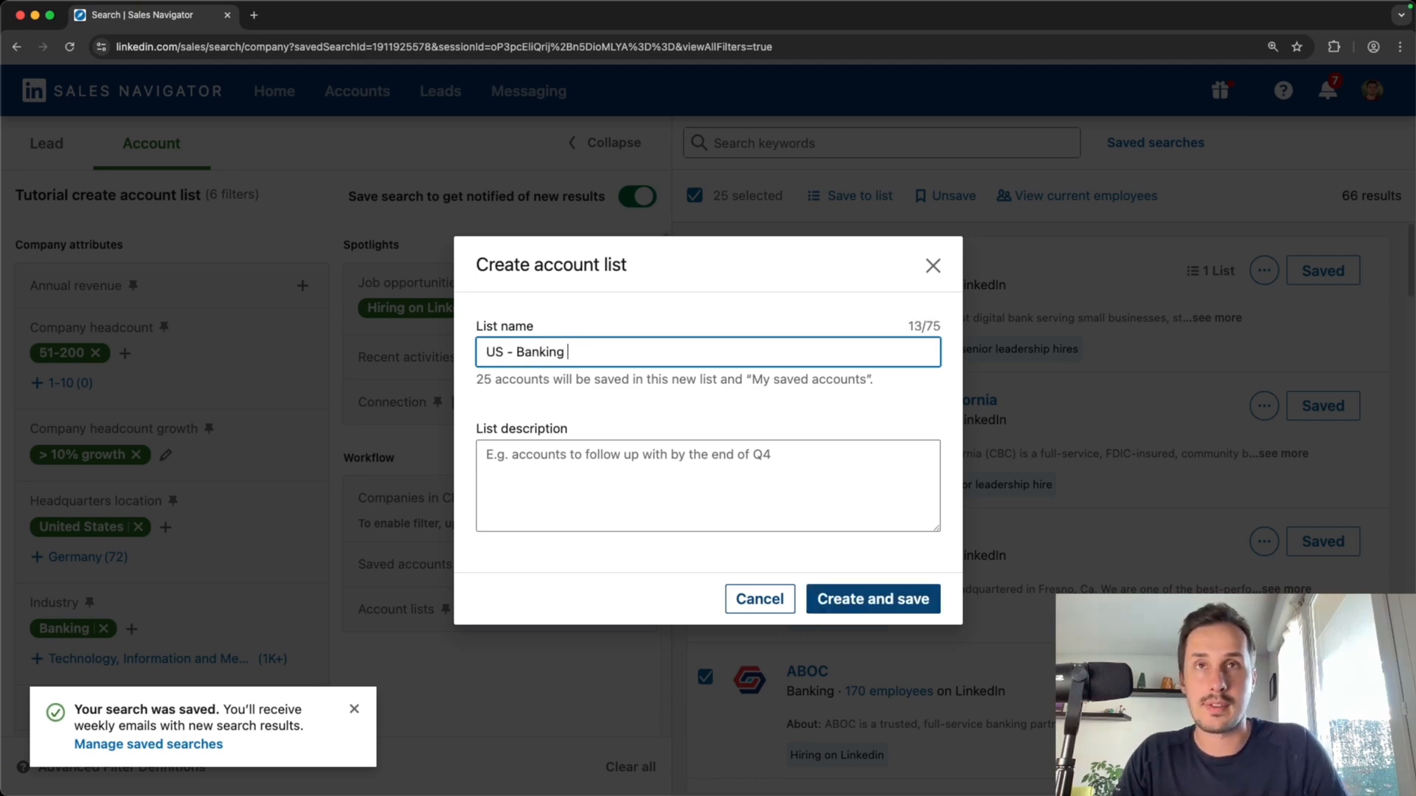
text(- 51/200)
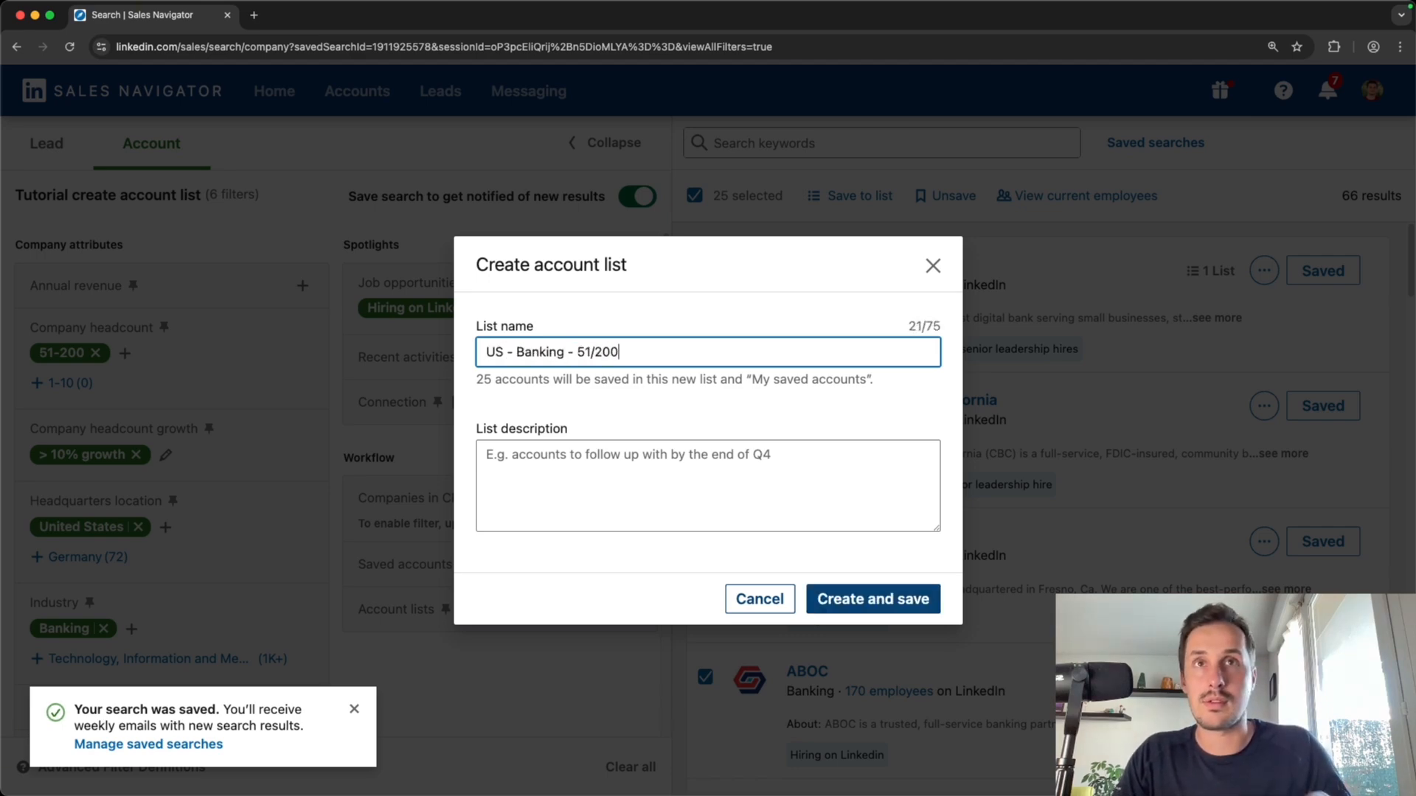
text( for sales)
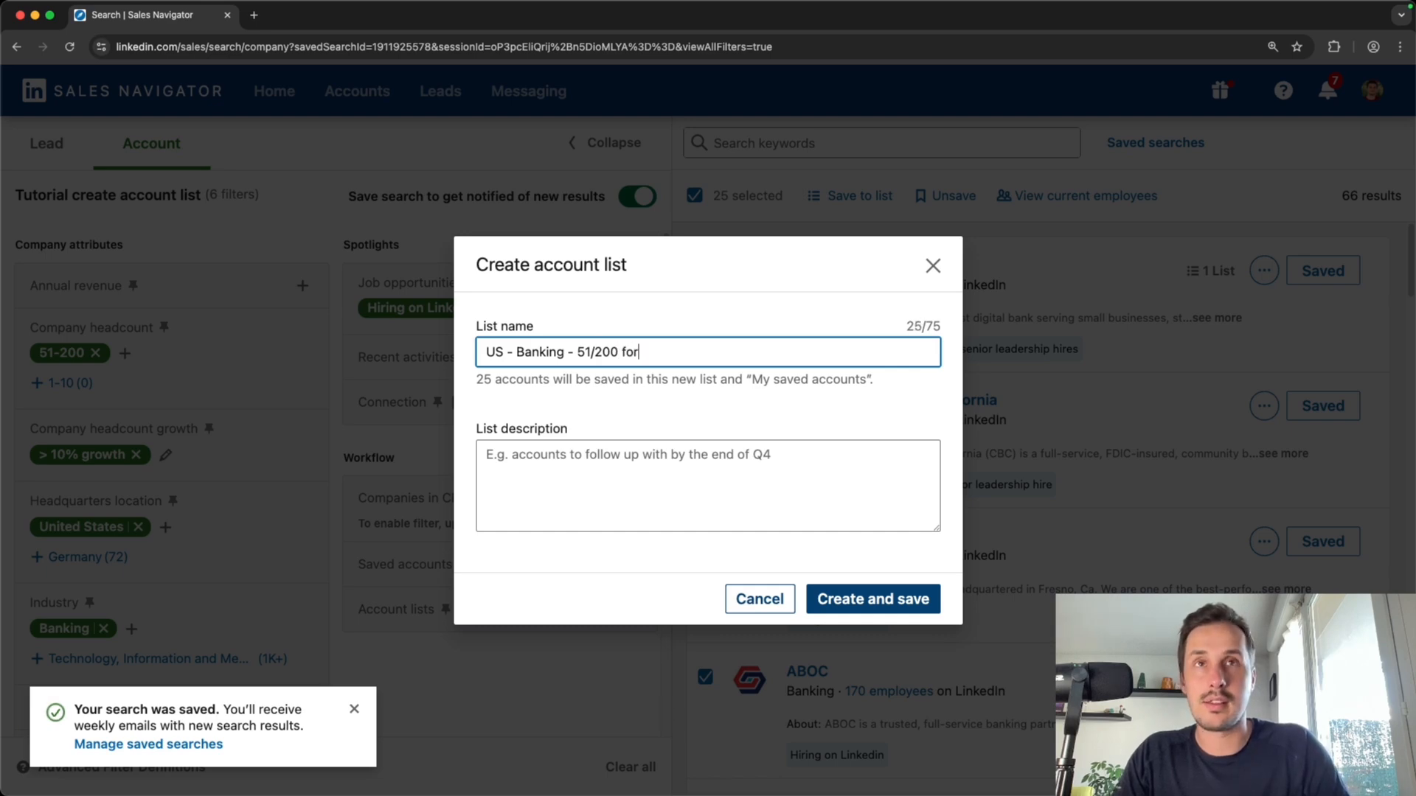
key(BackSpace)
key(BackSpace)
key(BackSpace)
key(BackSpace)
key(BackSpace)
key(BackSpace)
key(BackSpace)
key(BackSpace)
key(BackSpace)
key(BackSpace)
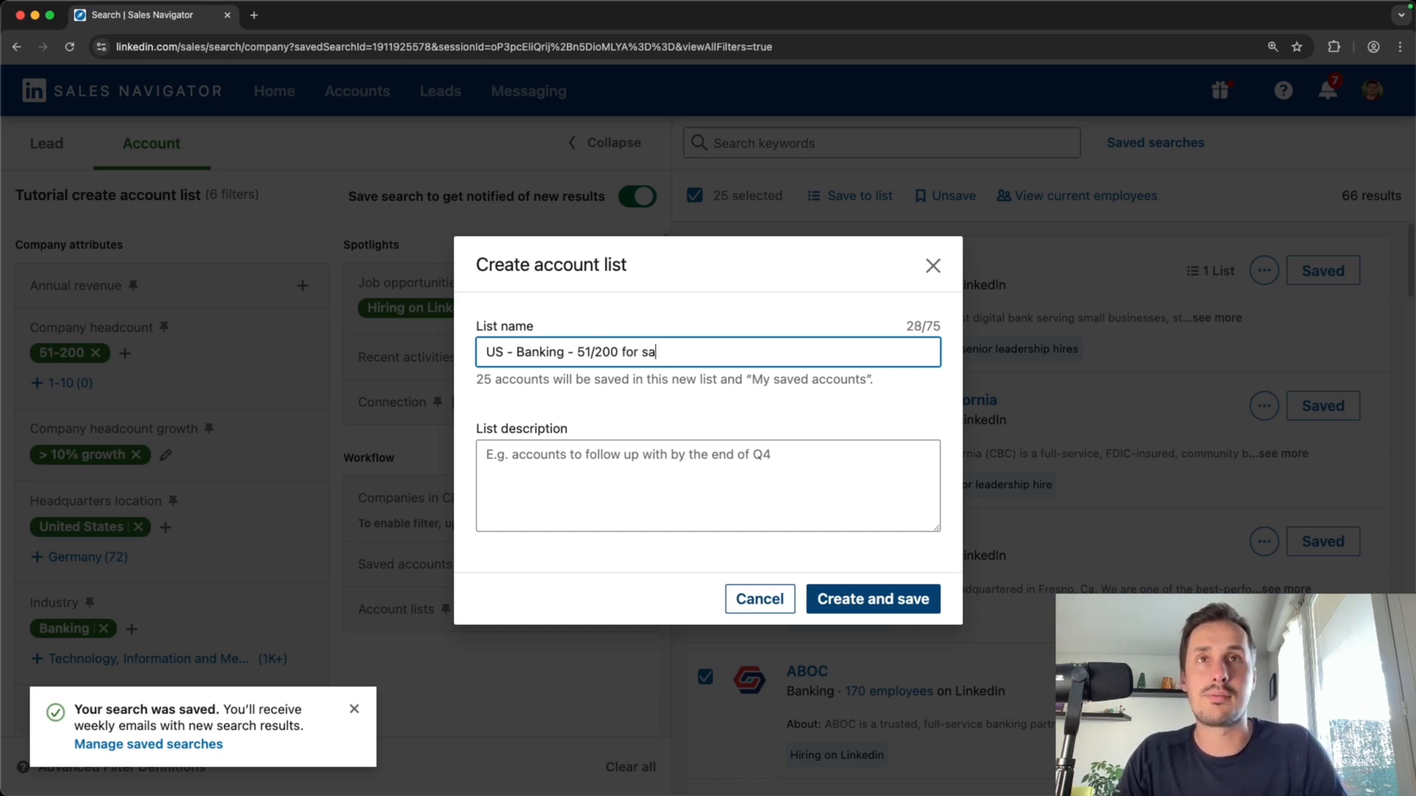
click(578, 352)
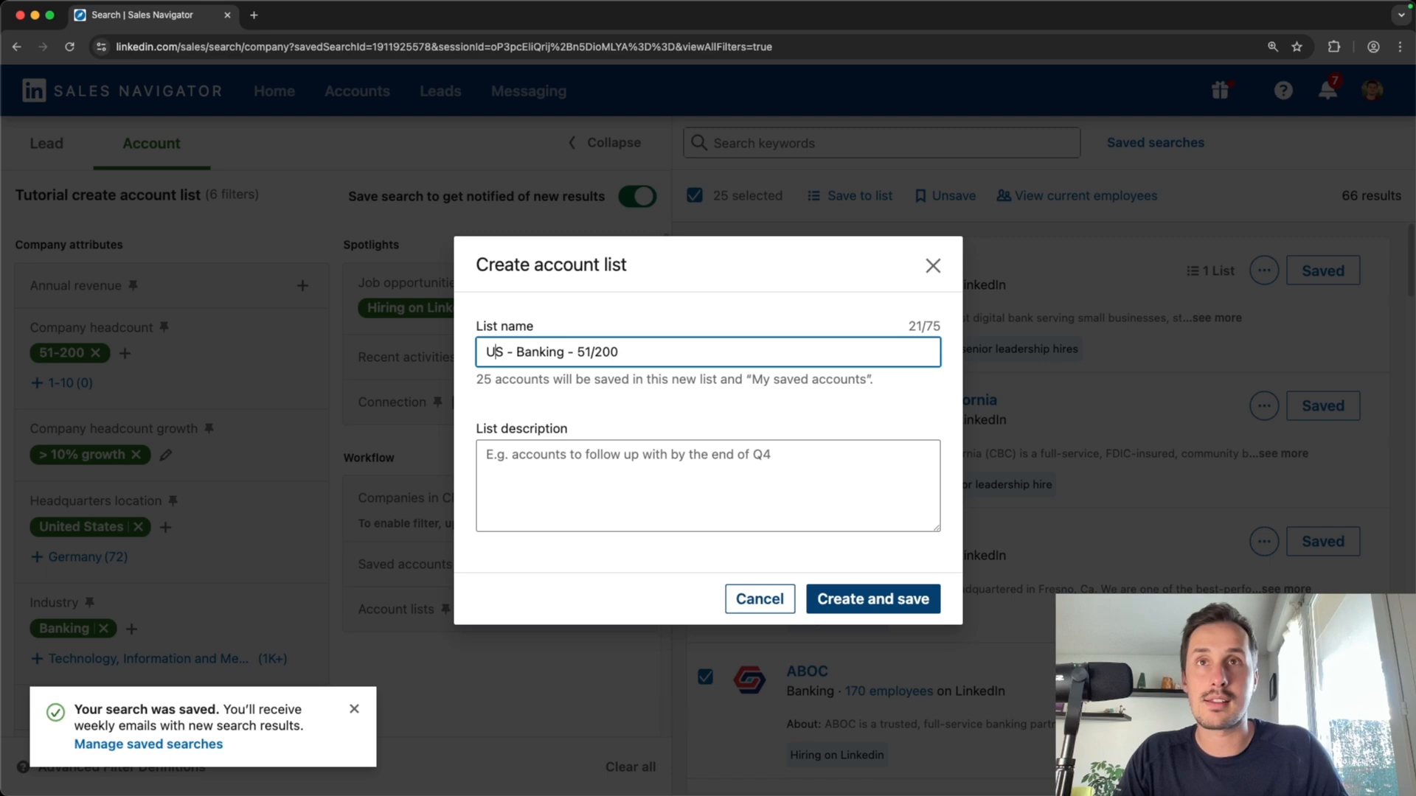
key(Left)
text(Sales coach)
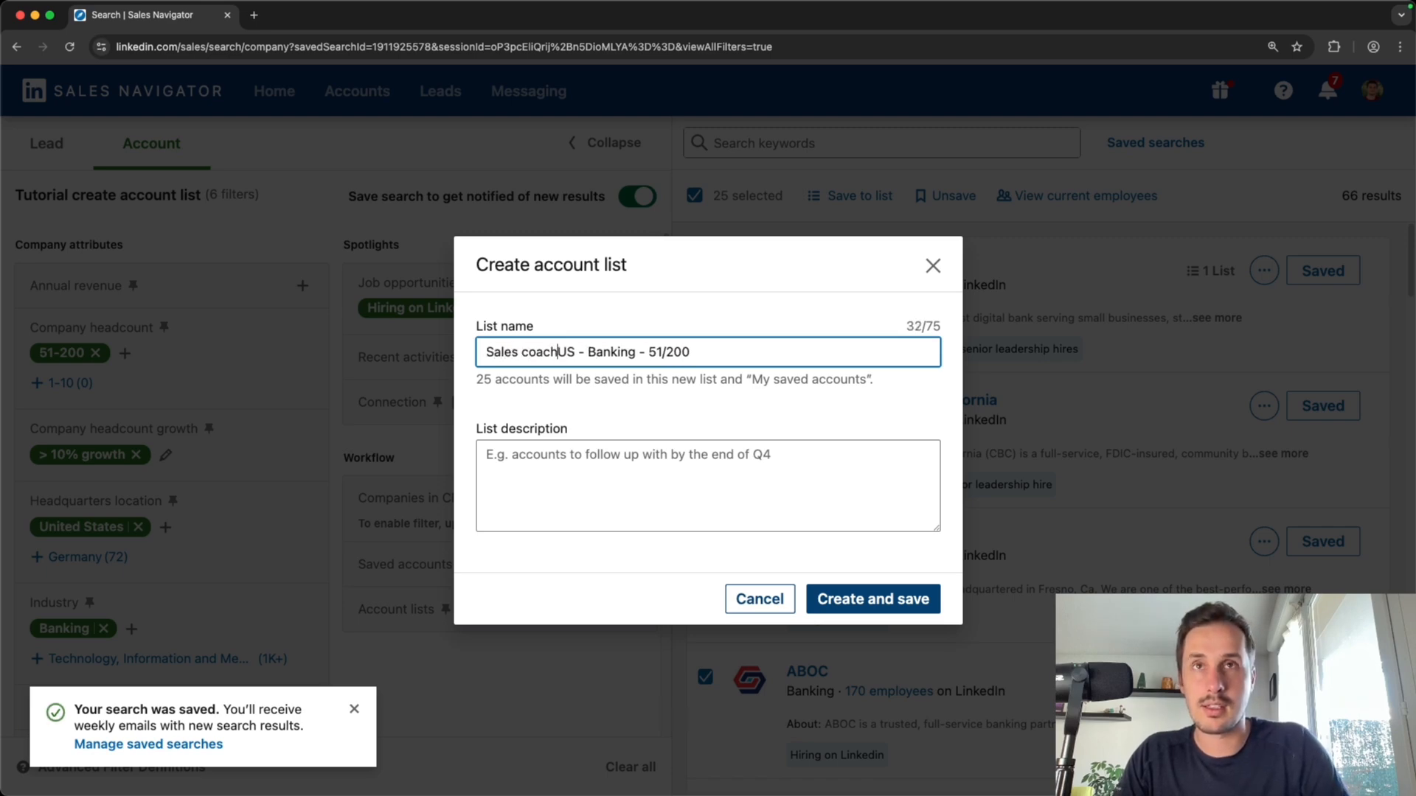
text(ing -)
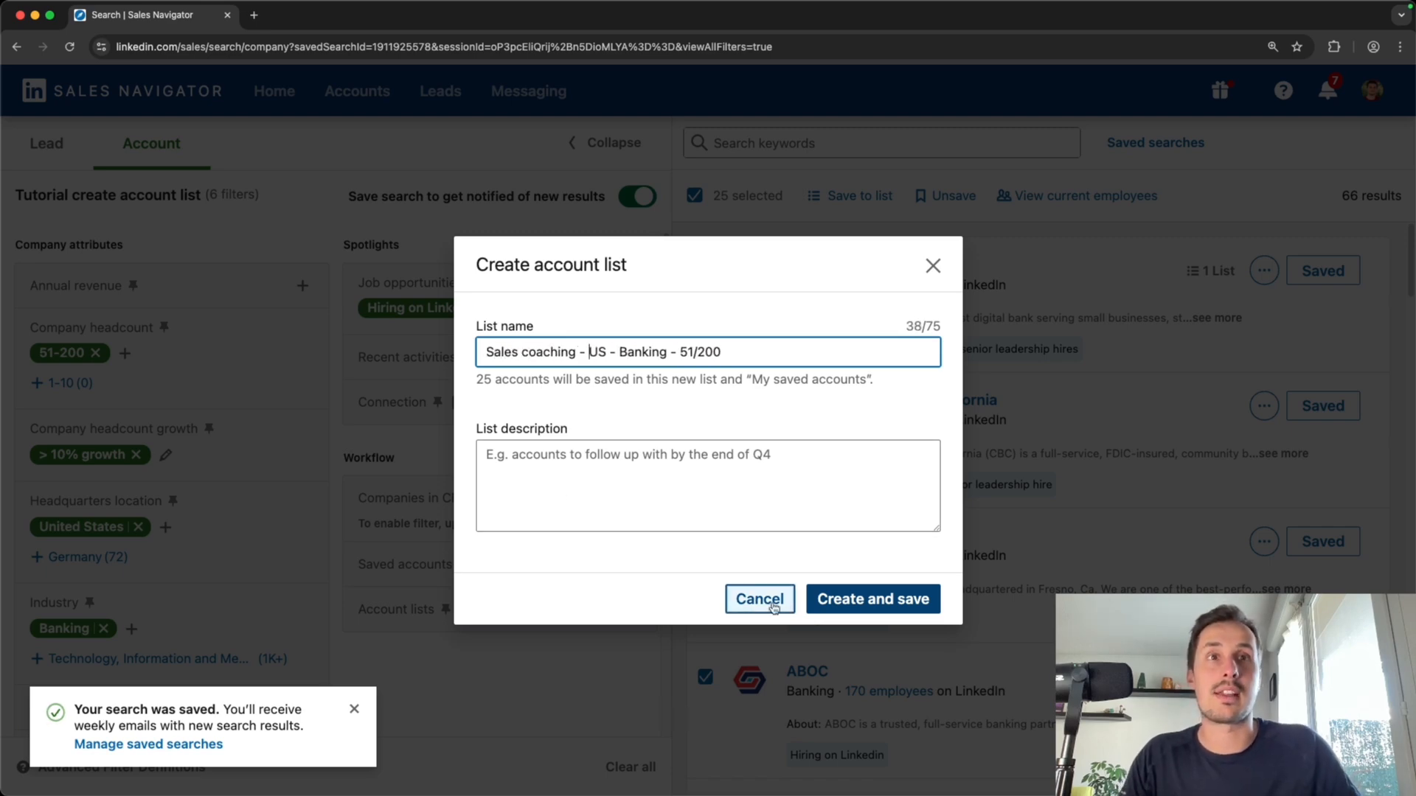
click(885, 601)
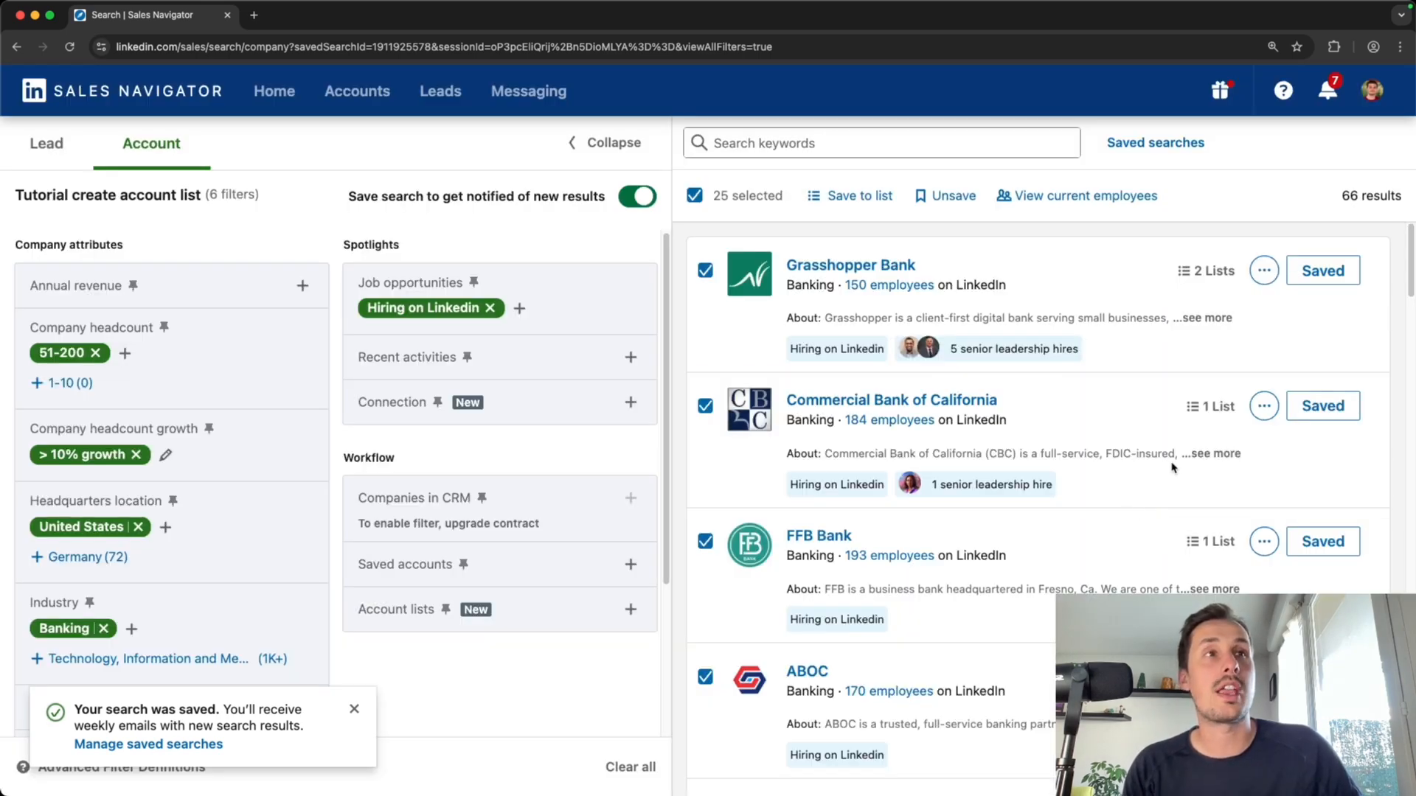
Check which list the CFG Bank result has been saved to
scroll(1172, 472, down, 3)
scroll(863, 531, down, 1)
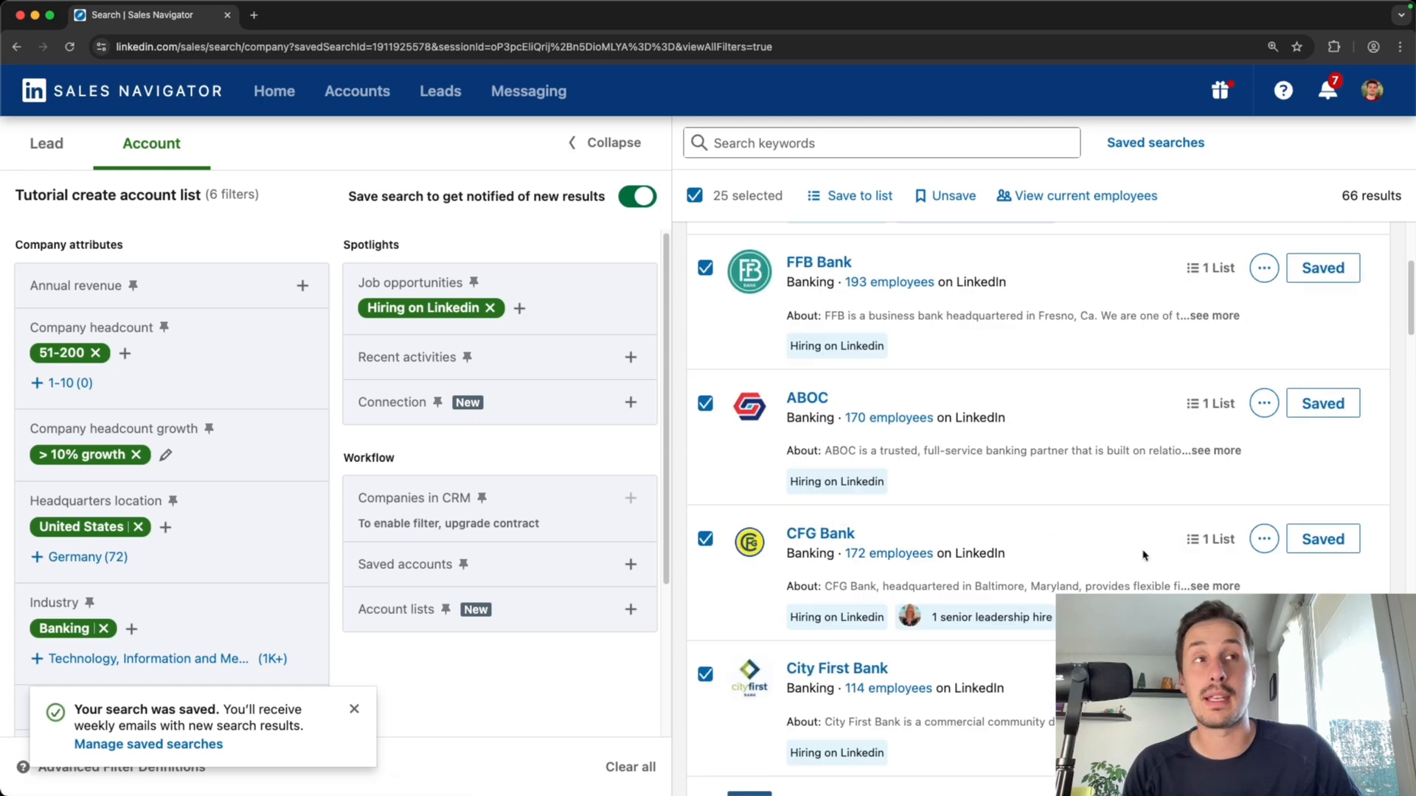
click(1207, 539)
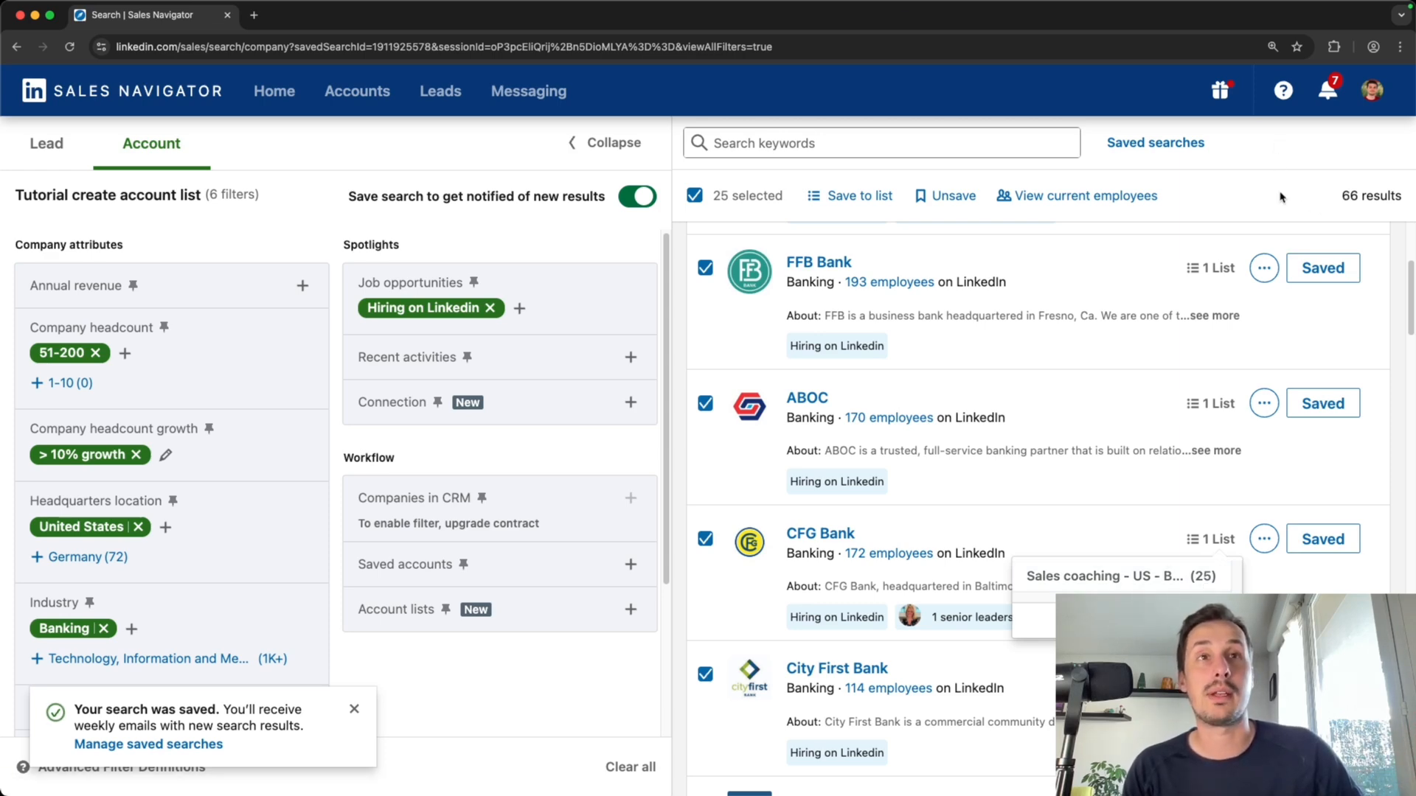
click(1253, 208)
Go to the second results page and add all its results to the Sales coaching - US - Banking - 51/200 list
scroll(1194, 468, down, 15)
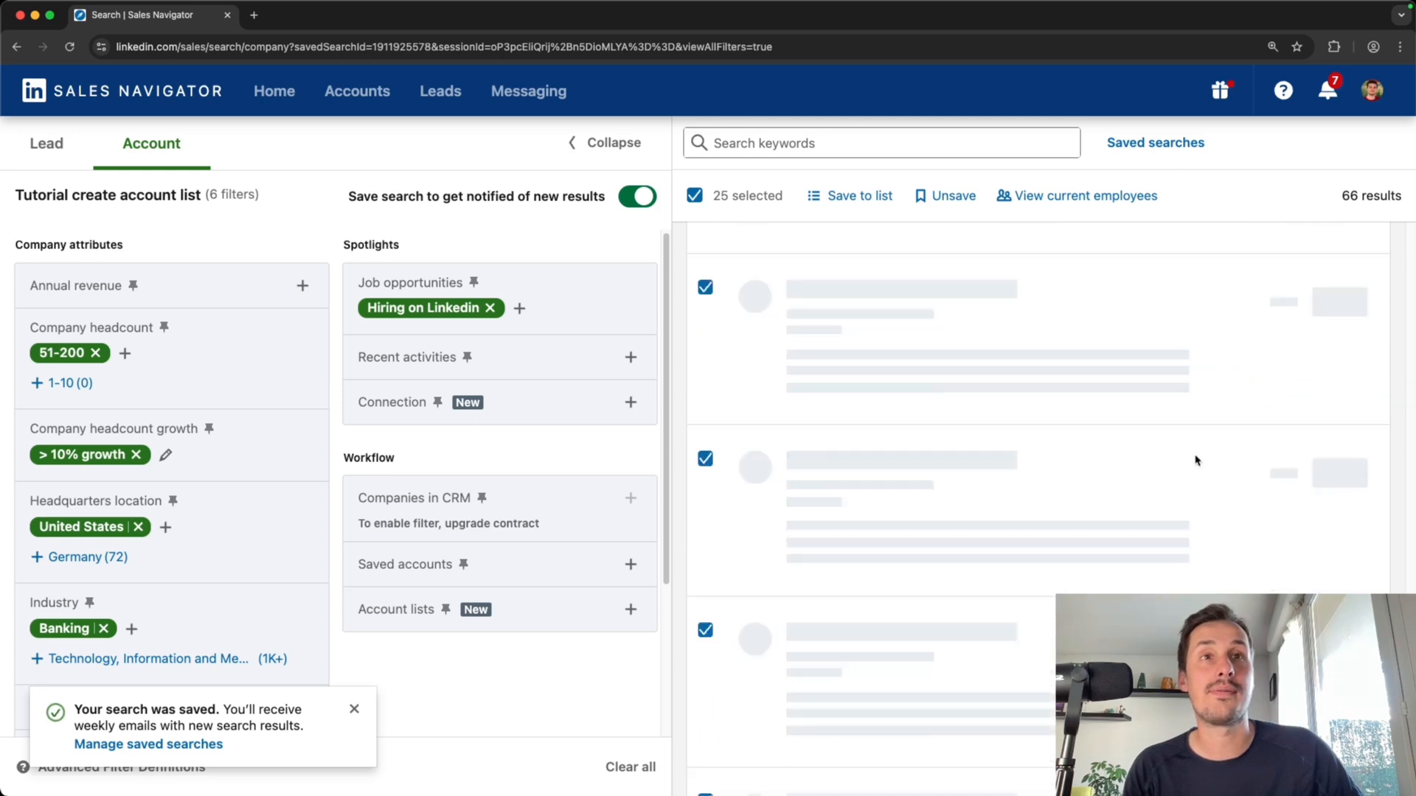
click(1050, 751)
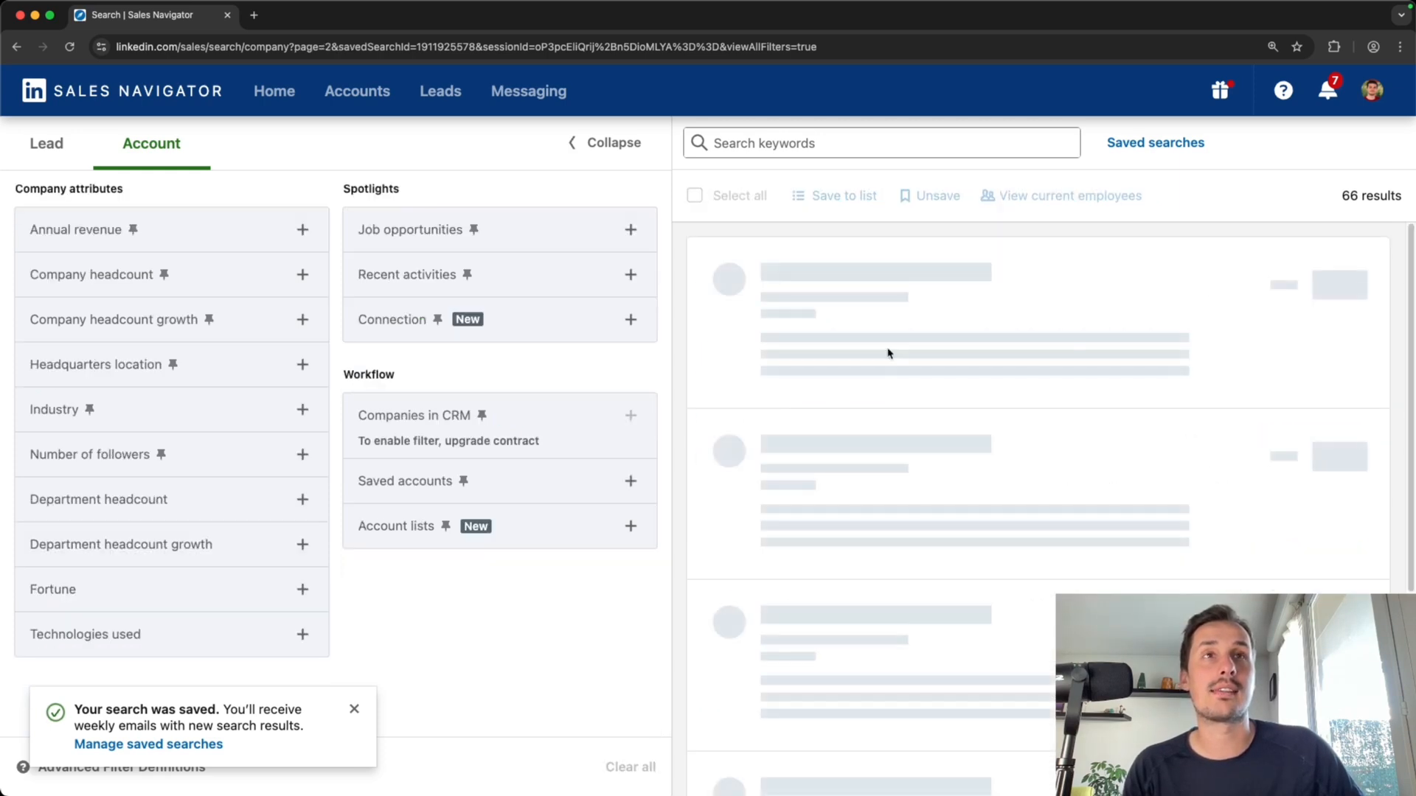
click(729, 198)
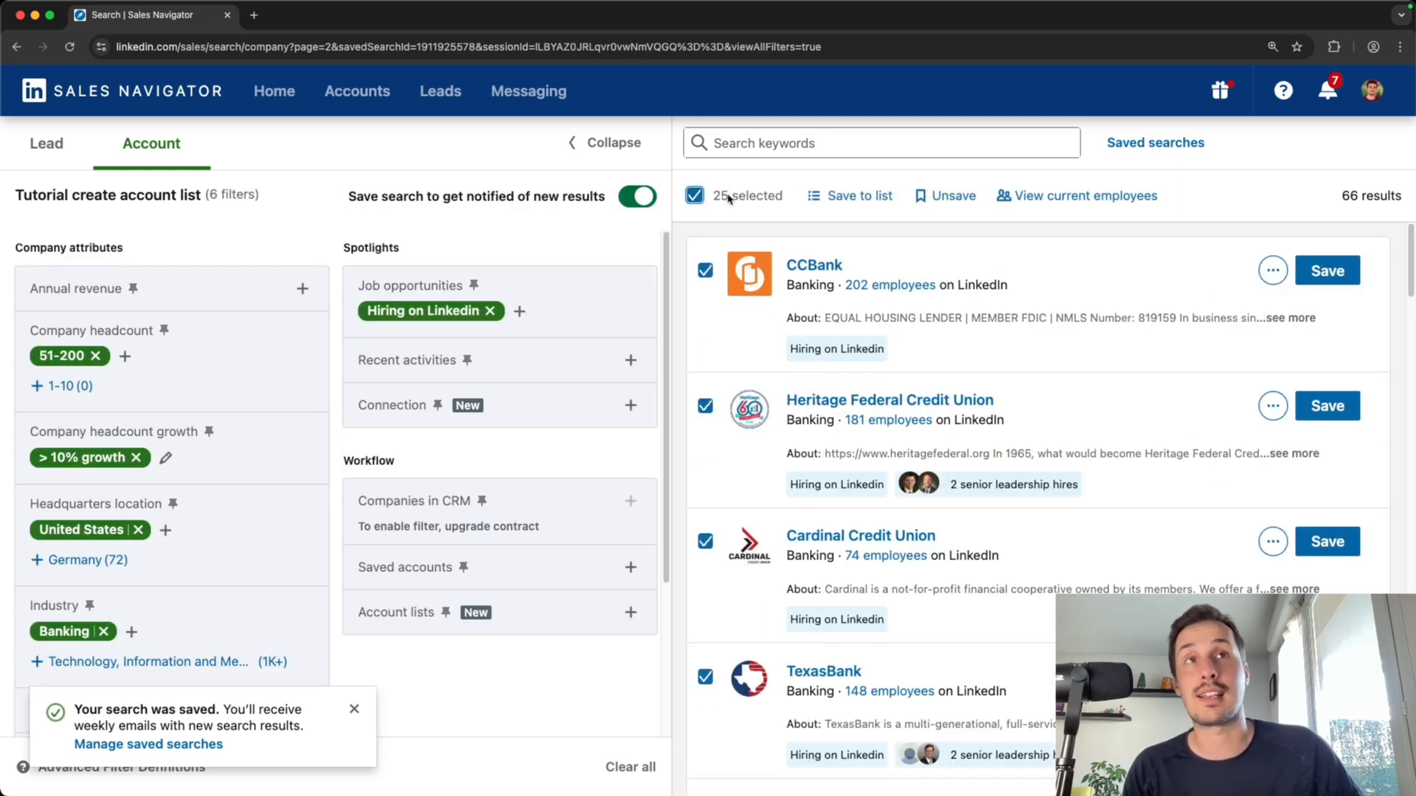
click(840, 196)
click(808, 373)
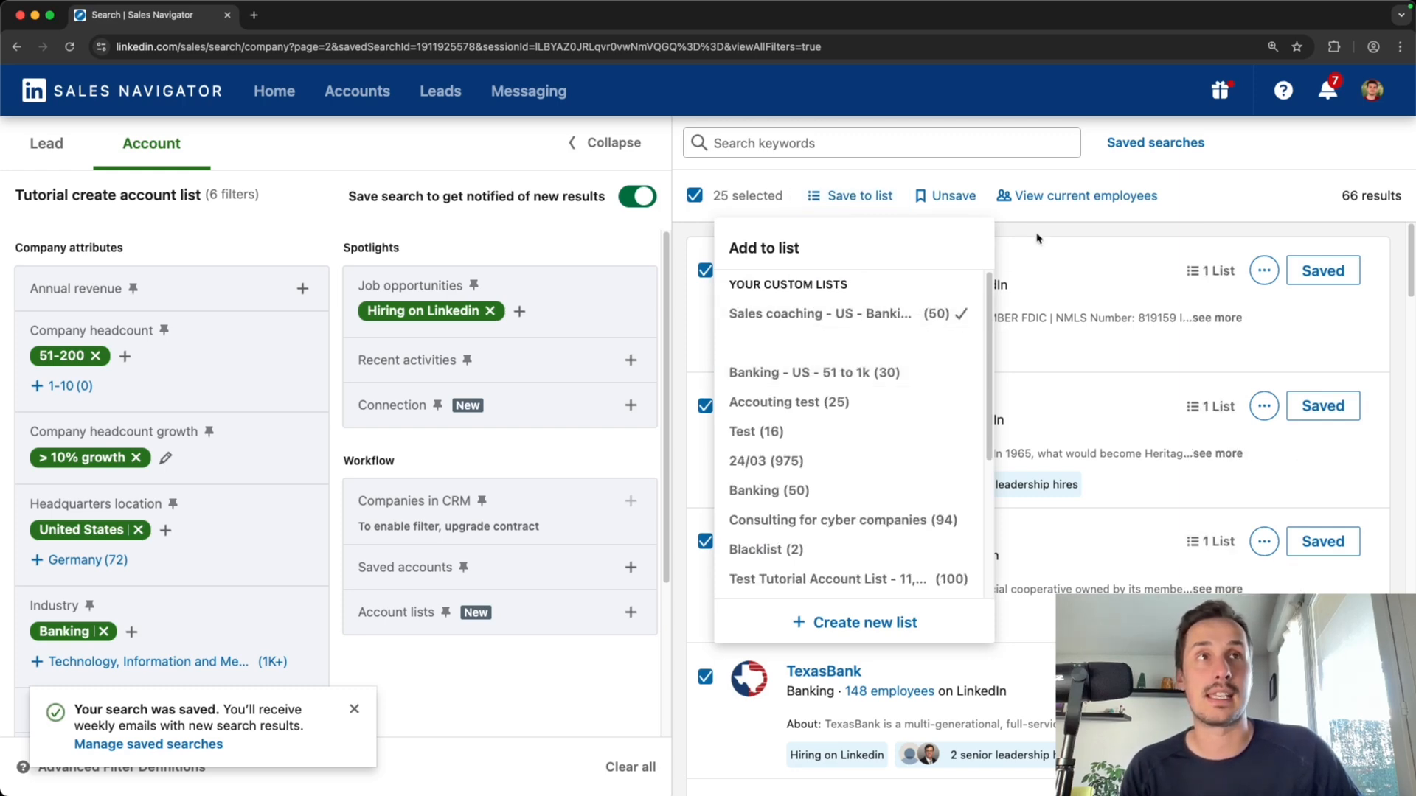
click(1040, 234)
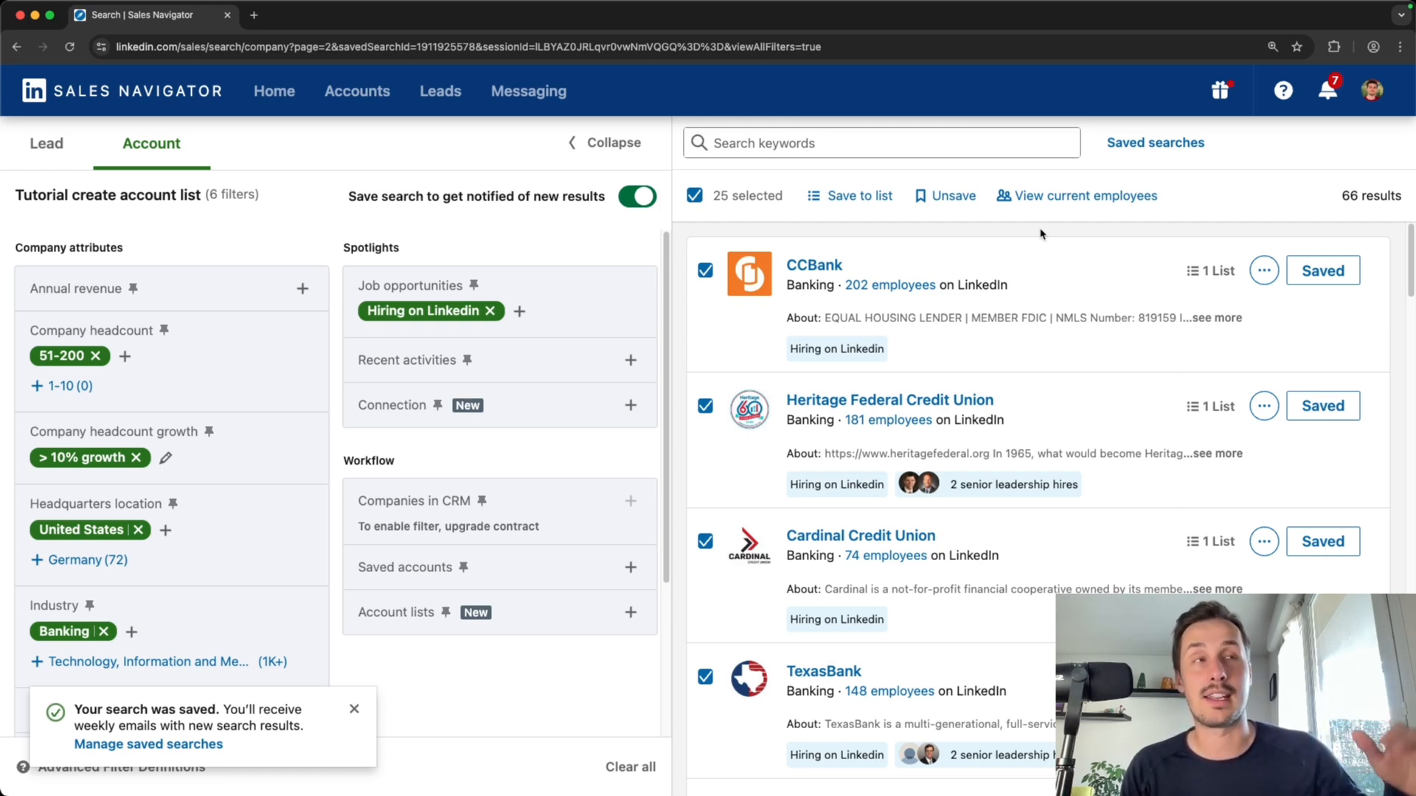
Go to the third results page and add all its results to the Sales coaching - US - Banking - 51/200 list
scroll(989, 278, down, 10)
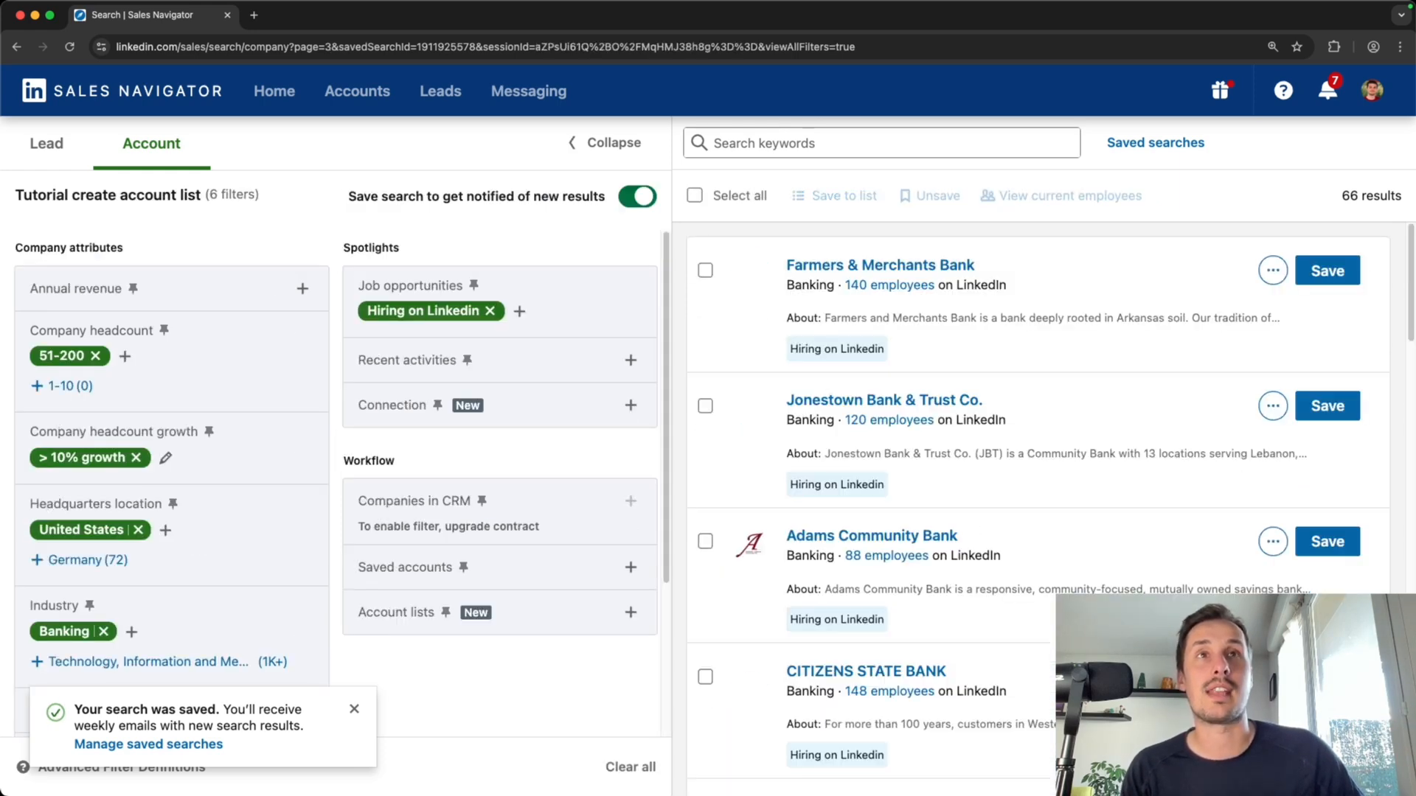
click(695, 196)
click(875, 198)
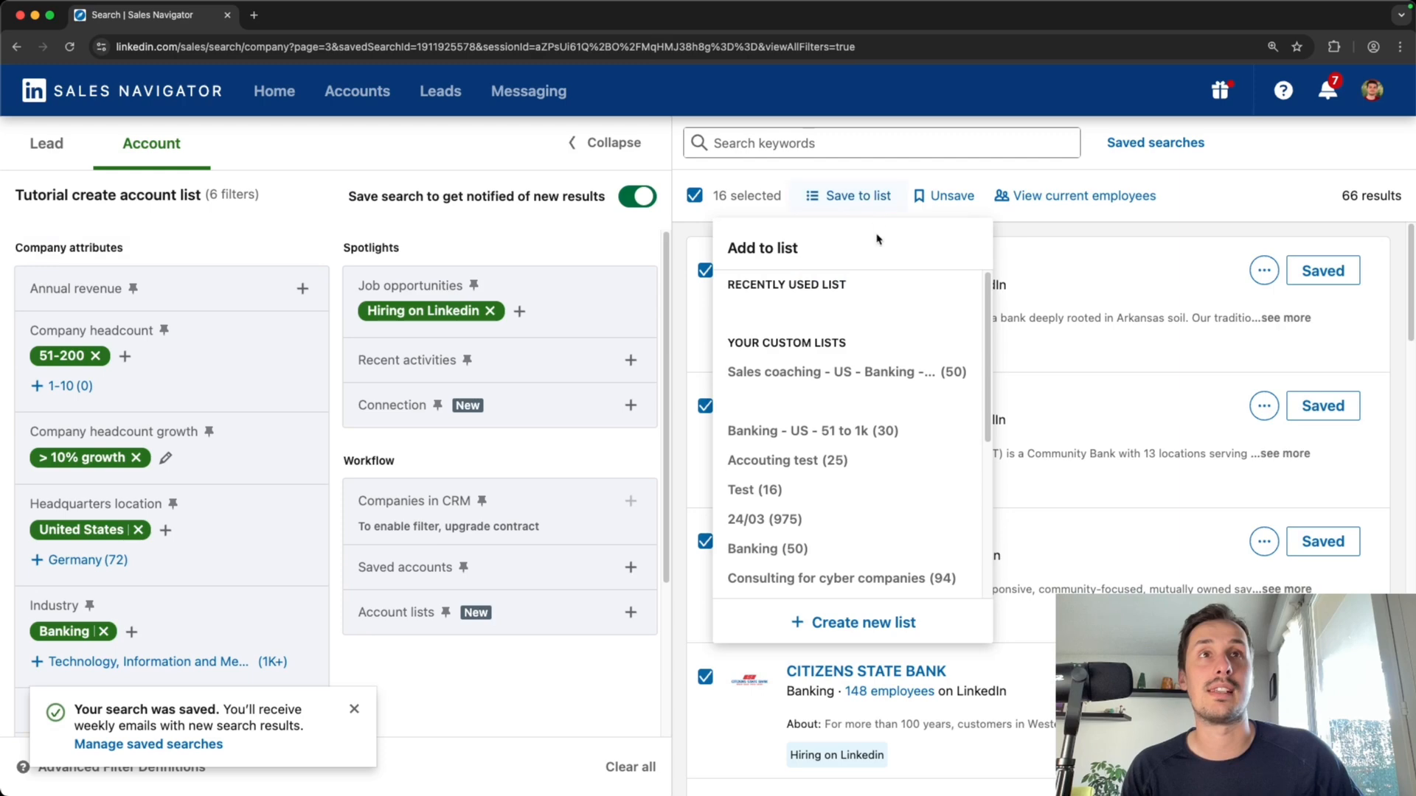
click(863, 316)
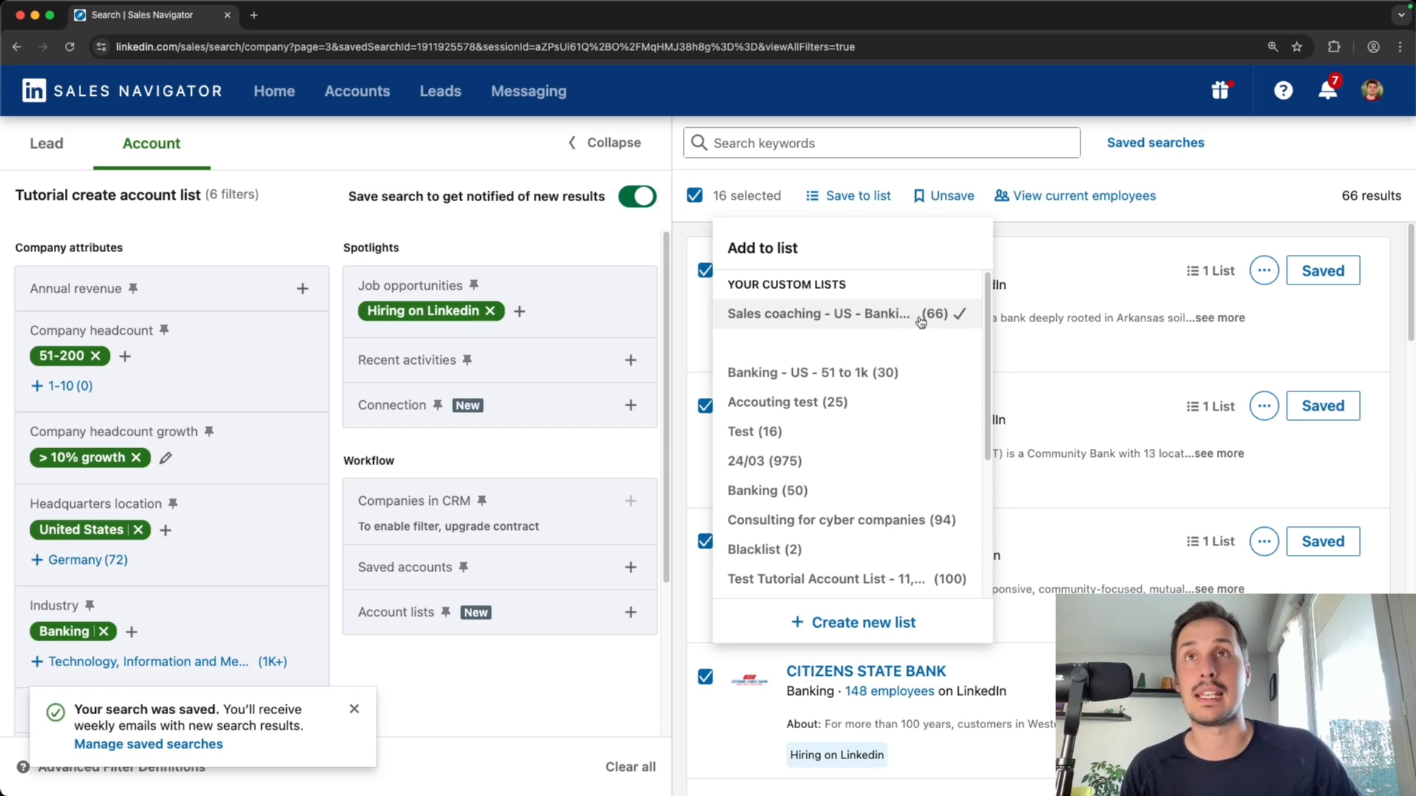
click(767, 214)
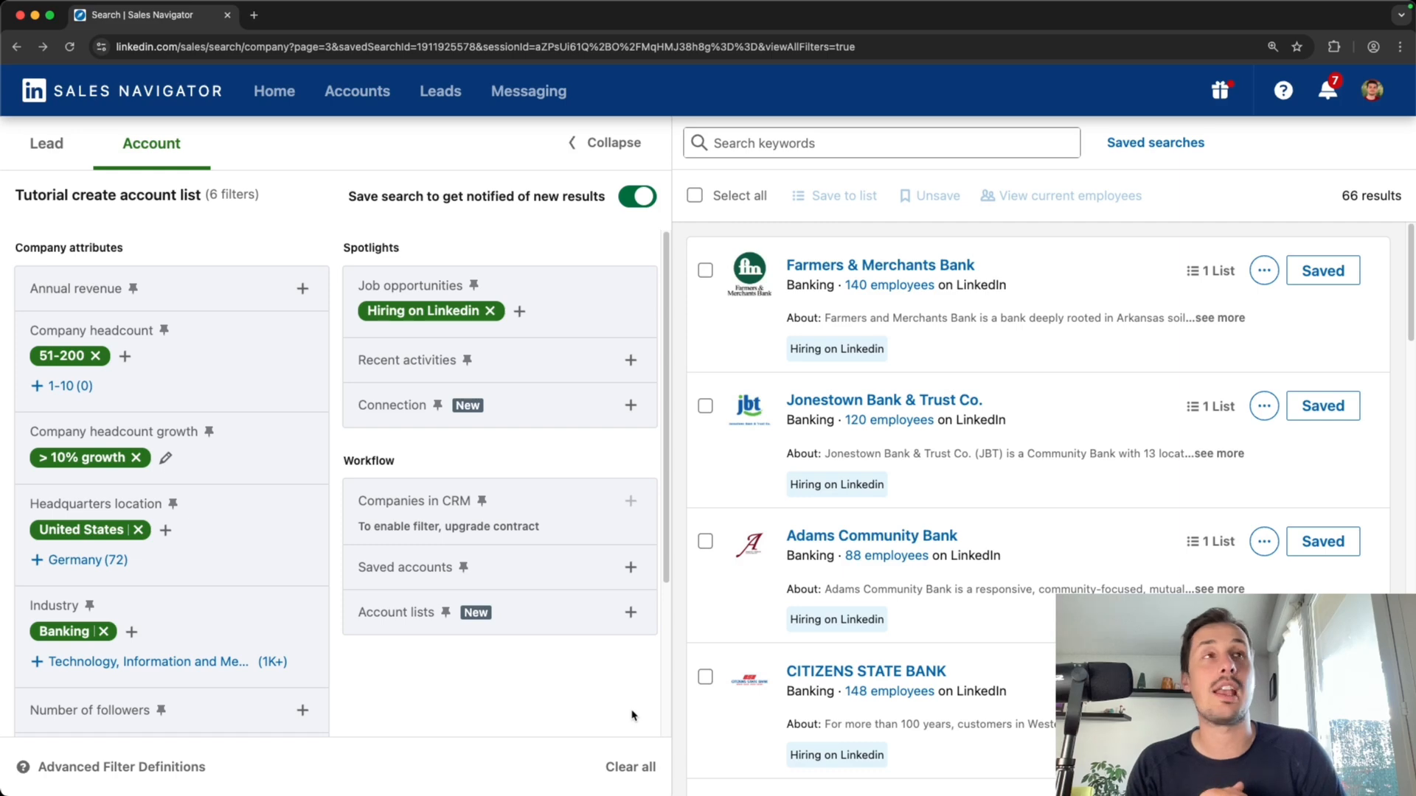
Open the Sales coaching - US - Banking - 51/200 list from the account lists overview
click(357, 95)
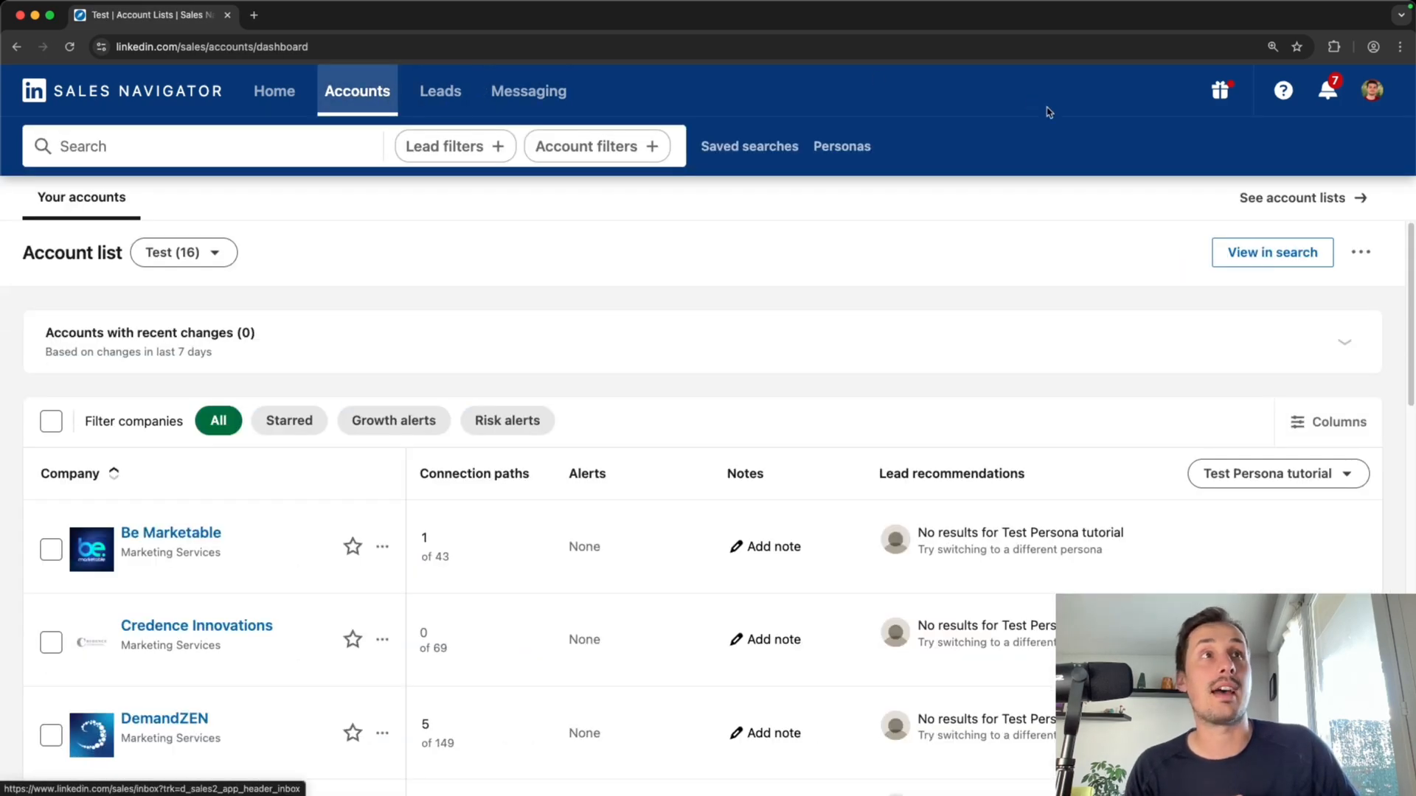
click(1280, 207)
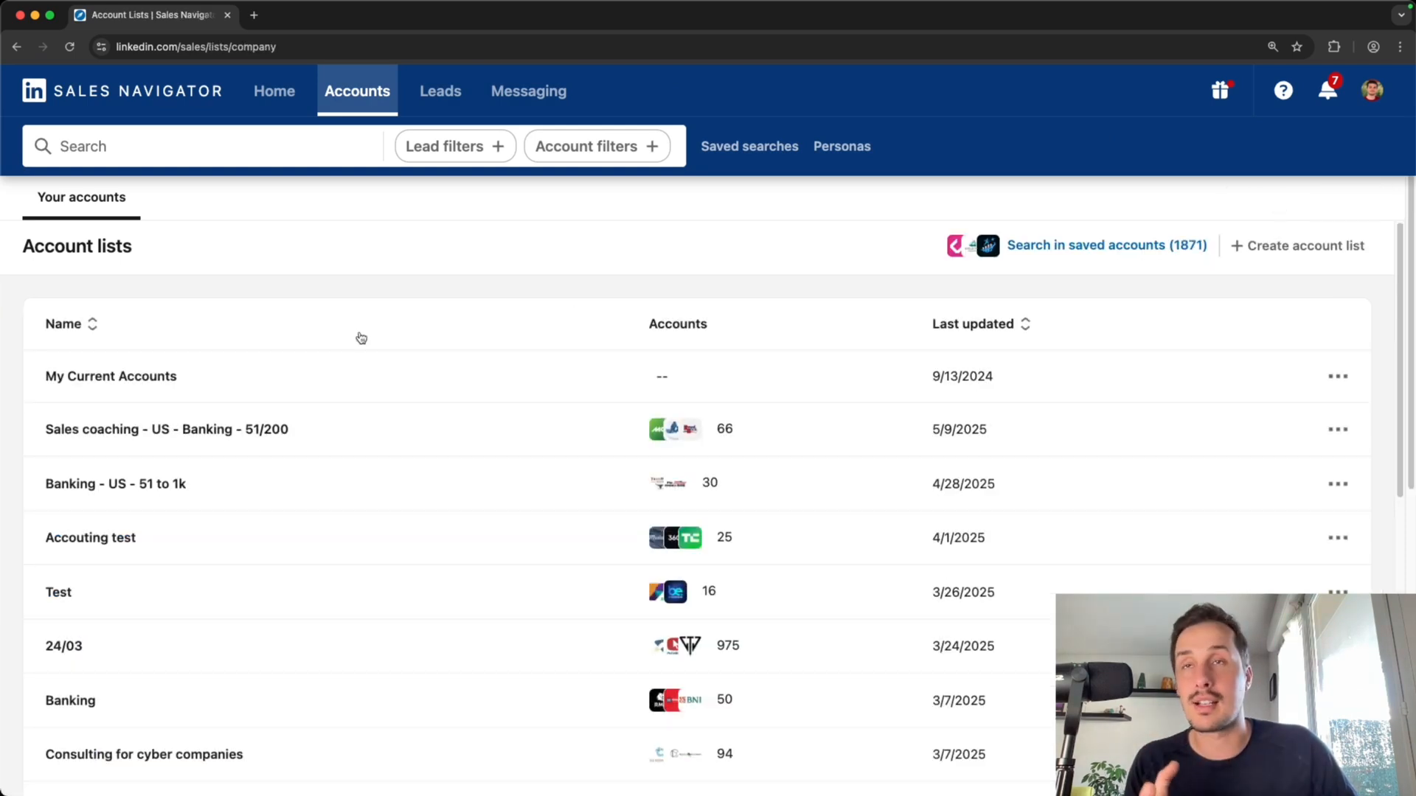
scroll(505, 392, down, 1)
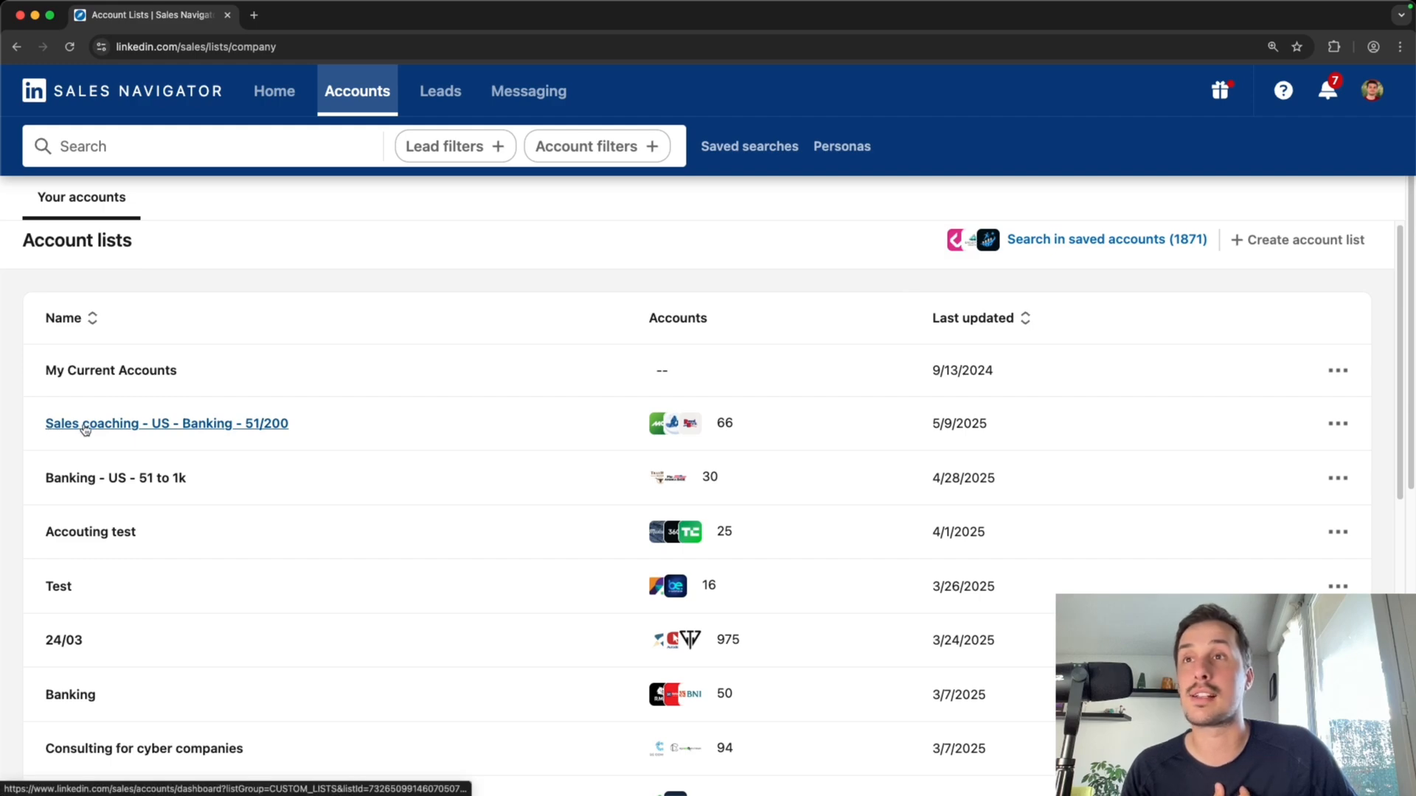
click(53, 426)
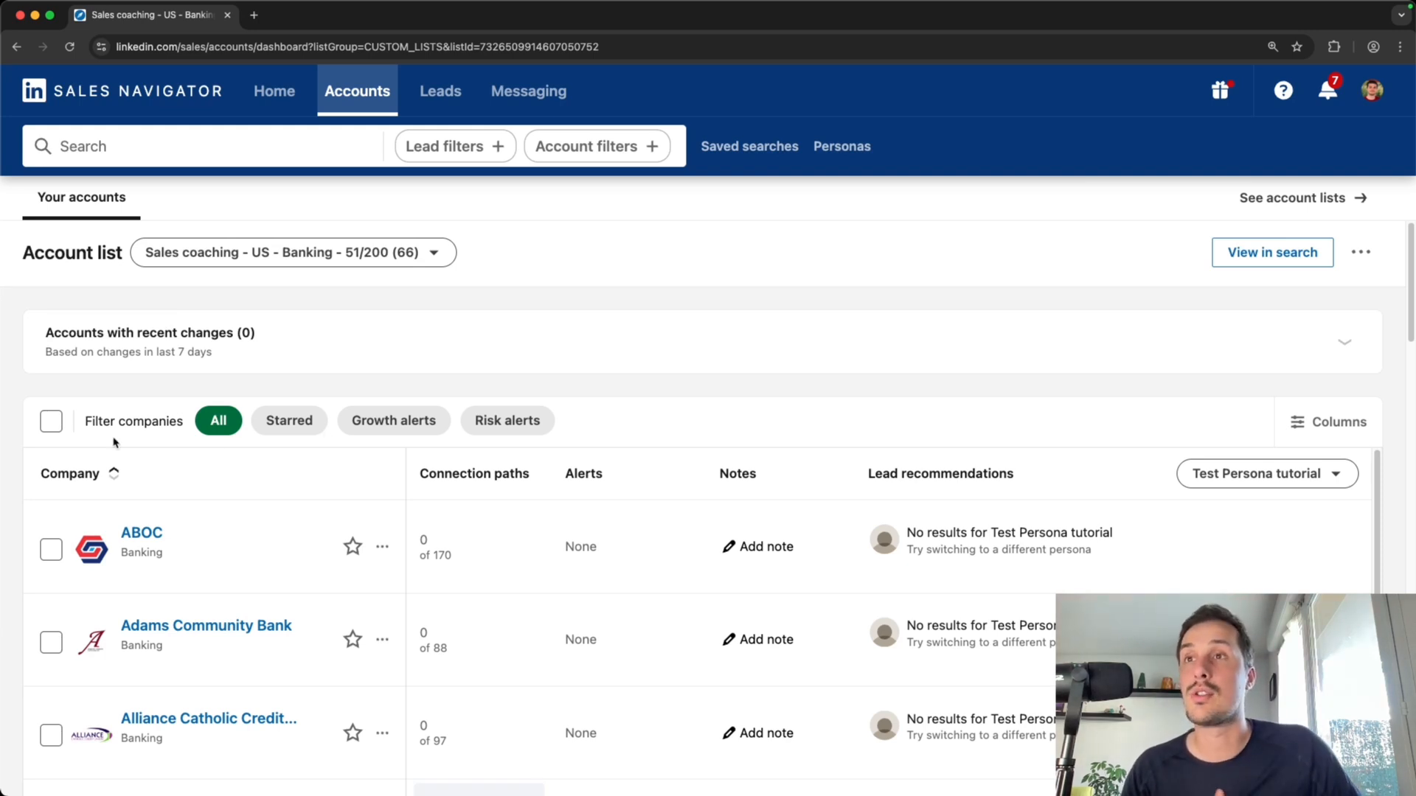
Review the descriptions of the list's Connection paths, Alerts, Notes and Lead recommendations columns
scroll(236, 490, down, 1)
mouse_move(430, 454)
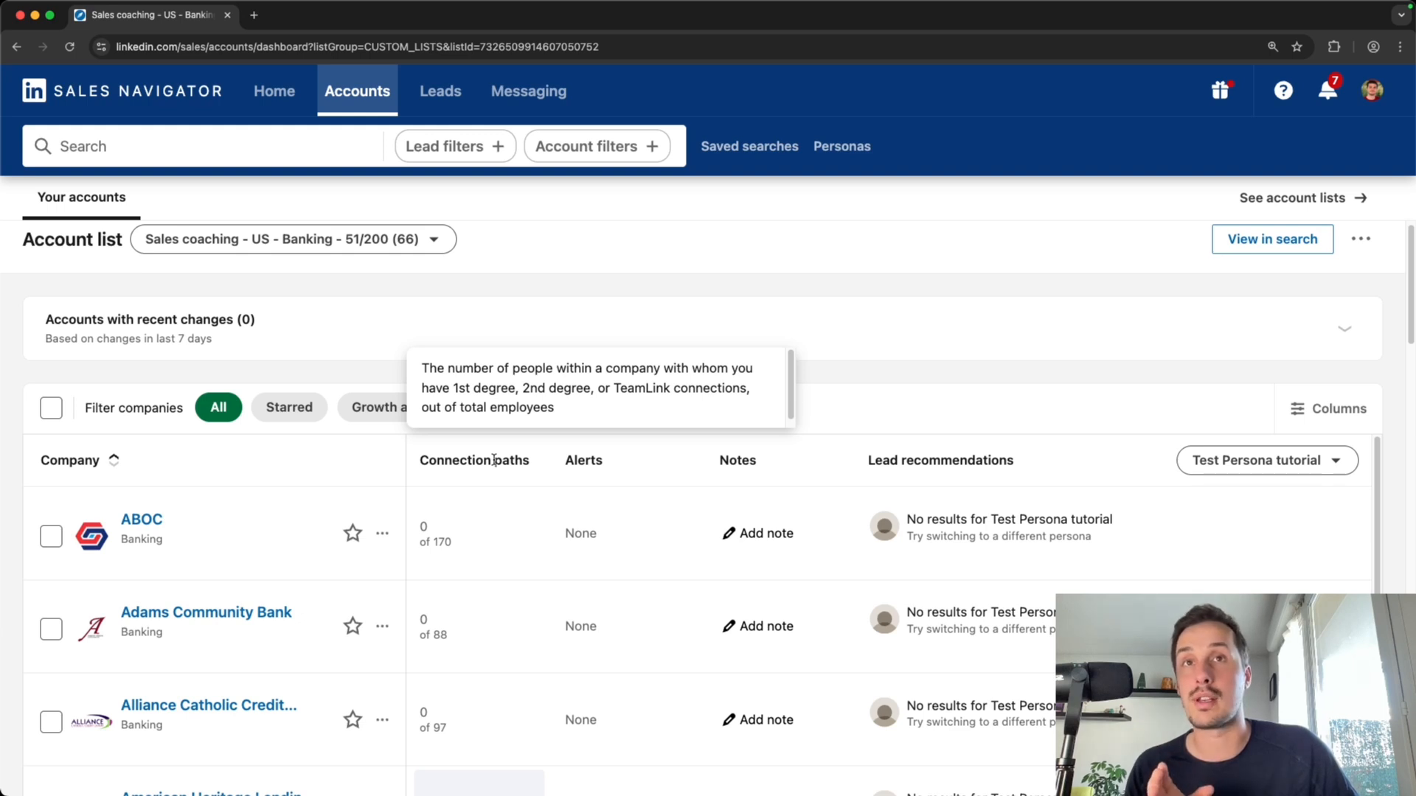
mouse_move(582, 464)
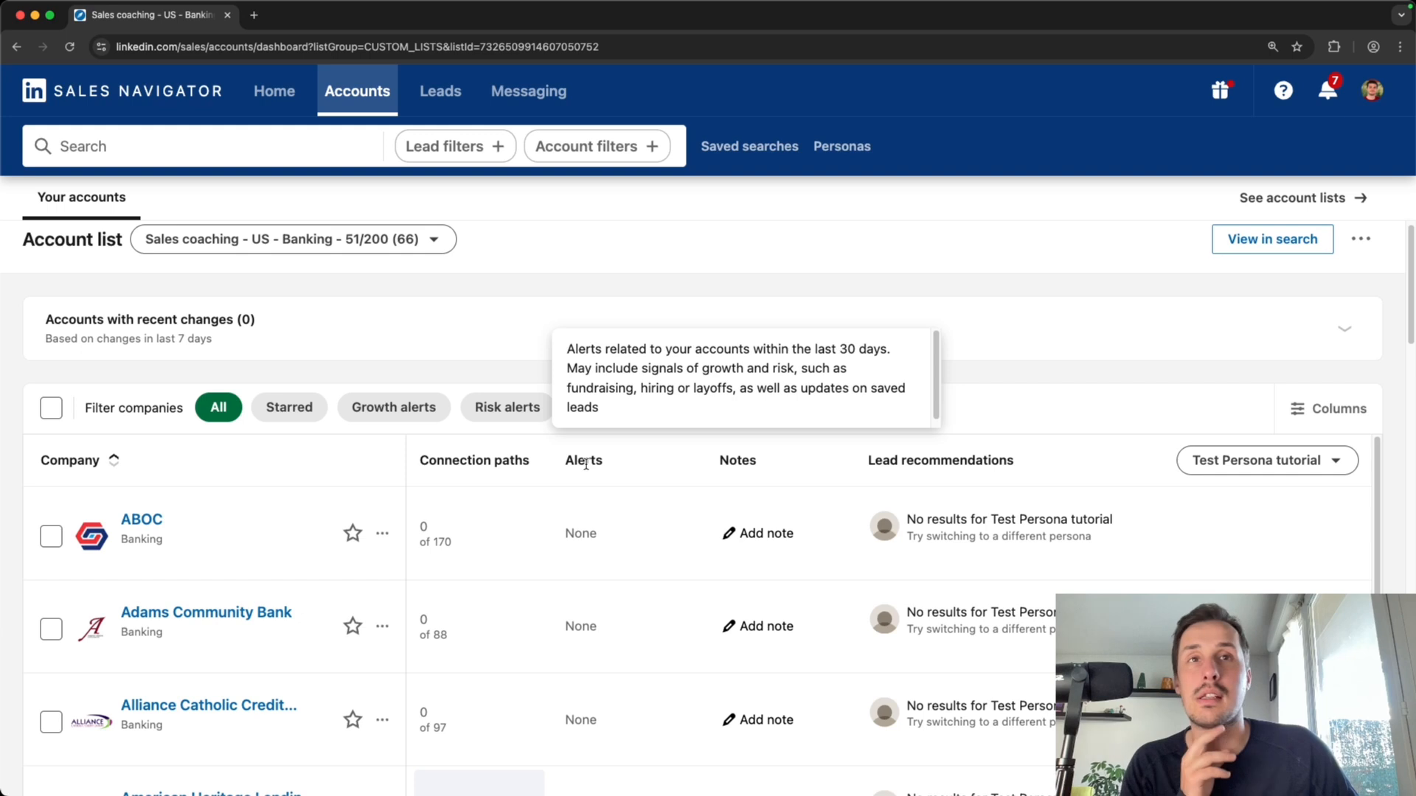
mouse_move(732, 462)
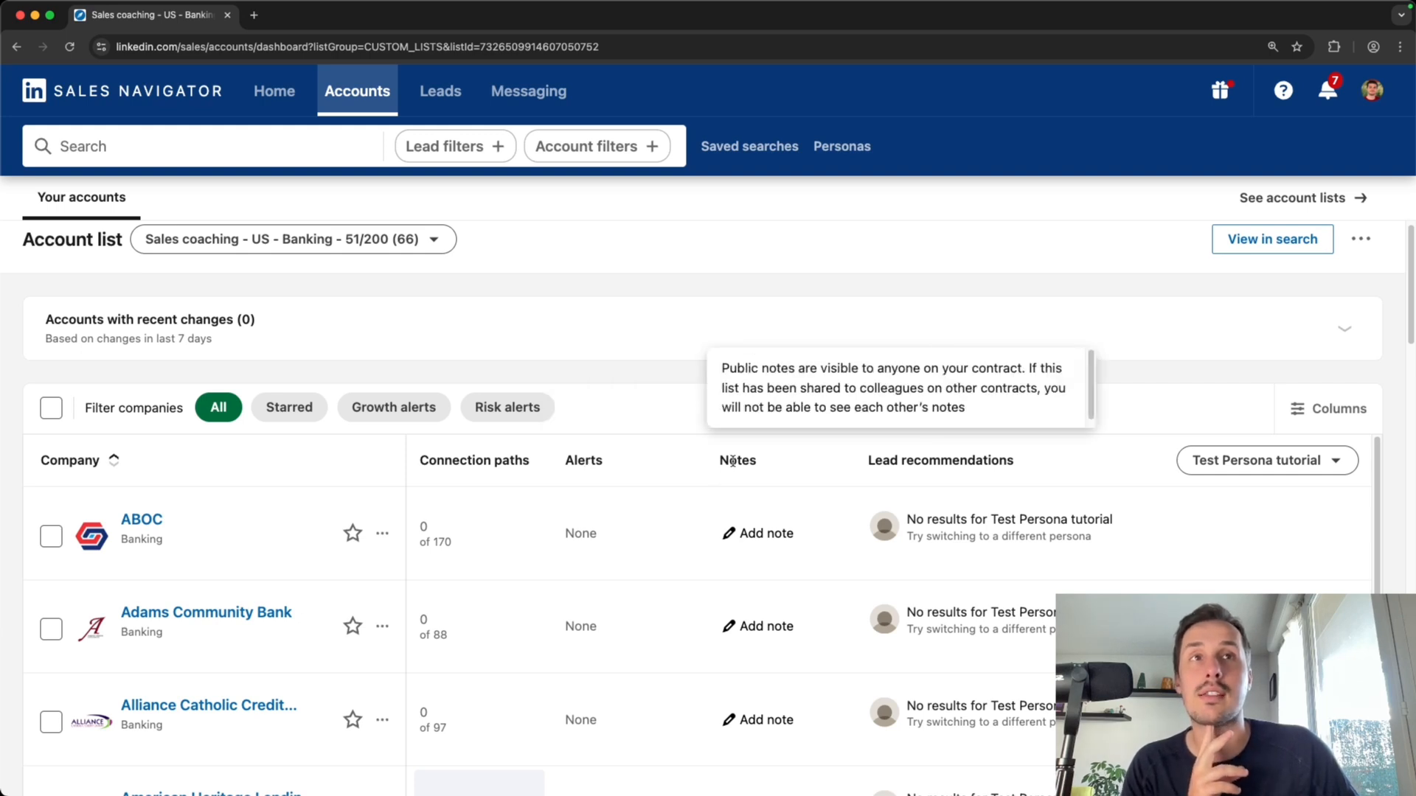
mouse_move(932, 478)
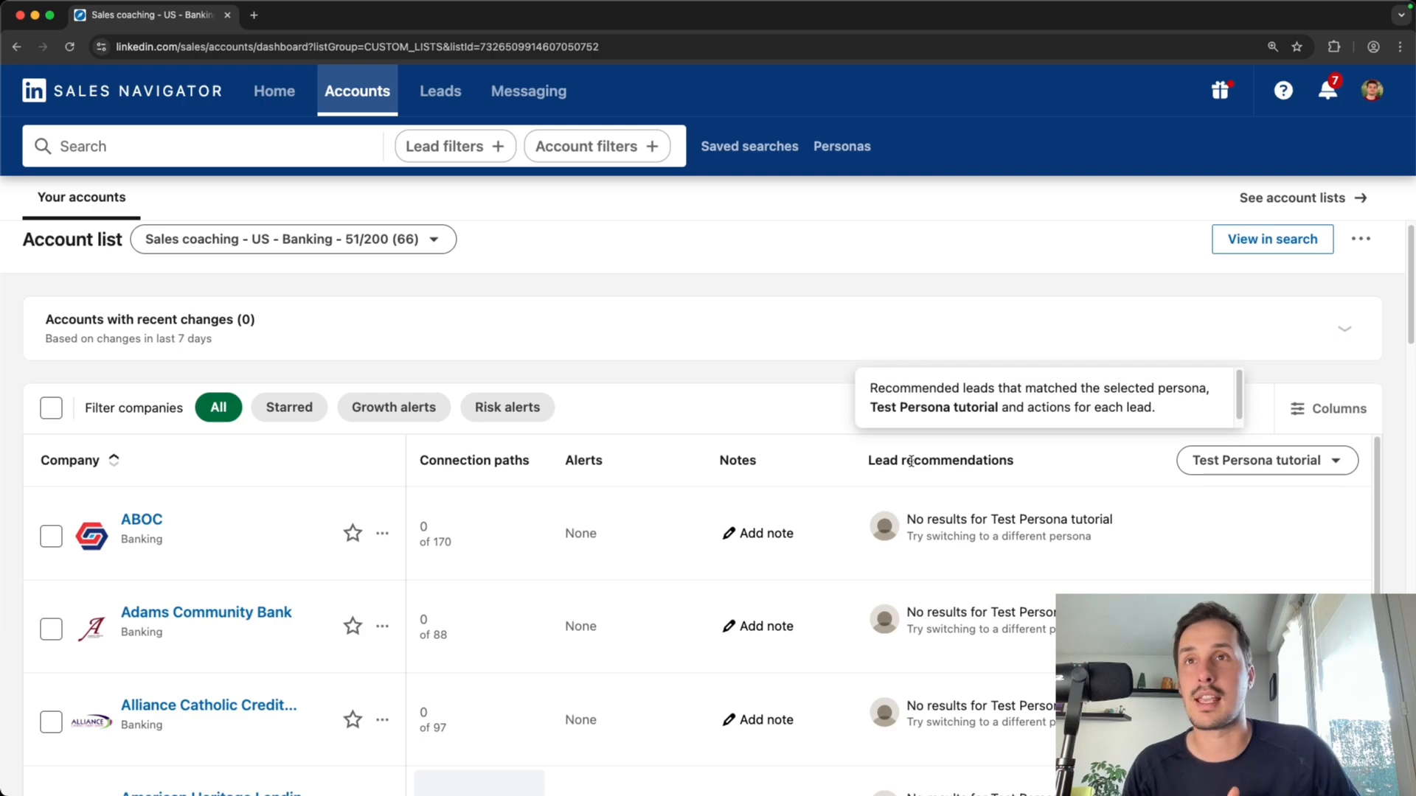
scroll(911, 460, up, 1)
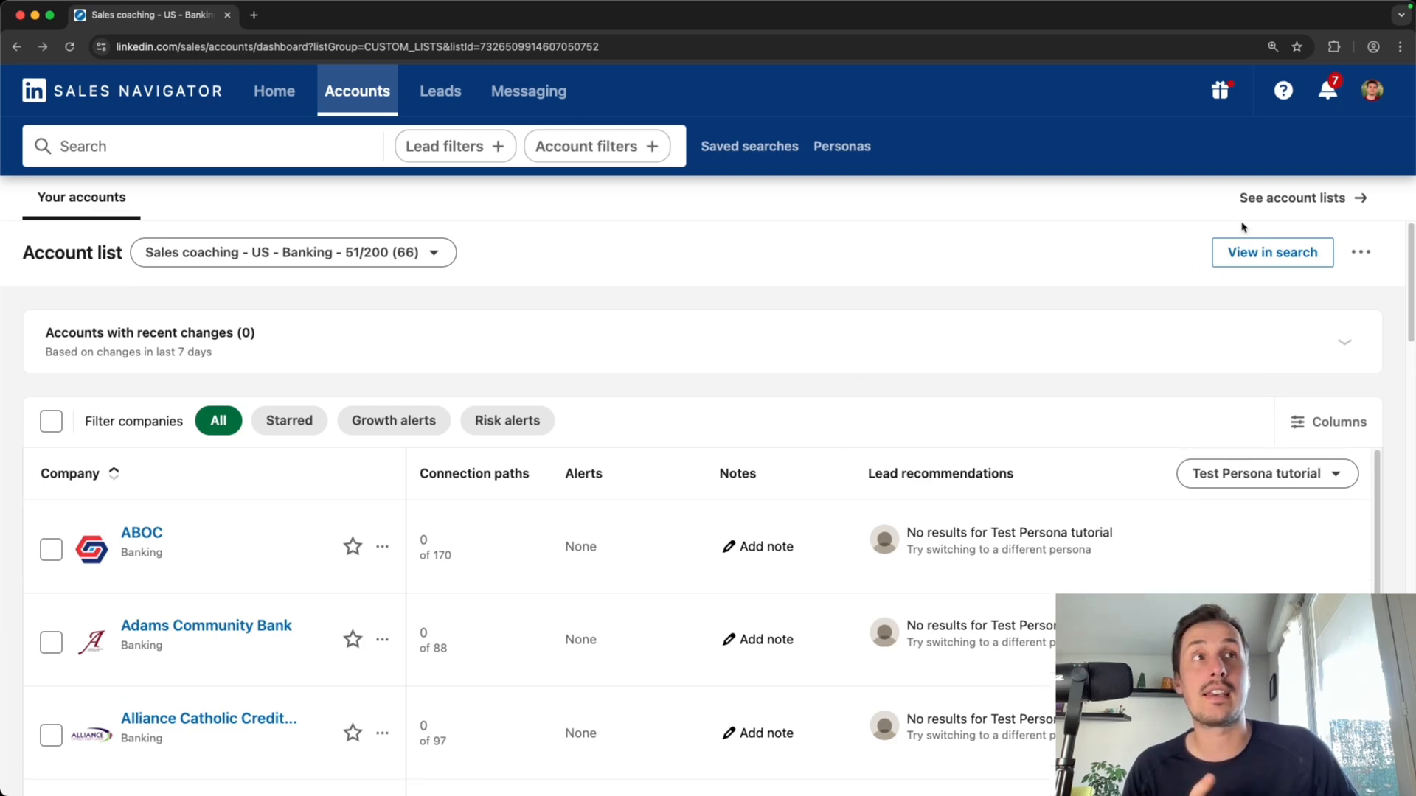
View the account list in search, then remove its account list filter
click(1272, 252)
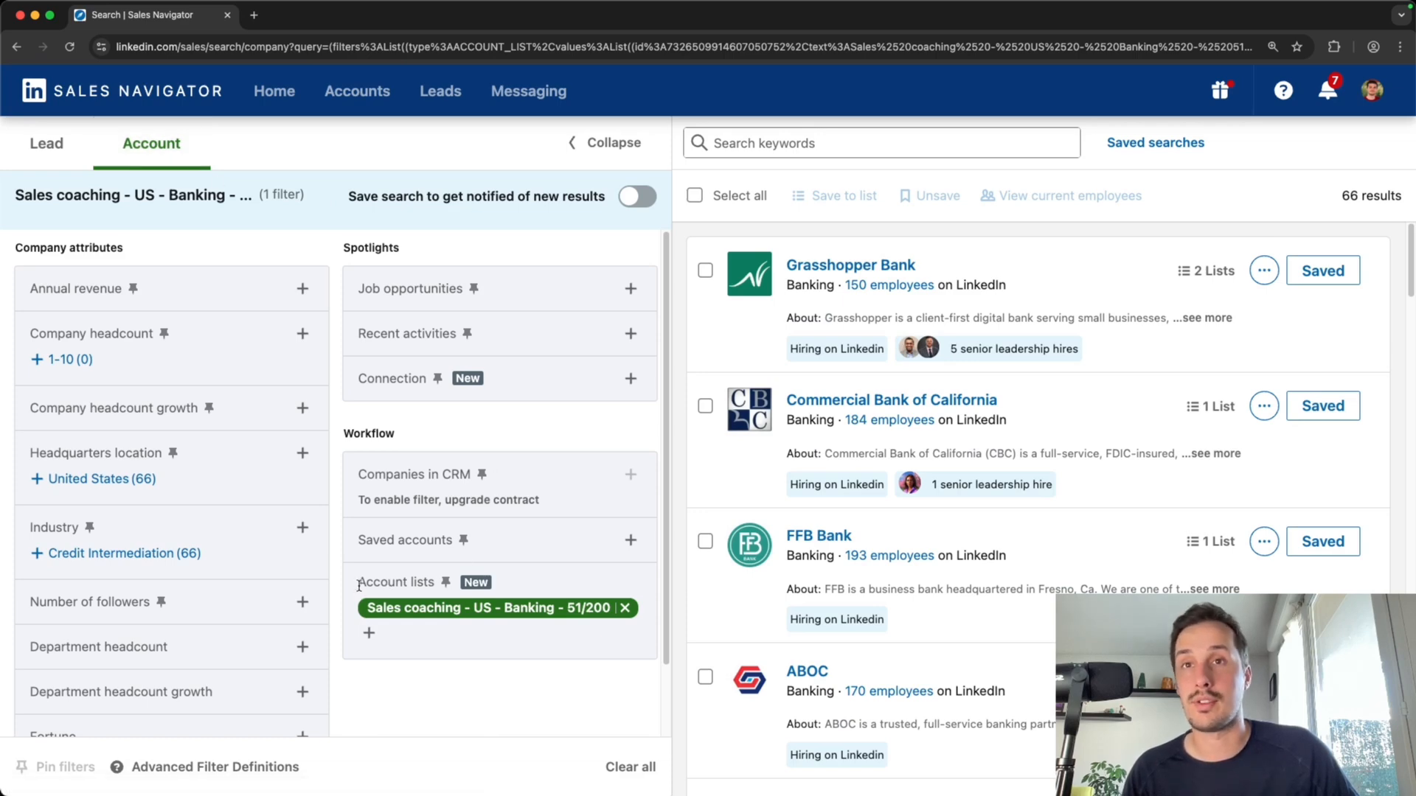
drag(359, 584, 440, 593)
click(448, 689)
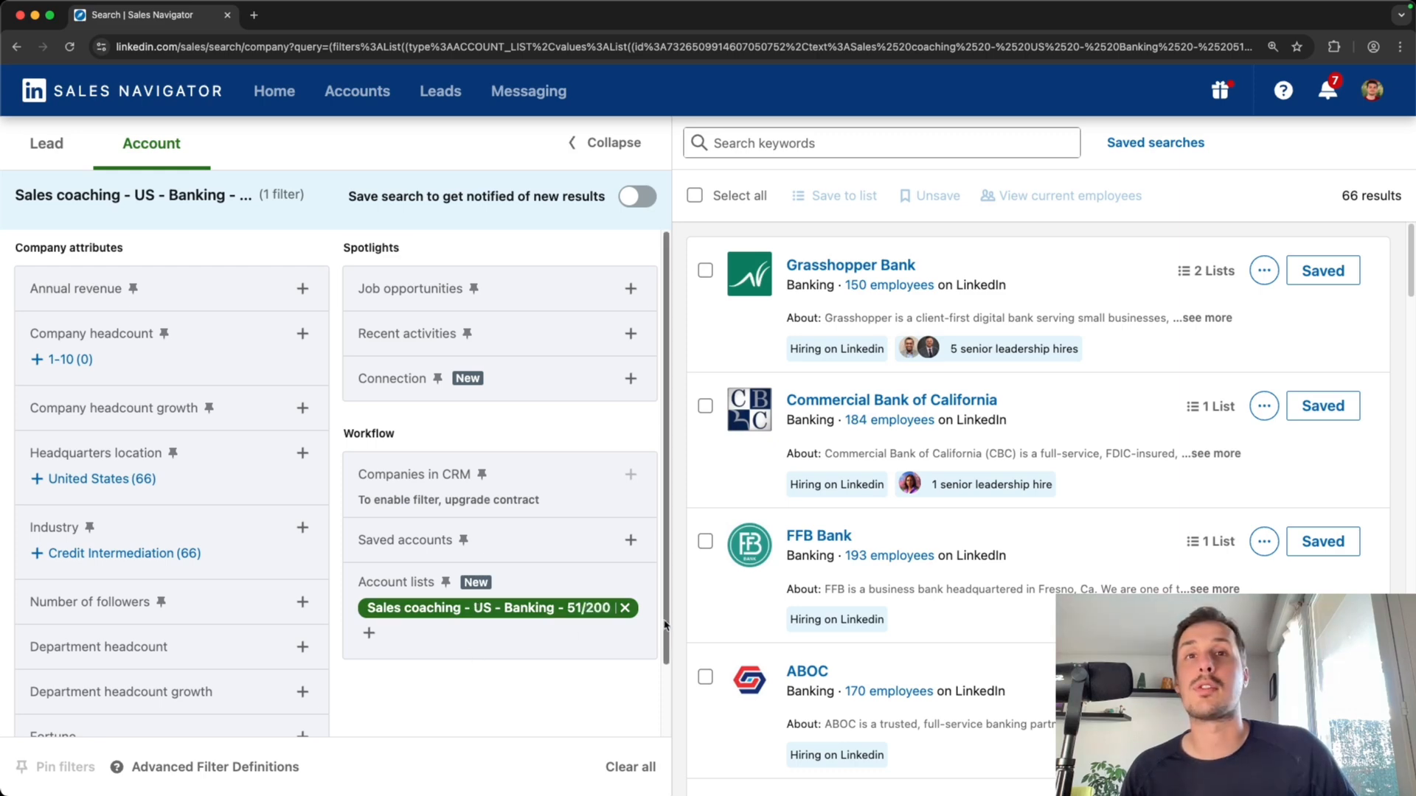
click(624, 608)
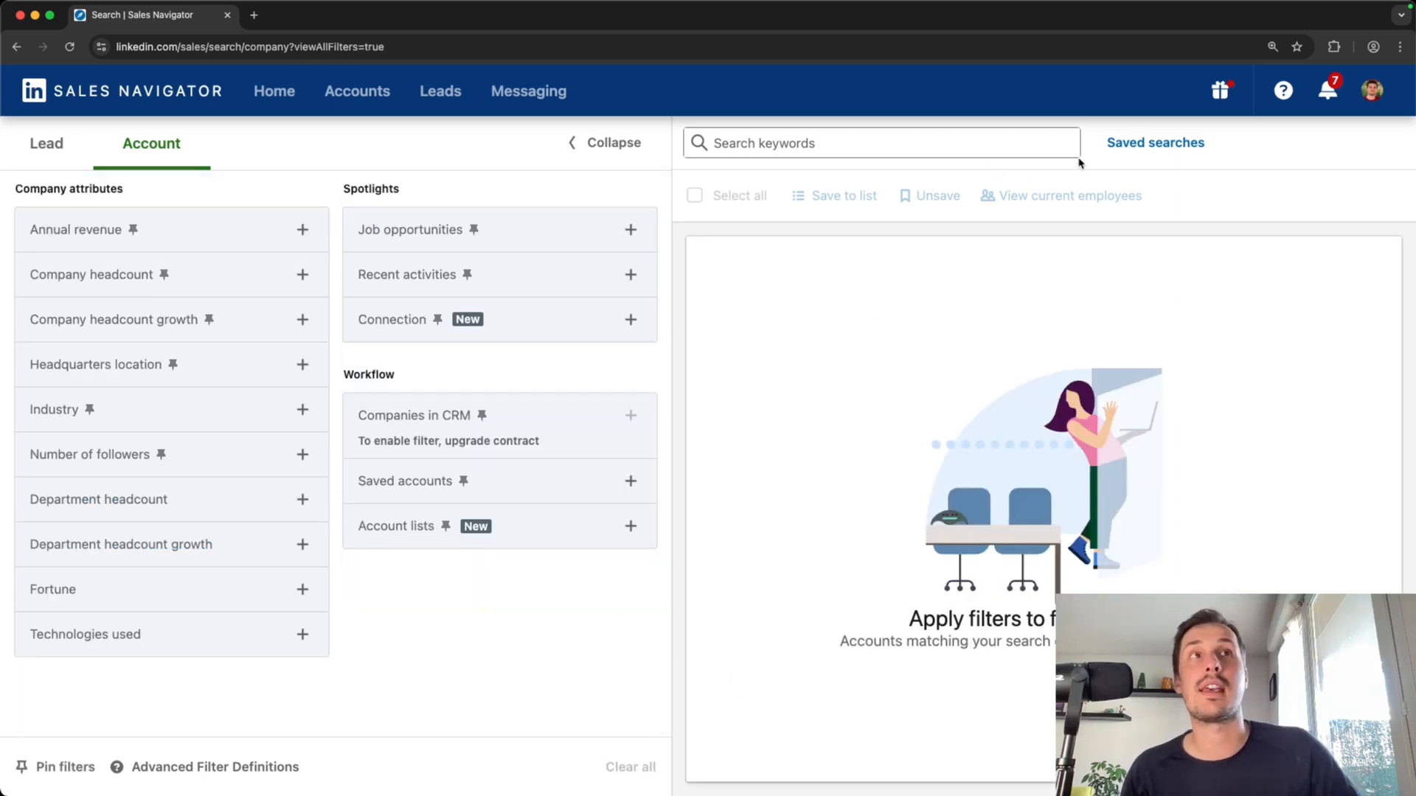
Open the Tutorial create account list saved search, expand its filters and inspect the company headcount options
click(1144, 151)
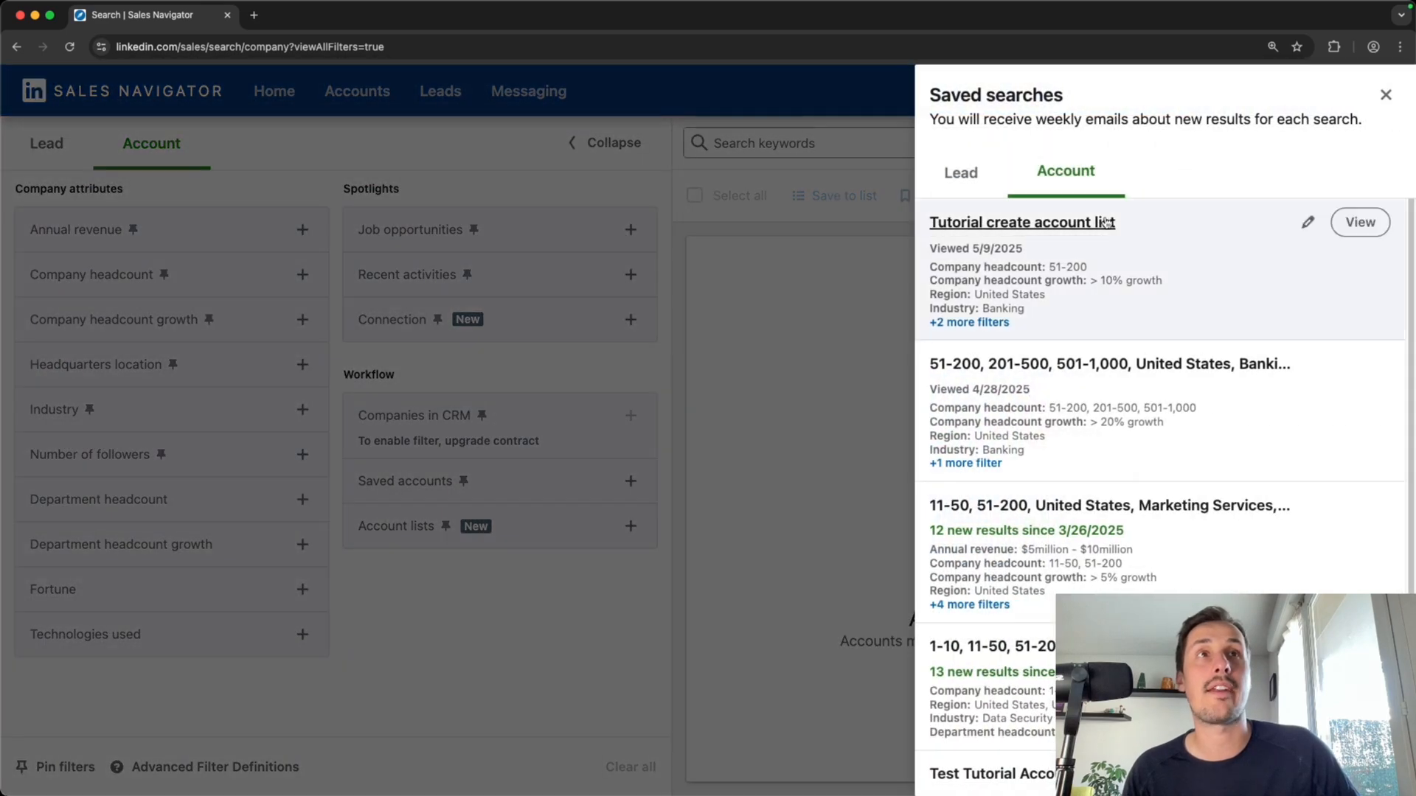
click(1030, 225)
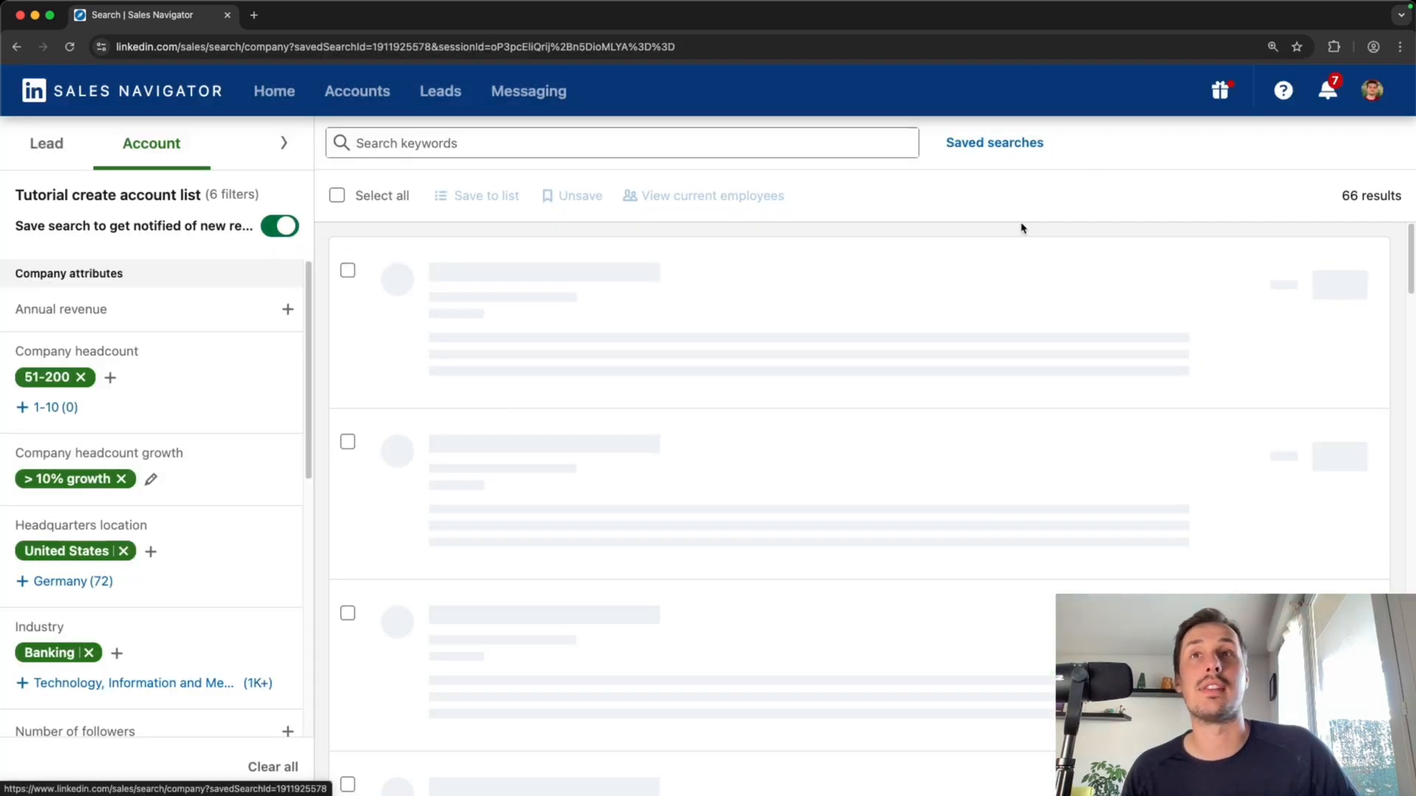
click(283, 143)
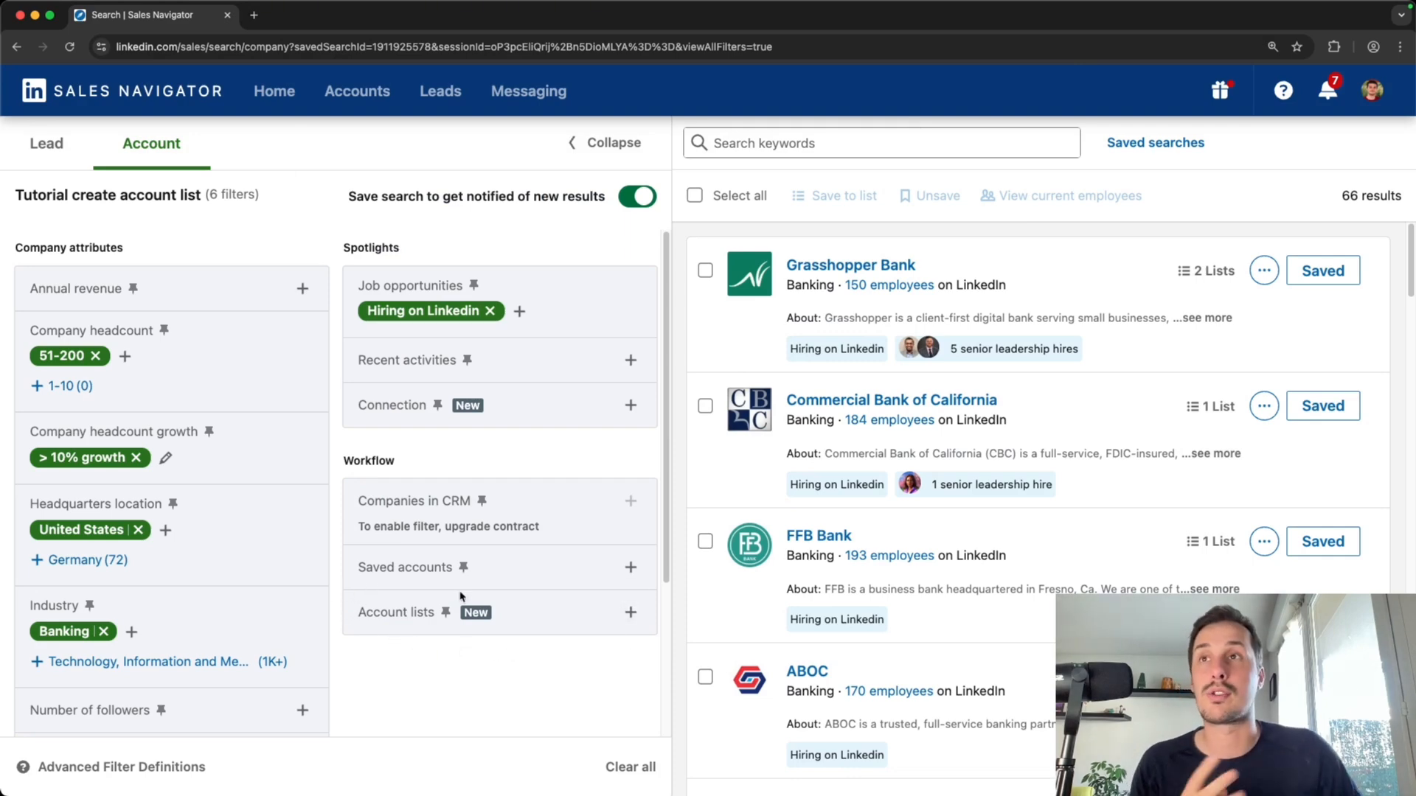
click(125, 359)
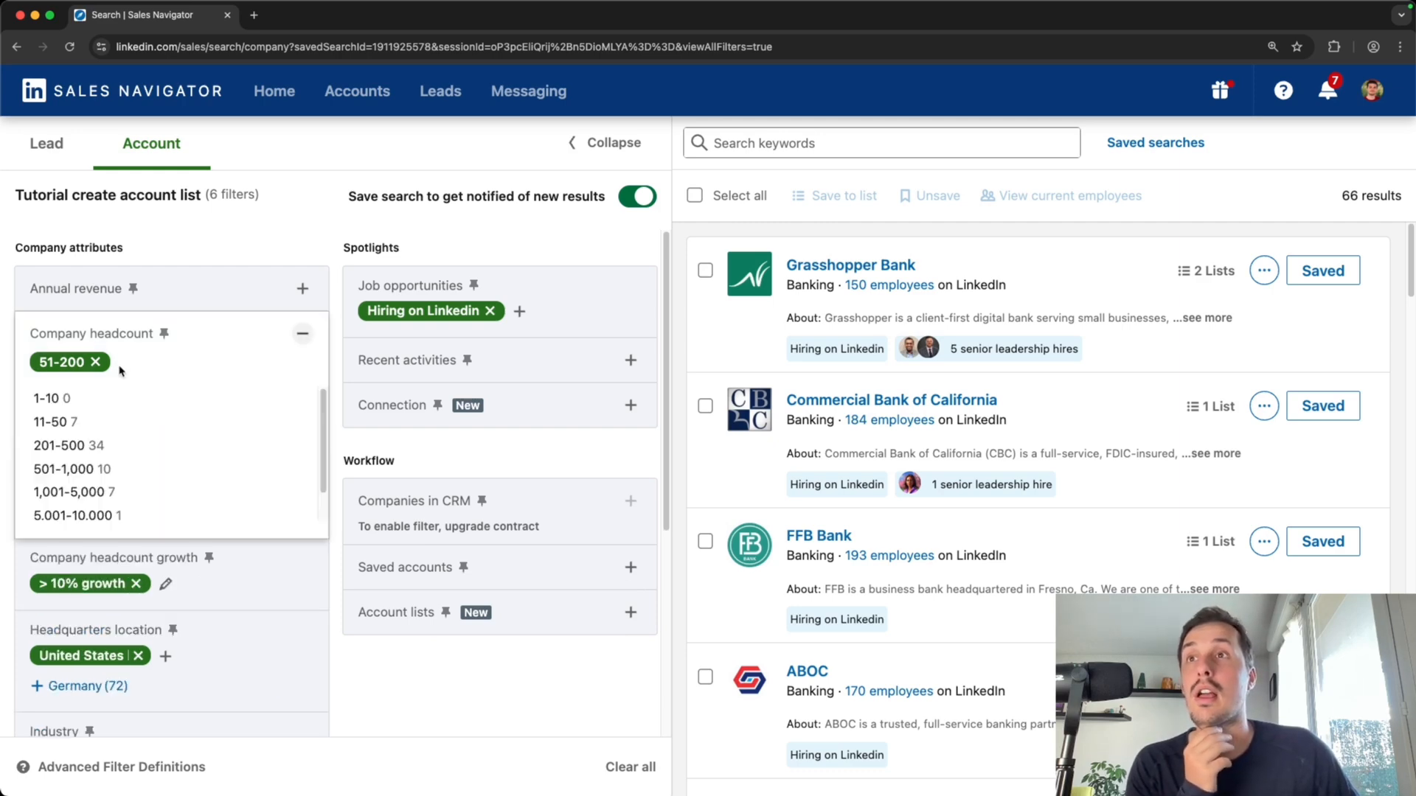
click(81, 446)
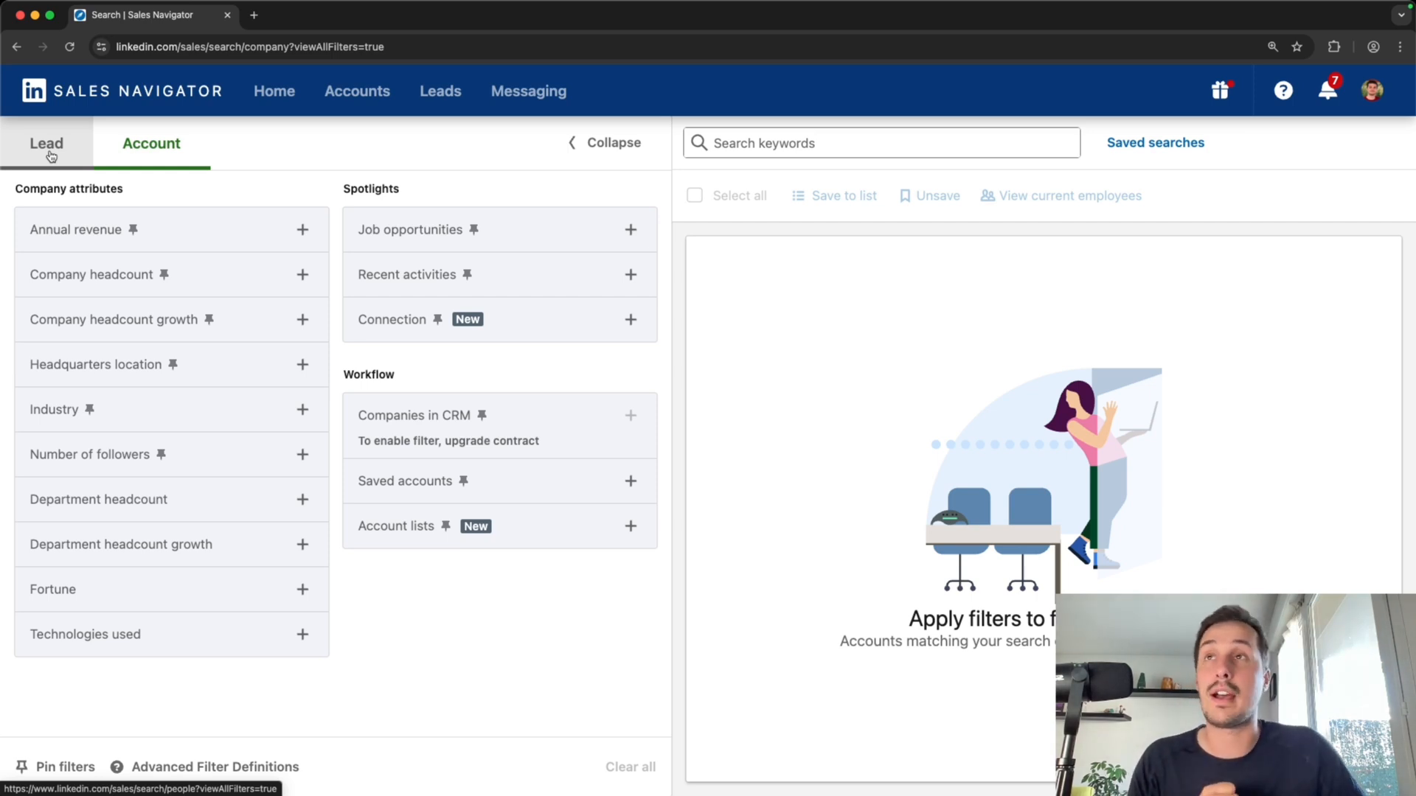
Start a lead search and include the Sales coaching - US - Banking - 51/200 account list as a filter
click(68, 143)
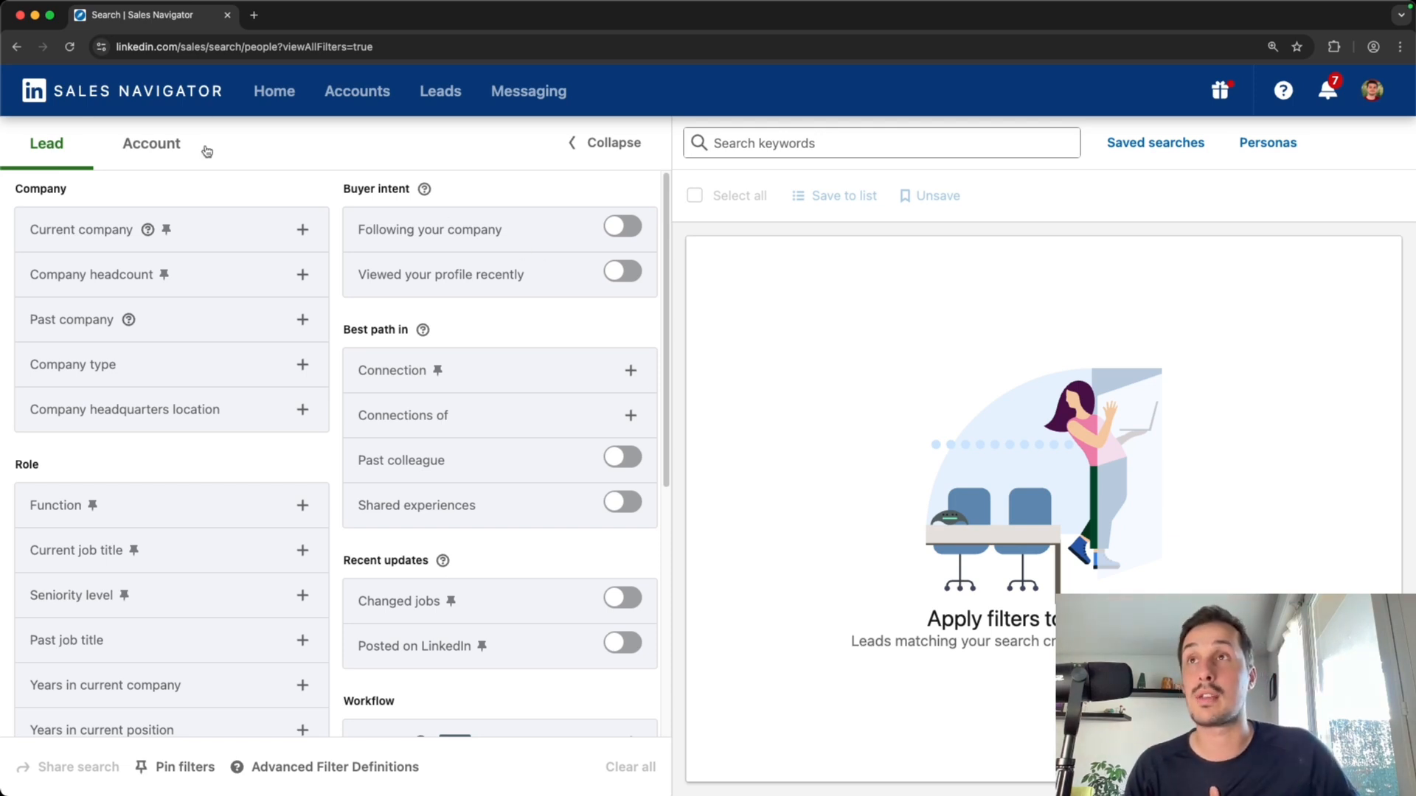
scroll(162, 480, down, 2)
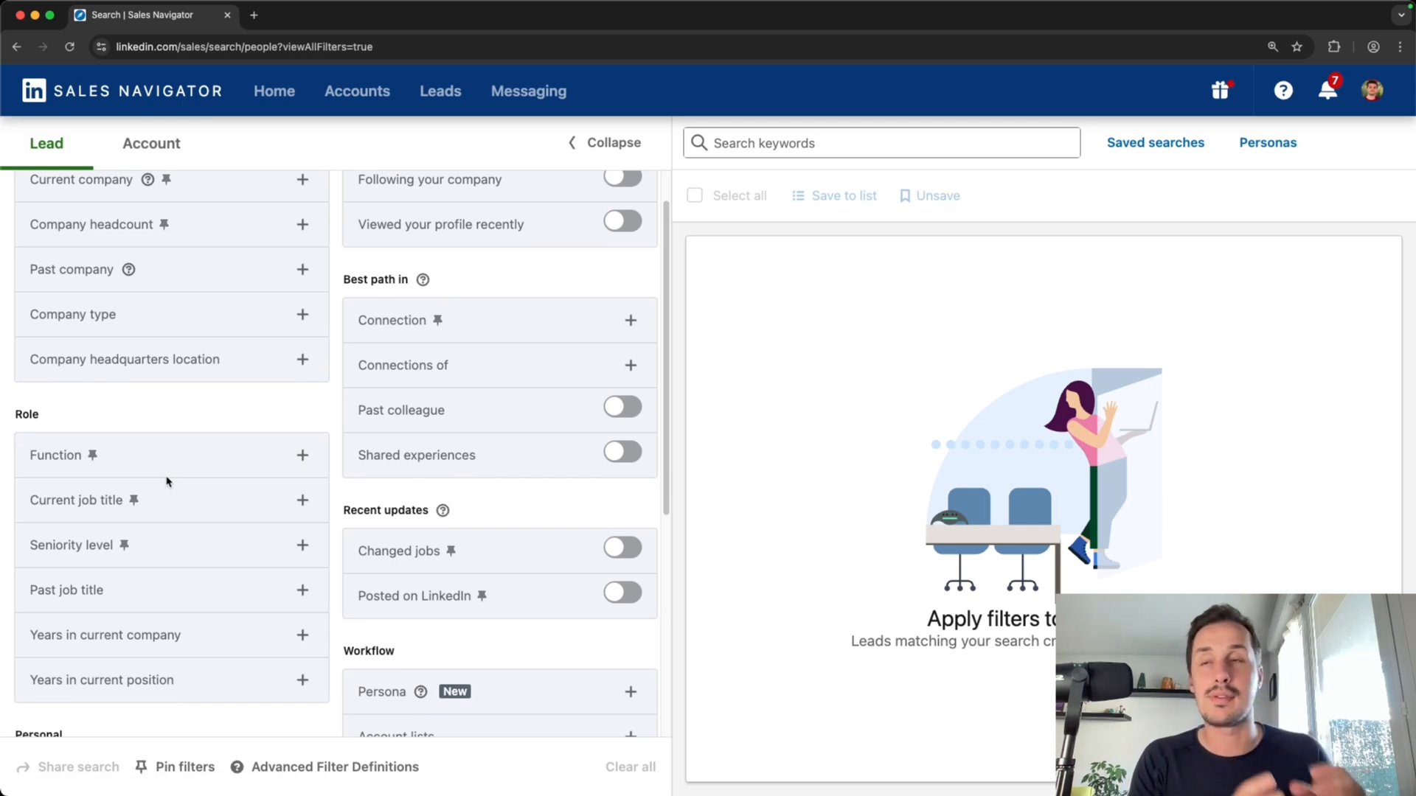
scroll(324, 383, up, 2)
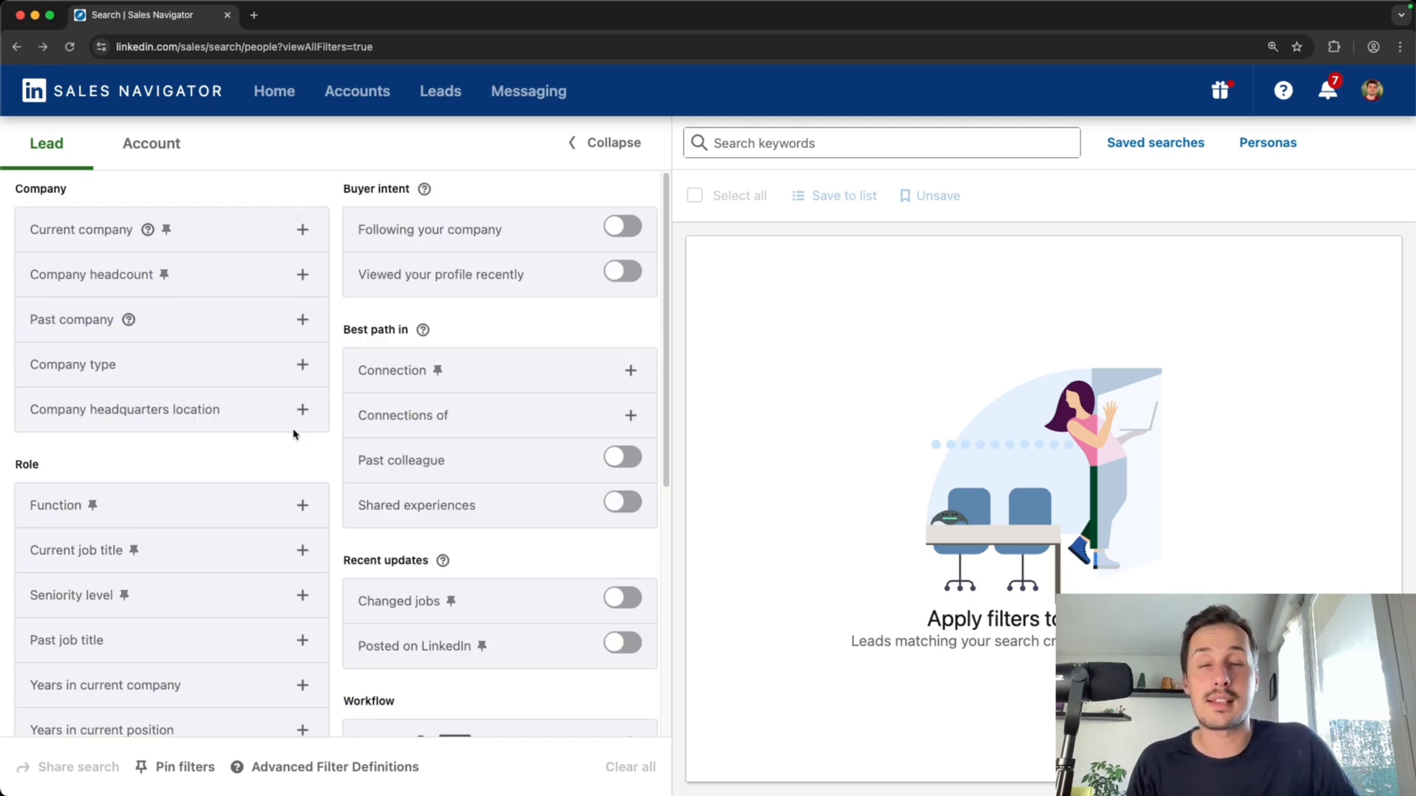
scroll(299, 427, down, 4)
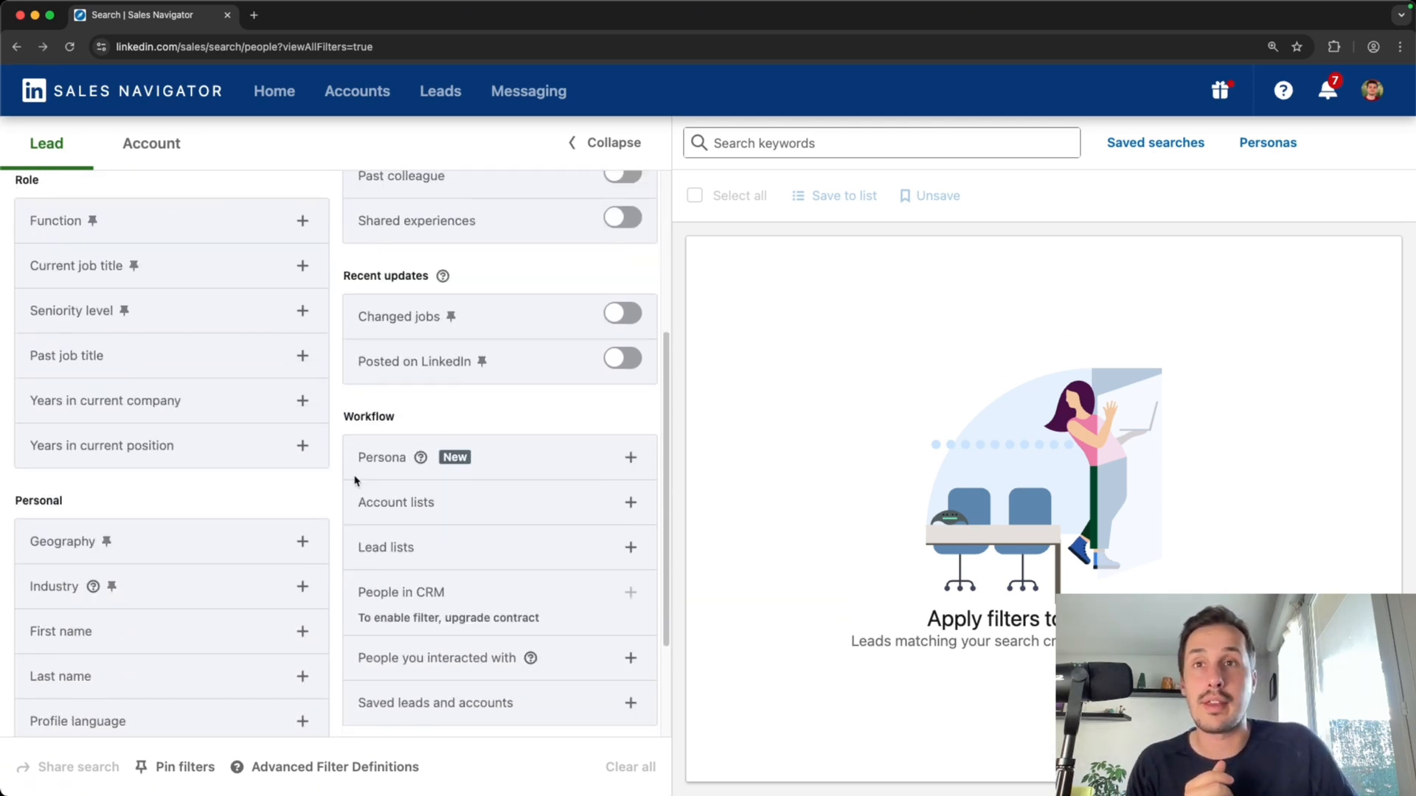
click(410, 508)
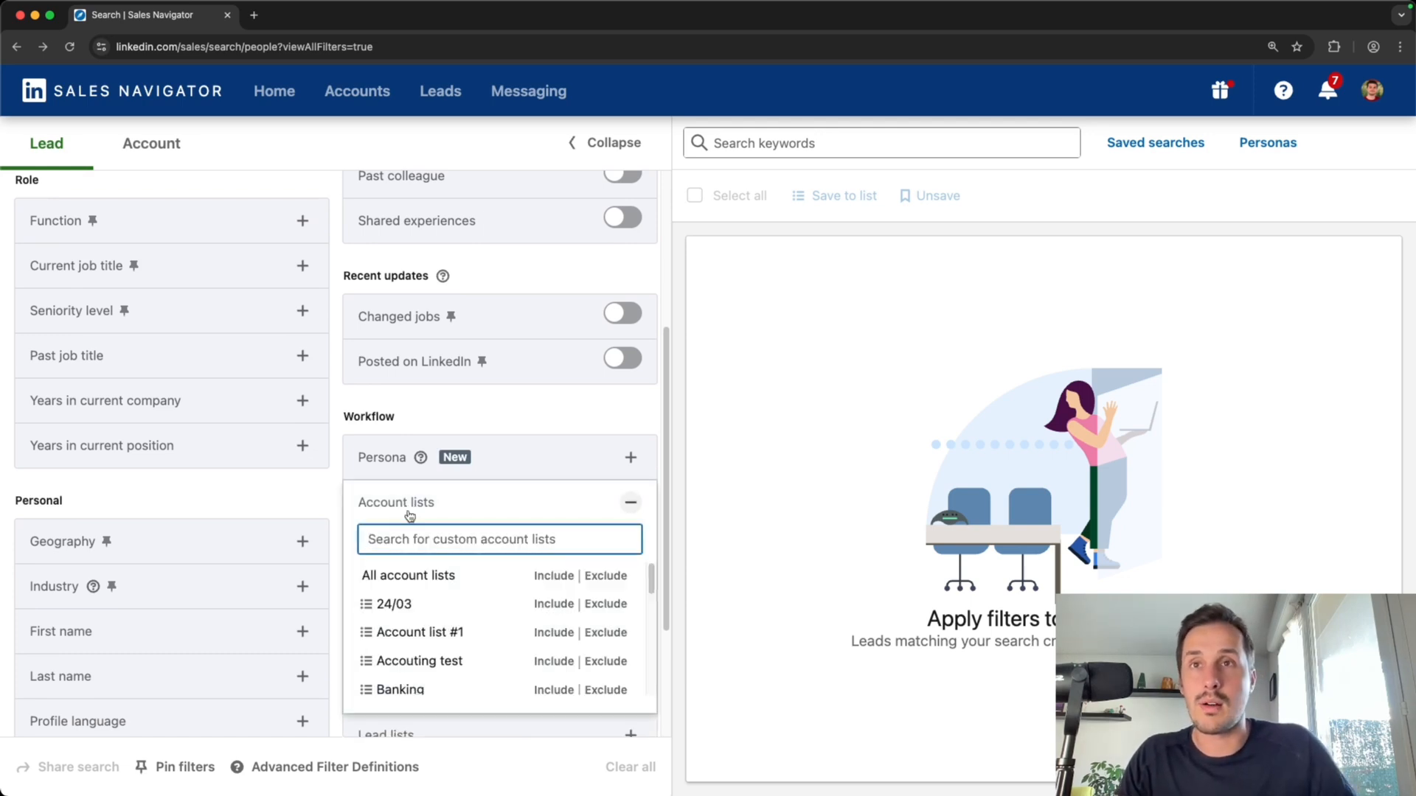
text(sal)
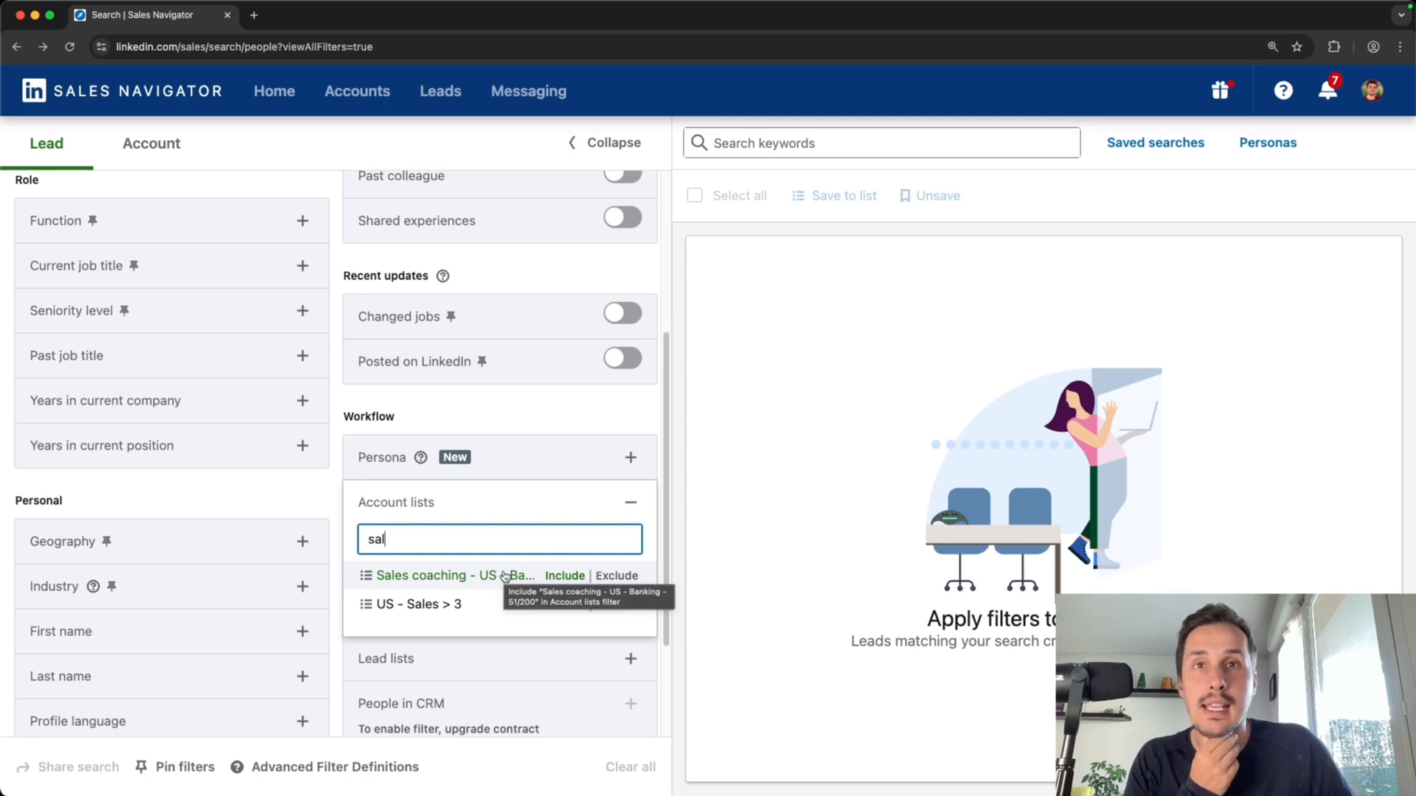
click(563, 576)
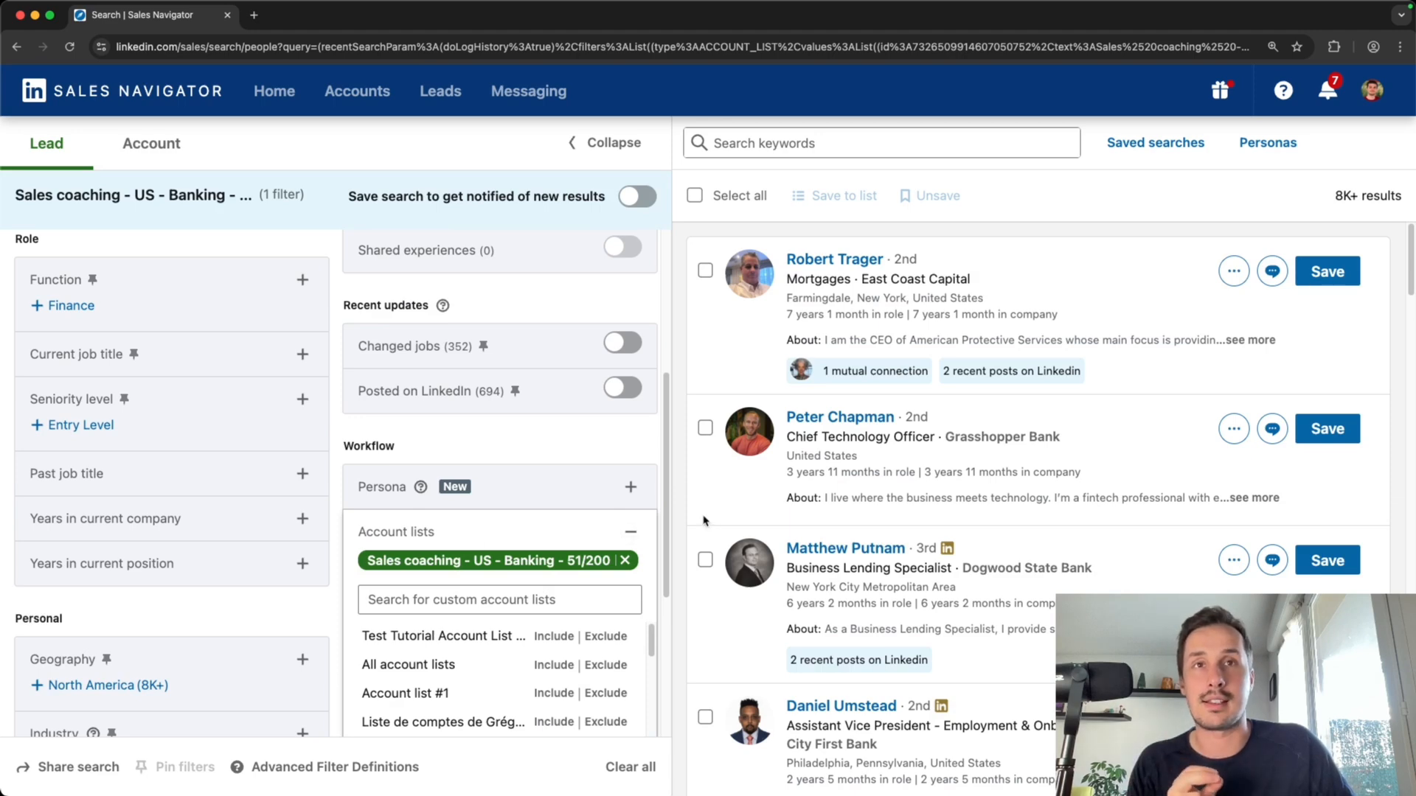
click(676, 524)
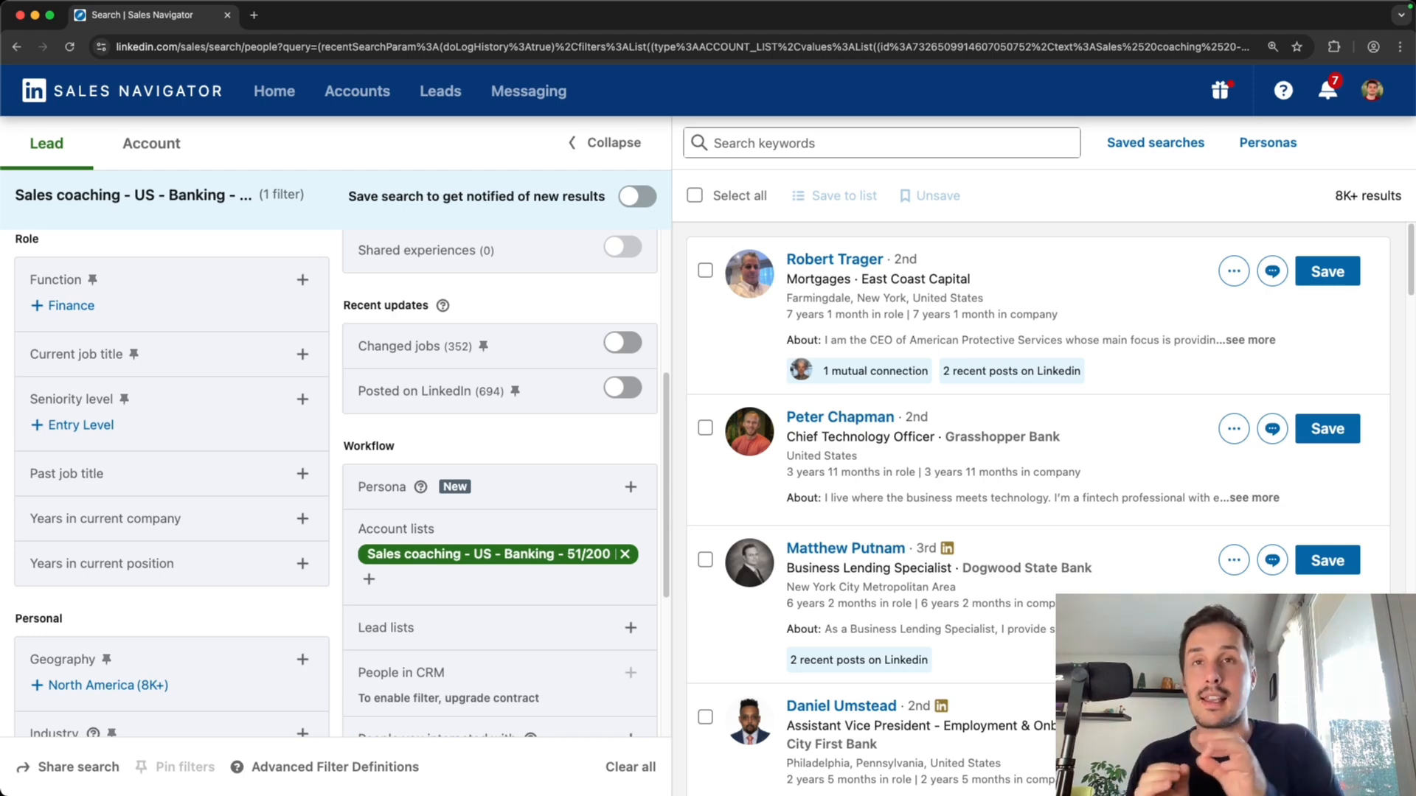
Add a current job title filter of "Head of sales" OR "Sales Director" OR "Sales Manager"
scroll(1298, 177, down, 1)
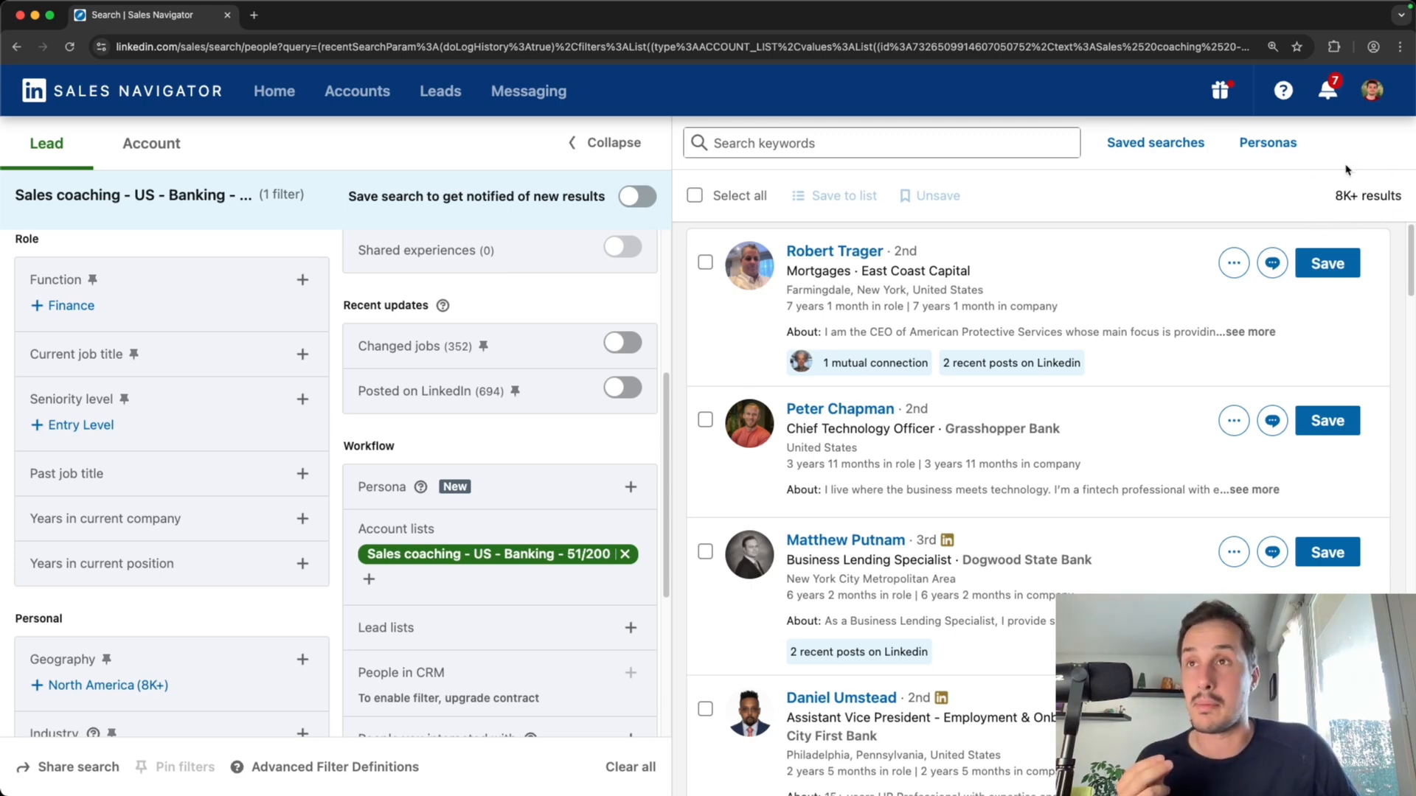
scroll(230, 439, up, 3)
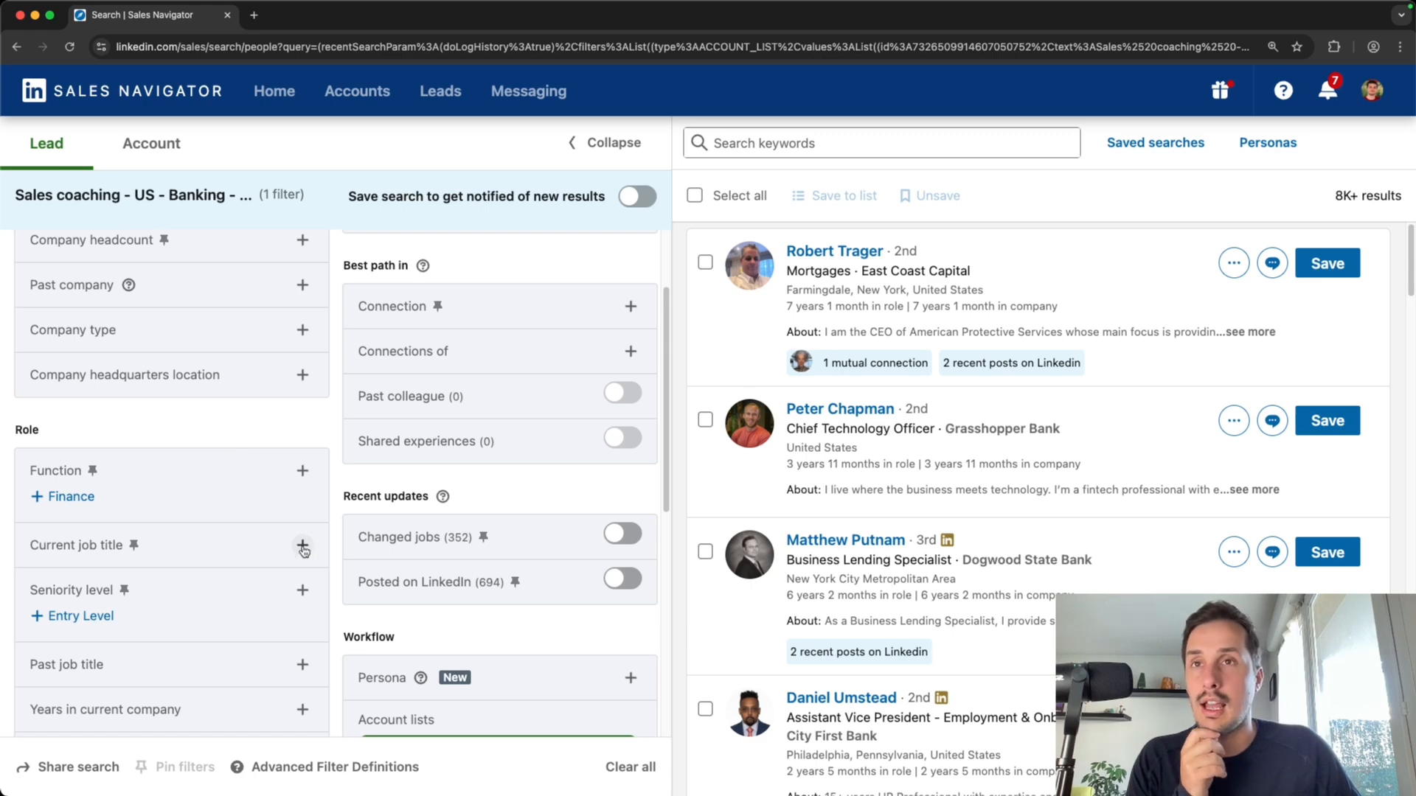
click(302, 546)
text(")
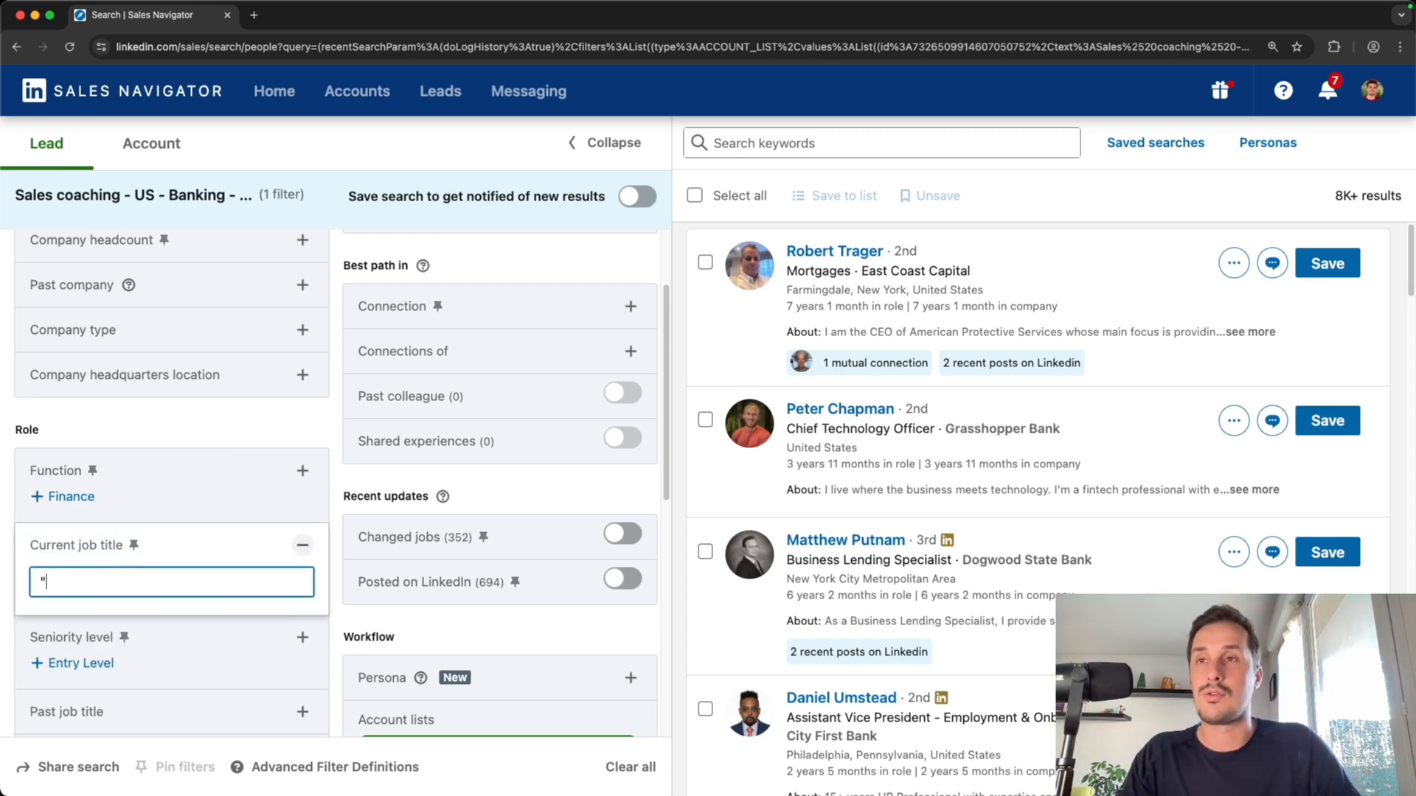
text(Head )
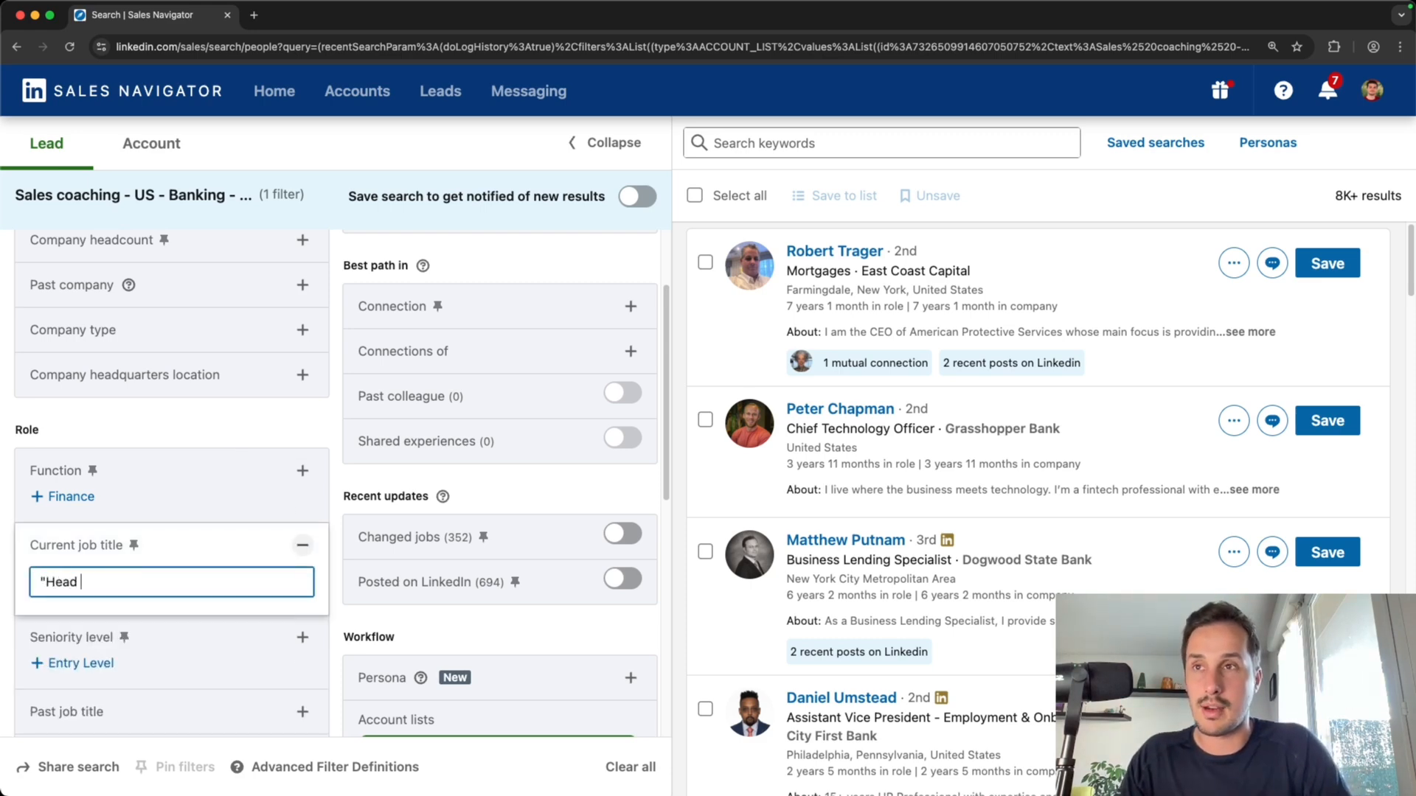
text(of sales" O)
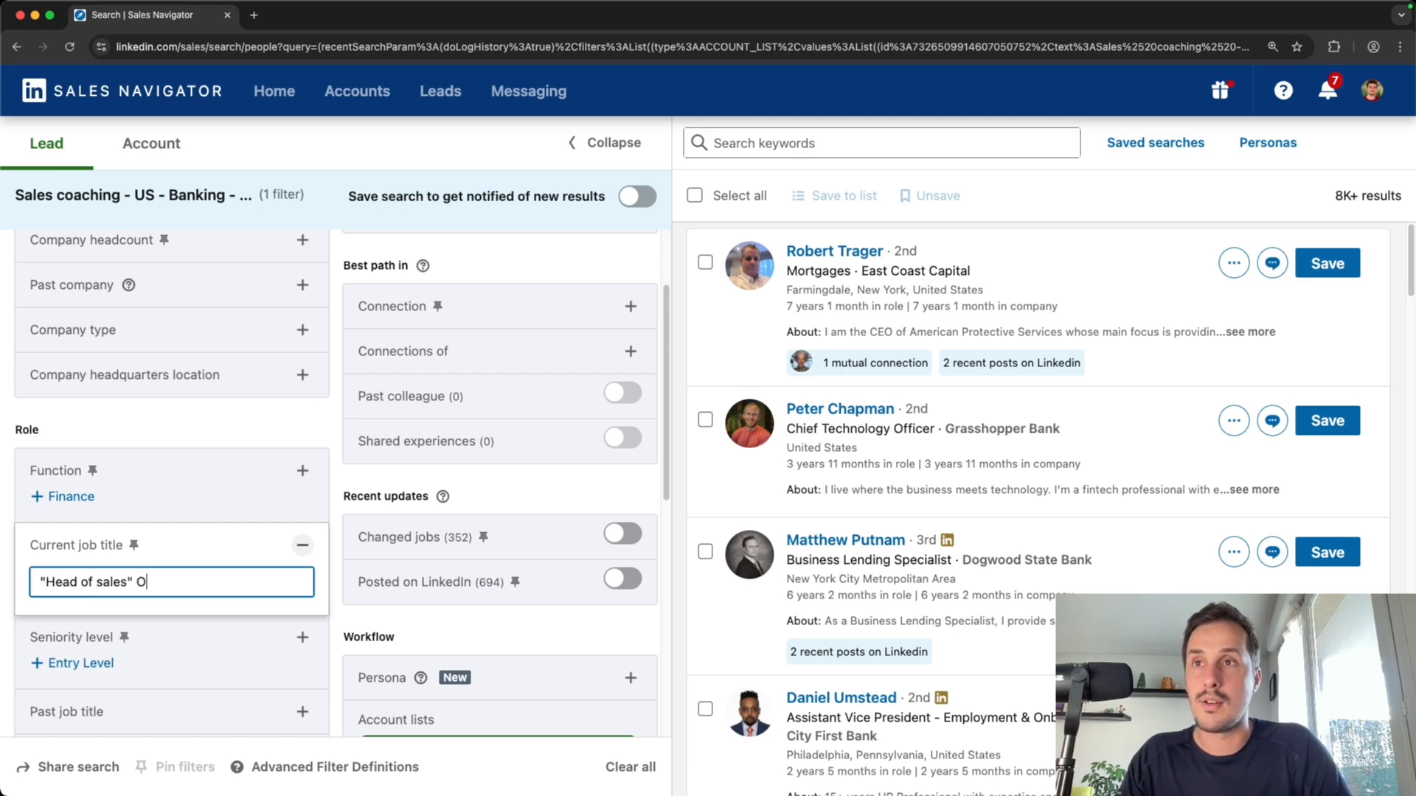
text(R "Sales )
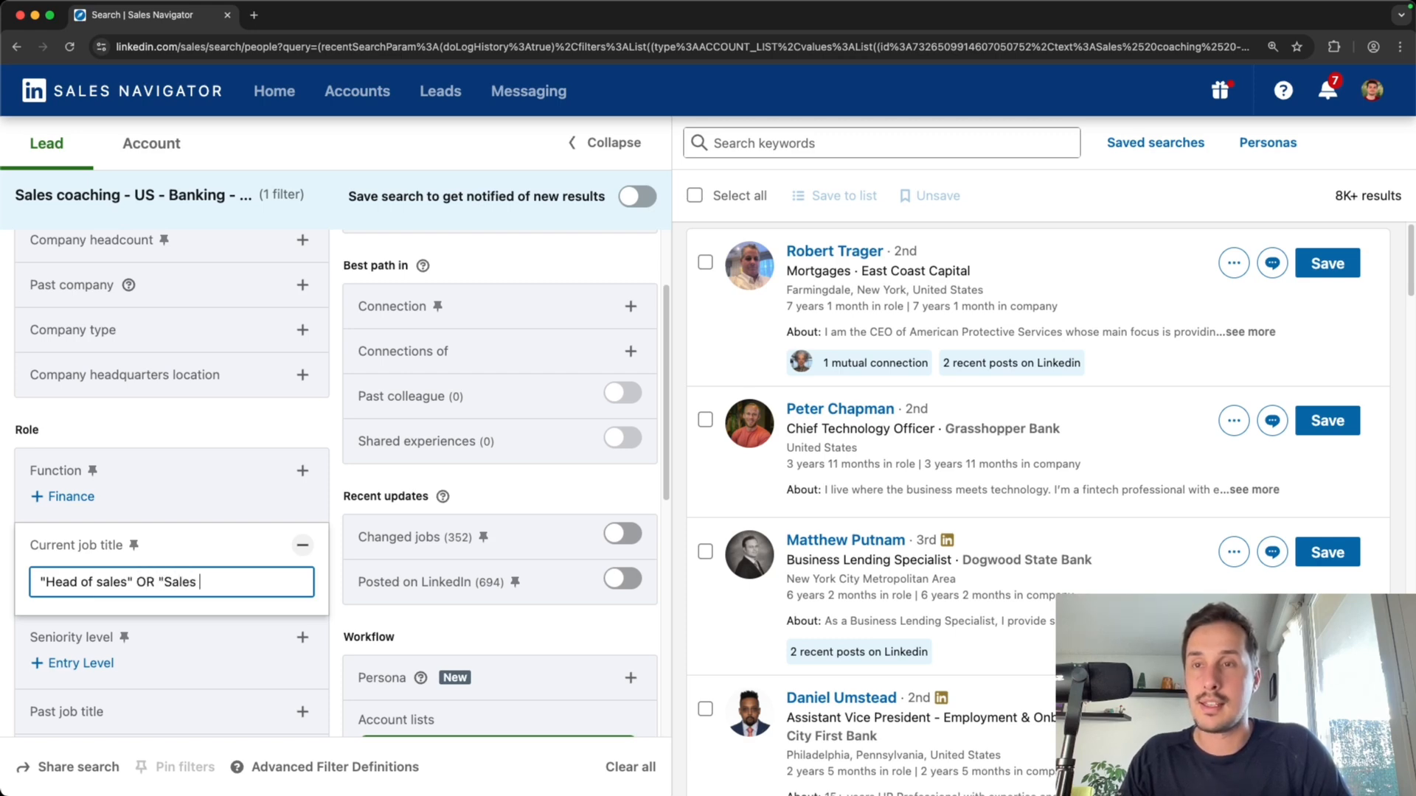
text(DIrector" )
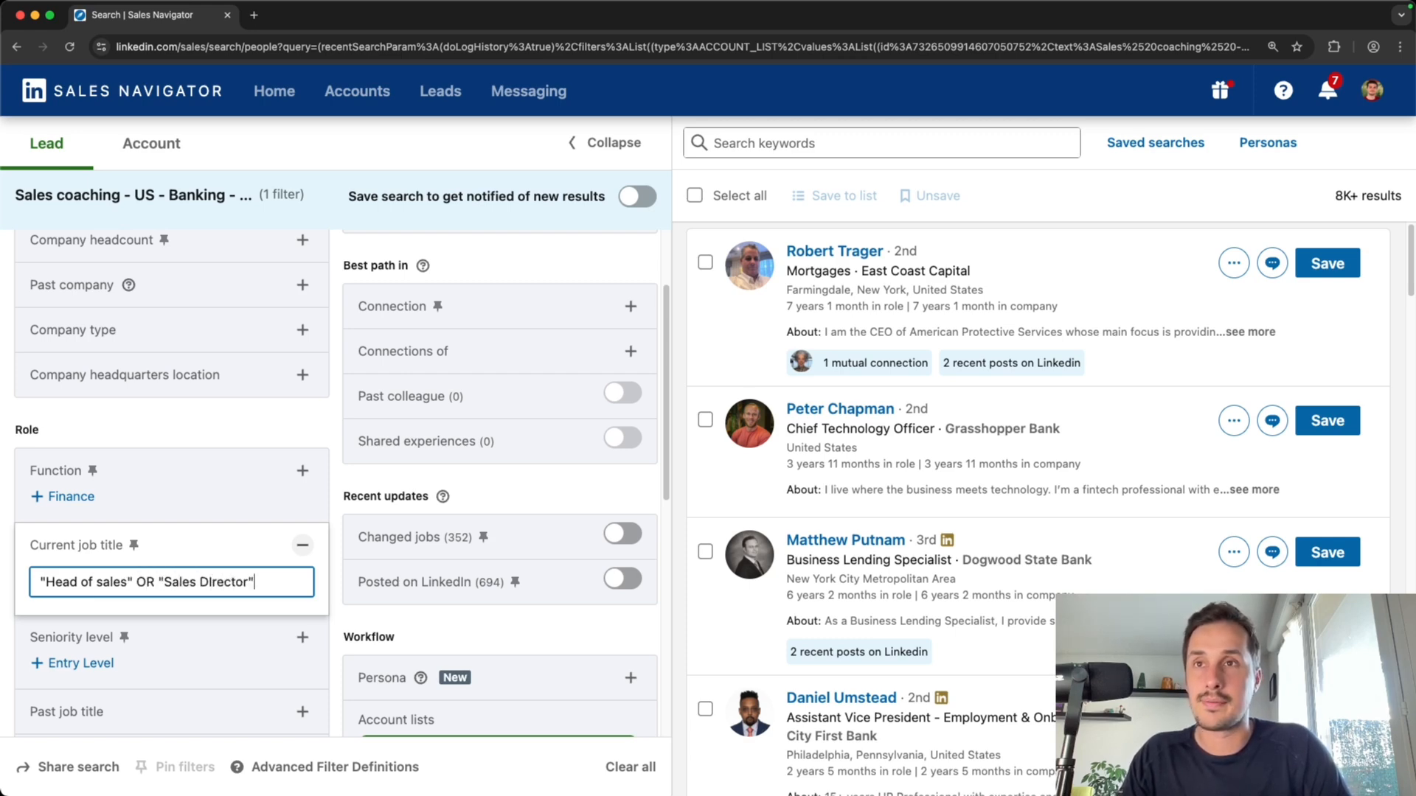
text(OR "Sales M)
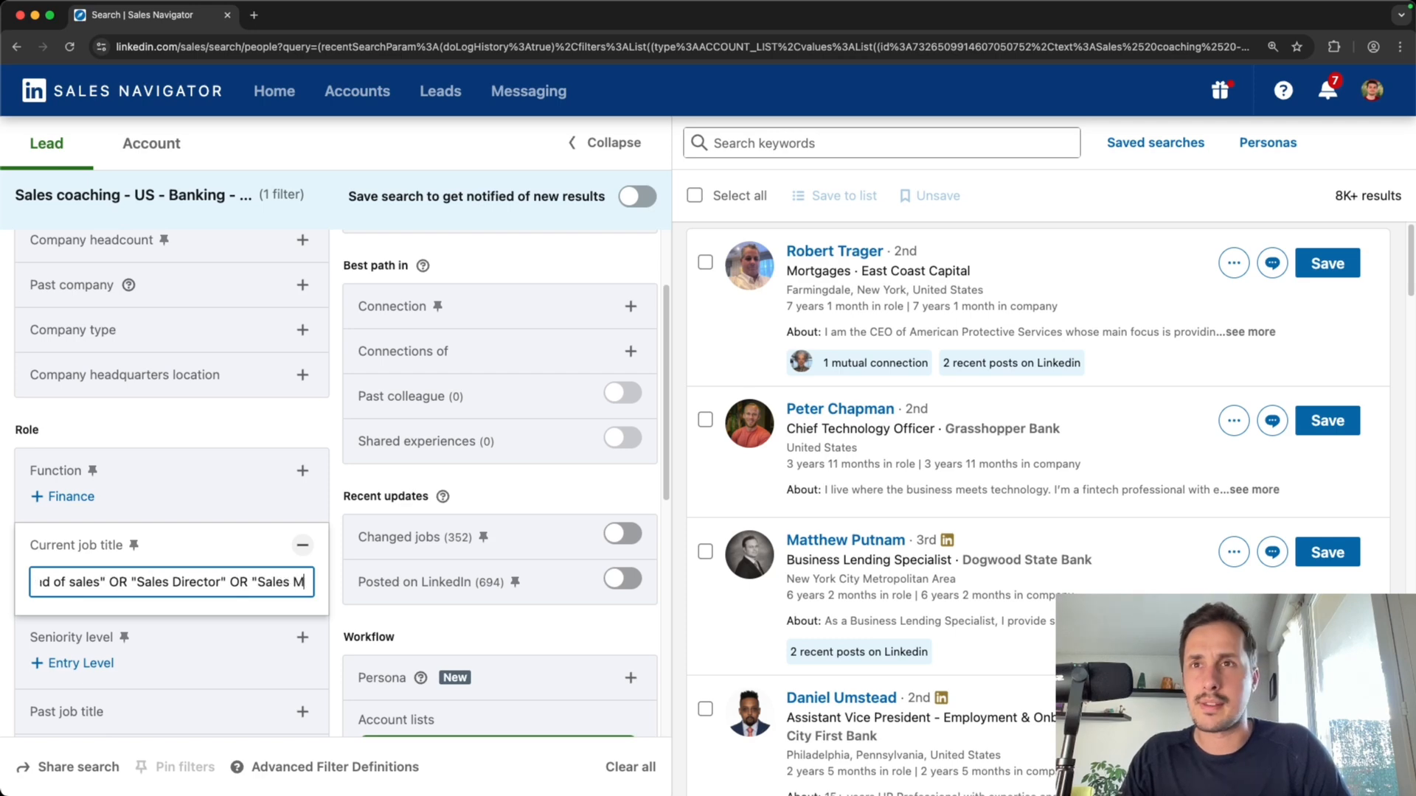
text(anager")
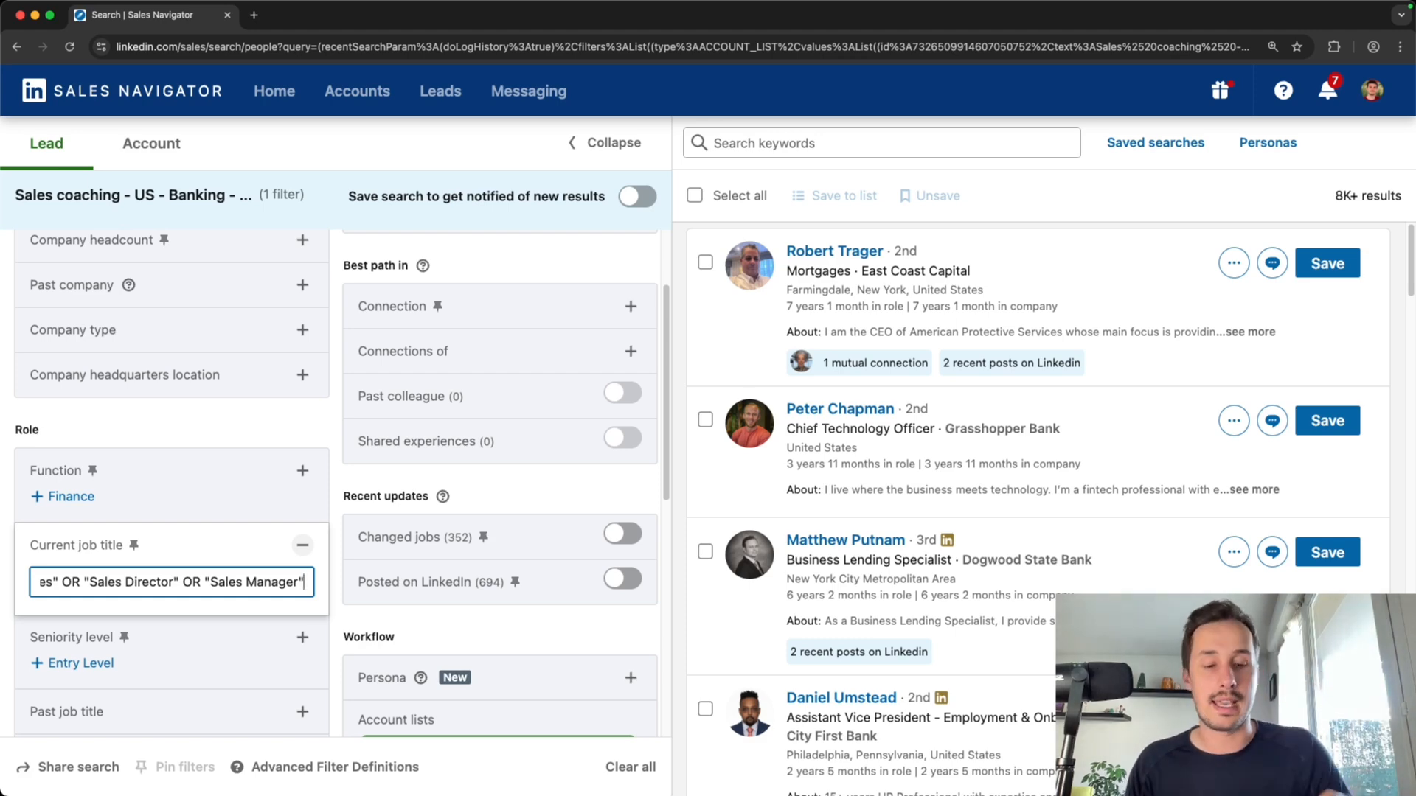
key(Return)
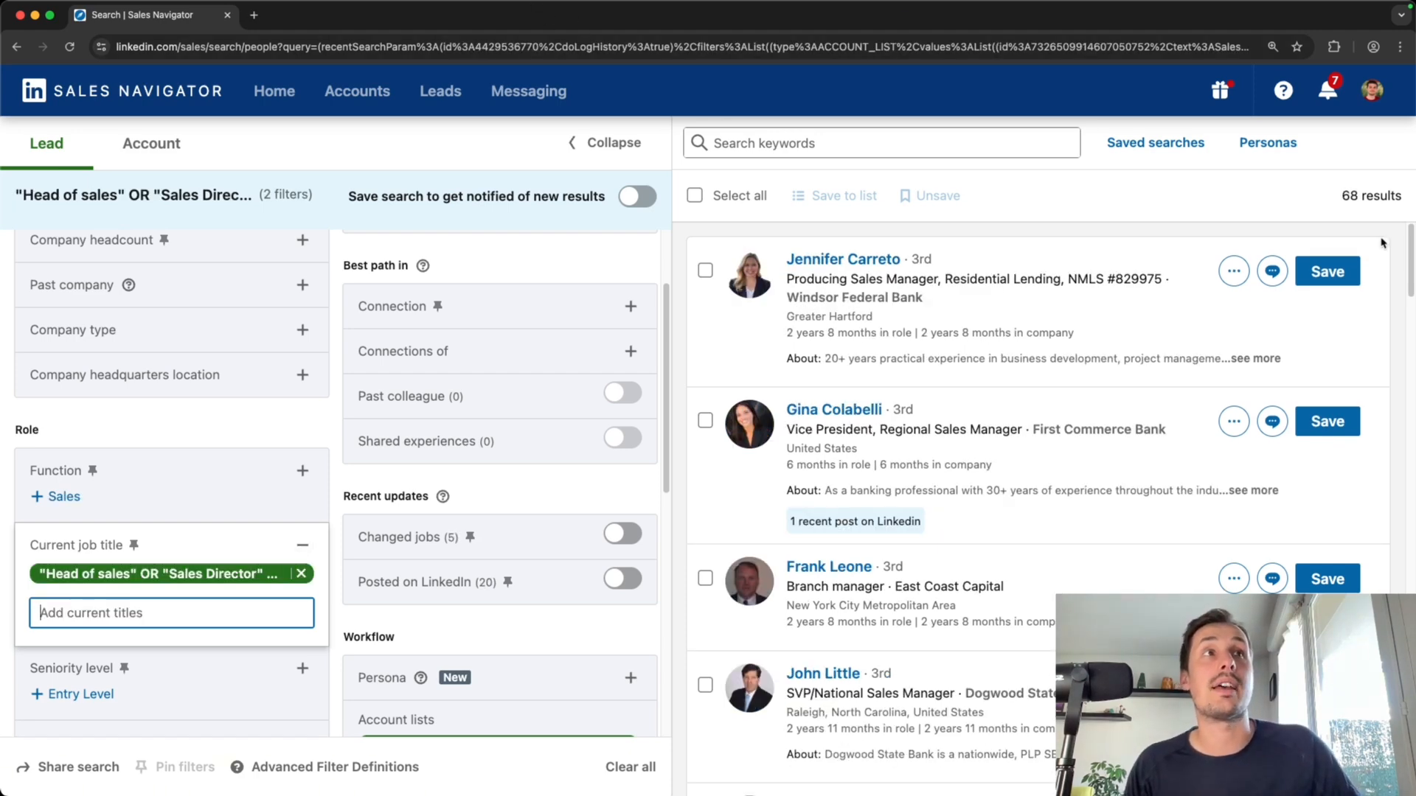
drag(1340, 196, 1363, 196)
click(1303, 202)
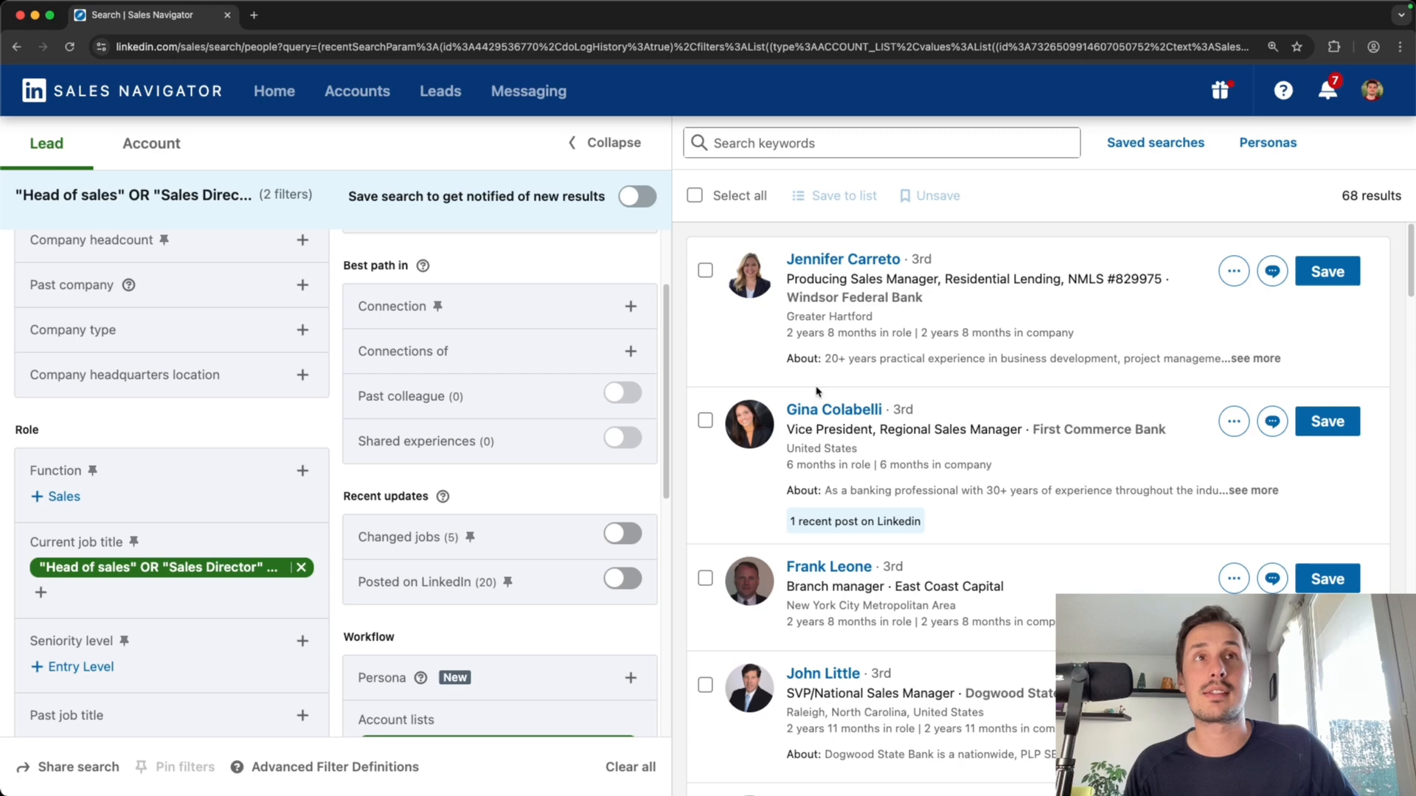
Scroll through the lead results and the applied filters to review the leads' job titles
scroll(951, 443, down, 3)
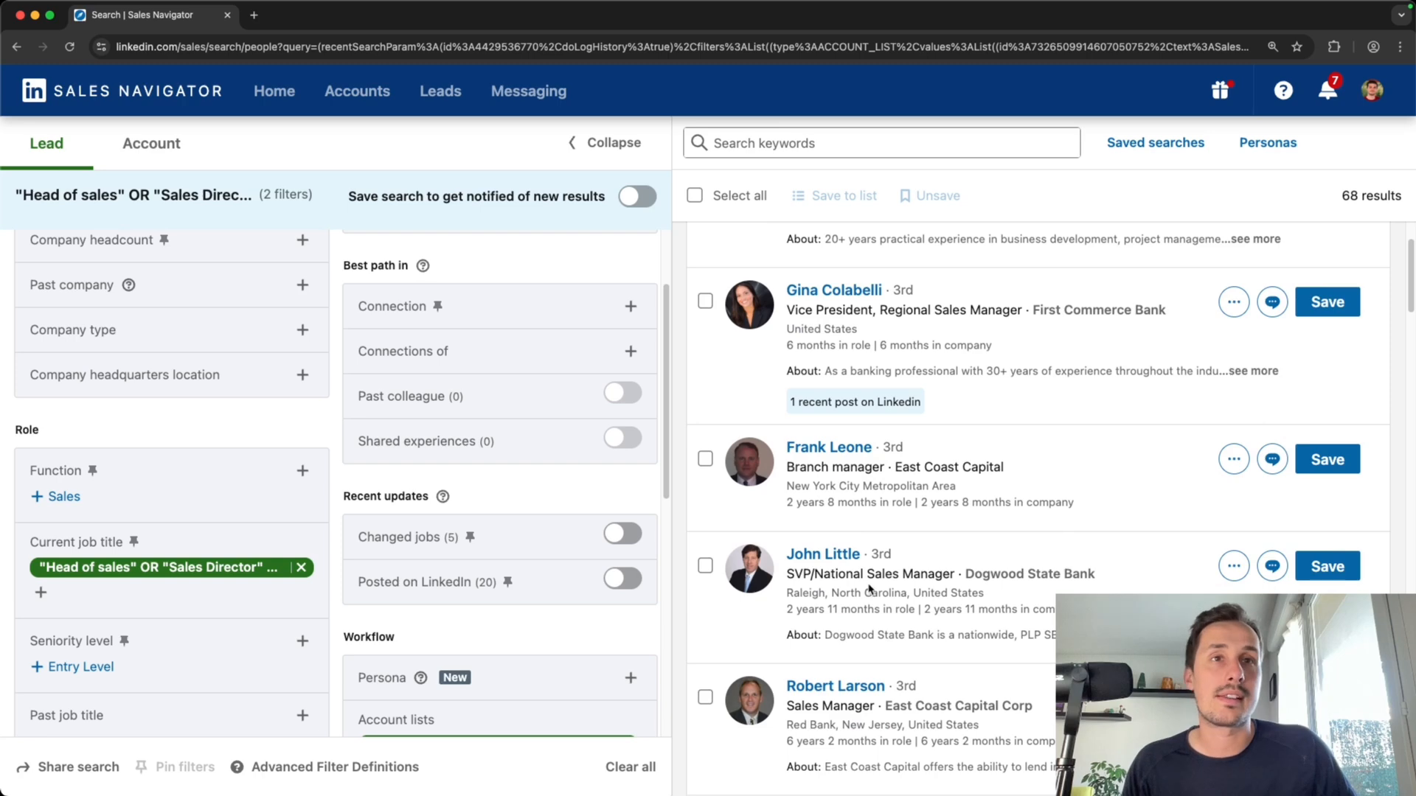
scroll(844, 627, down, 5)
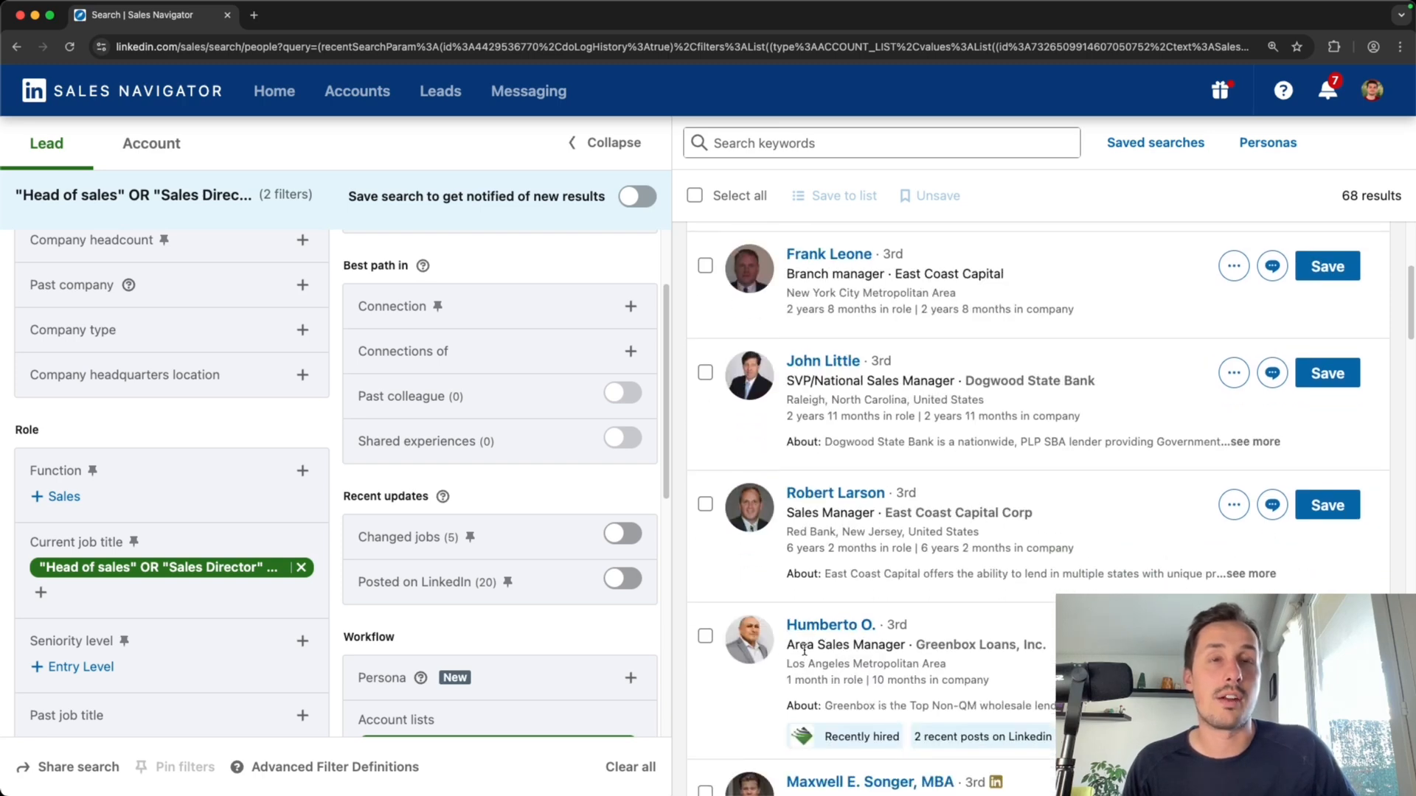
scroll(870, 561, down, 5)
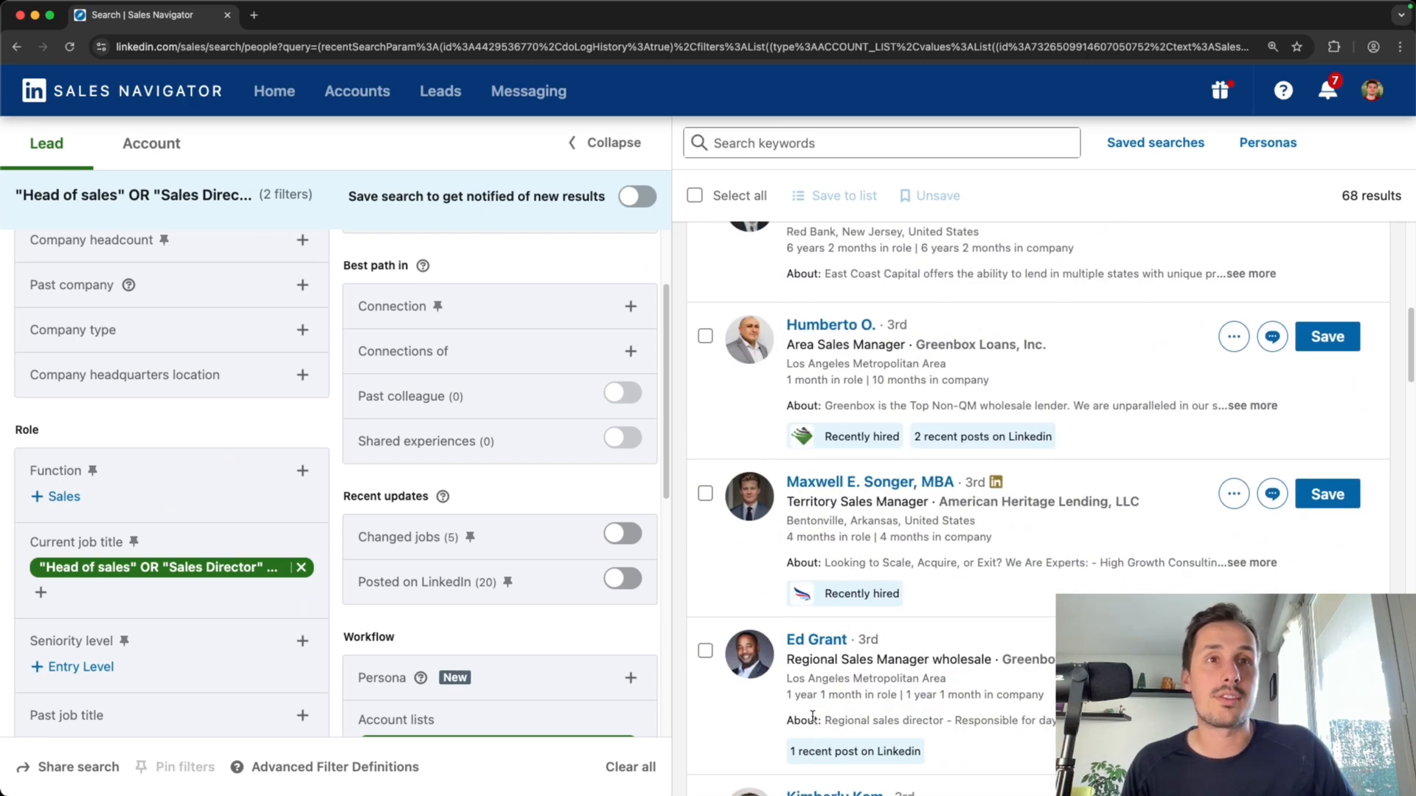
scroll(812, 723, up, 10)
scroll(812, 724, down, 10)
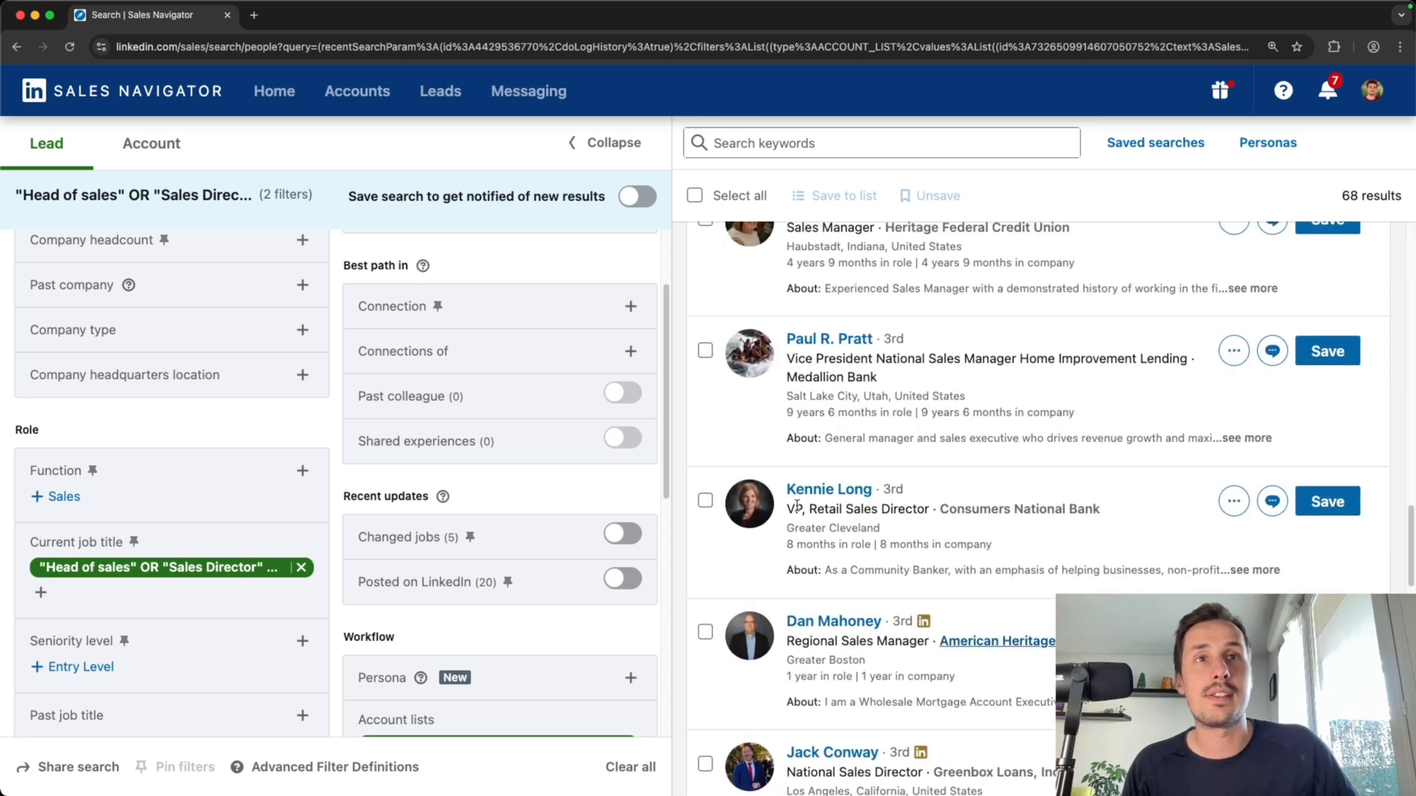
drag(786, 509, 918, 525)
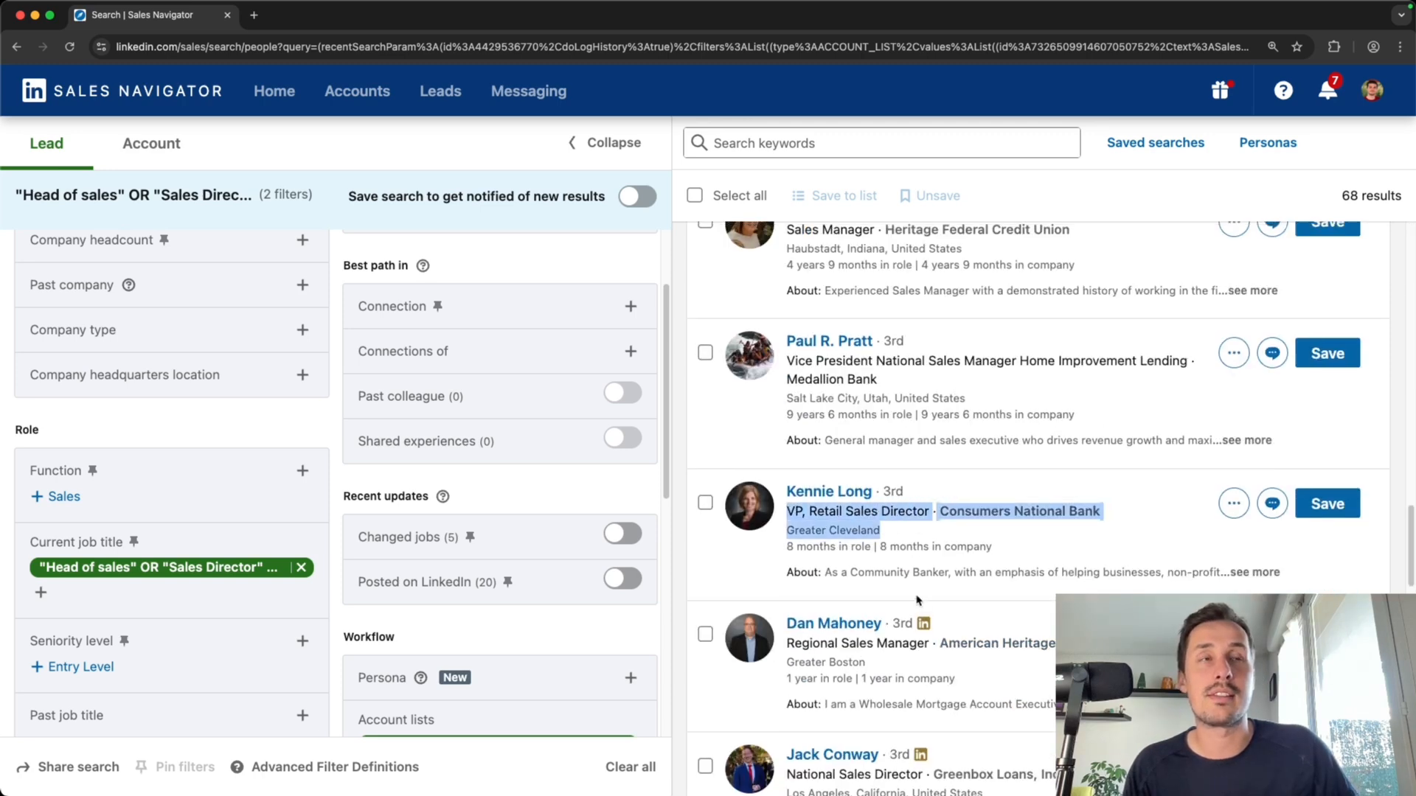
scroll(918, 590, up, 10)
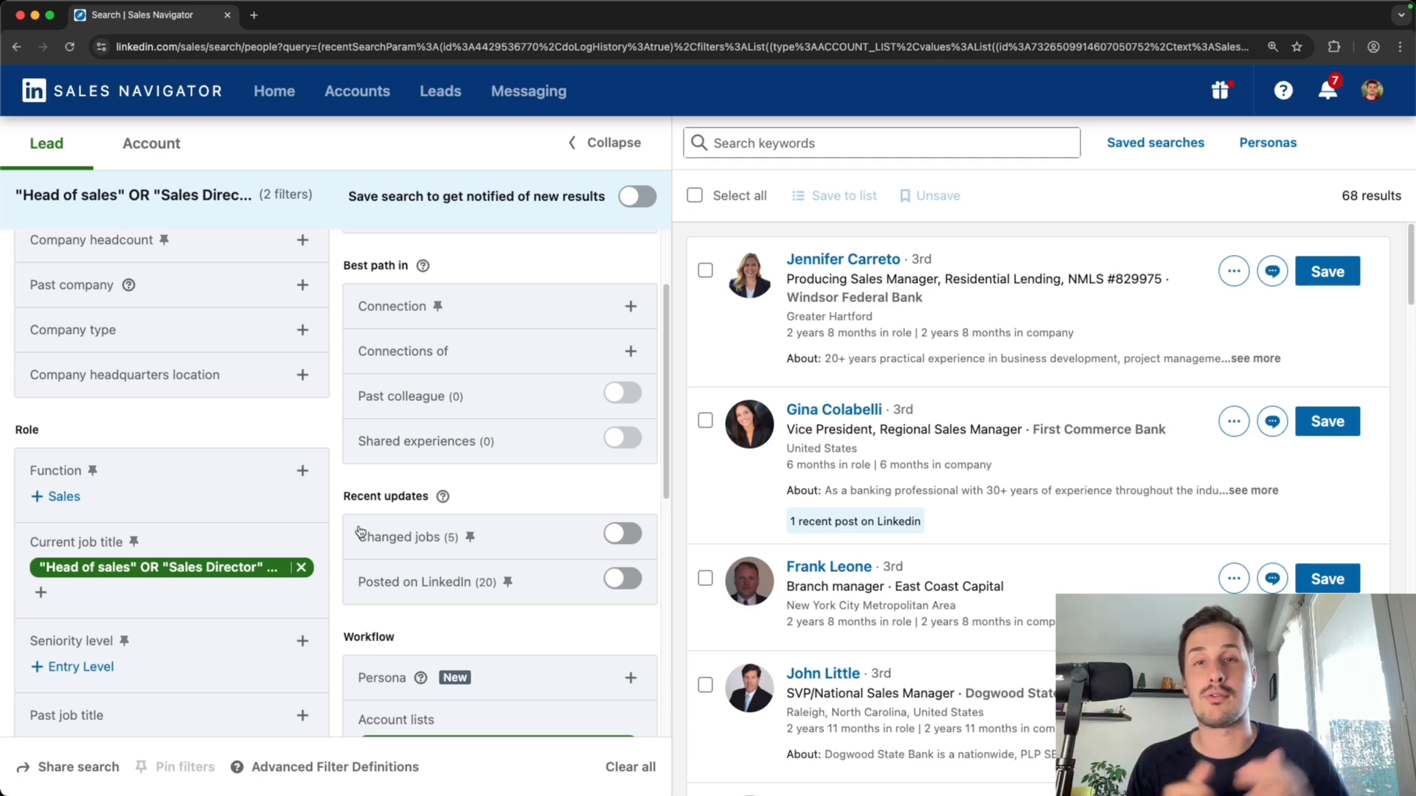
scroll(353, 534, down, 7)
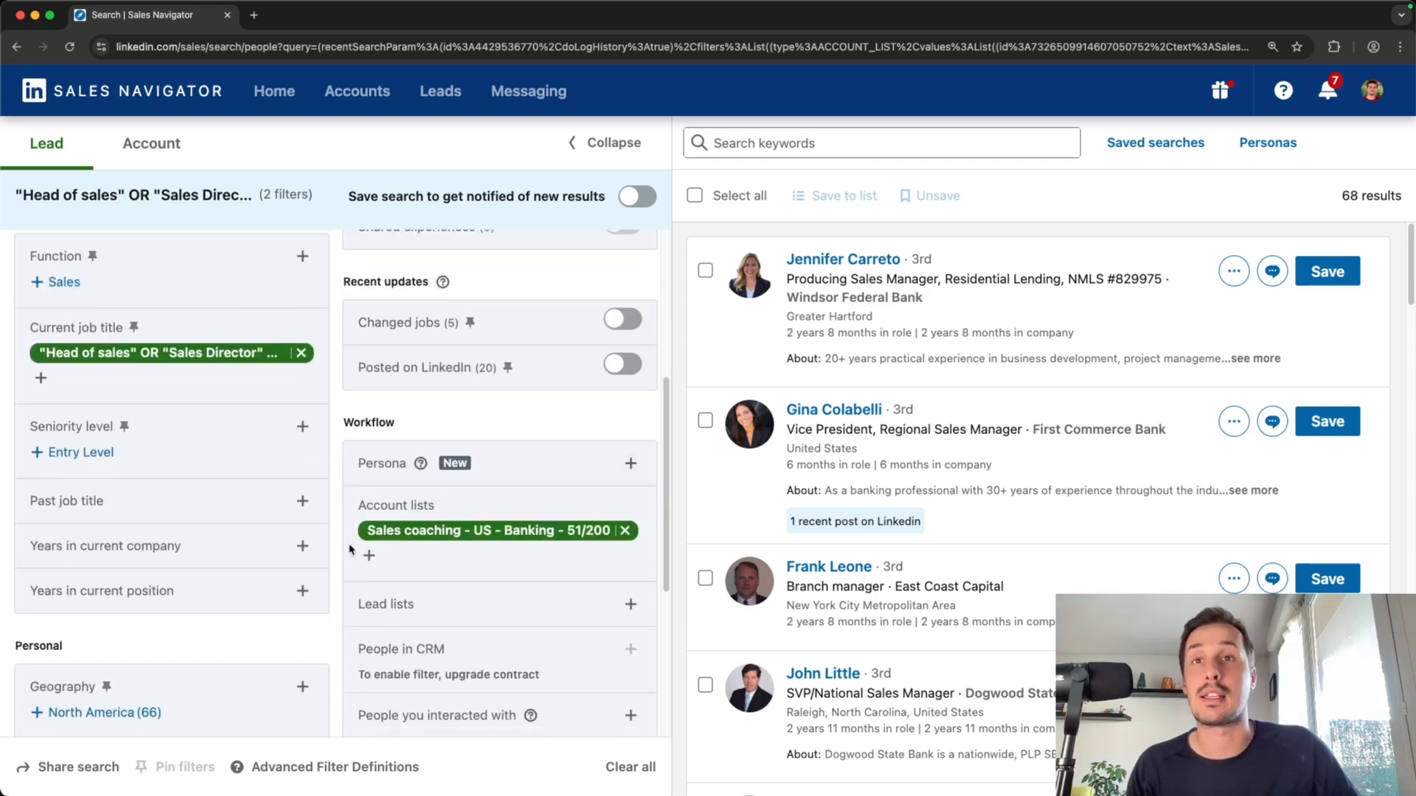
scroll(313, 517, up, 8)
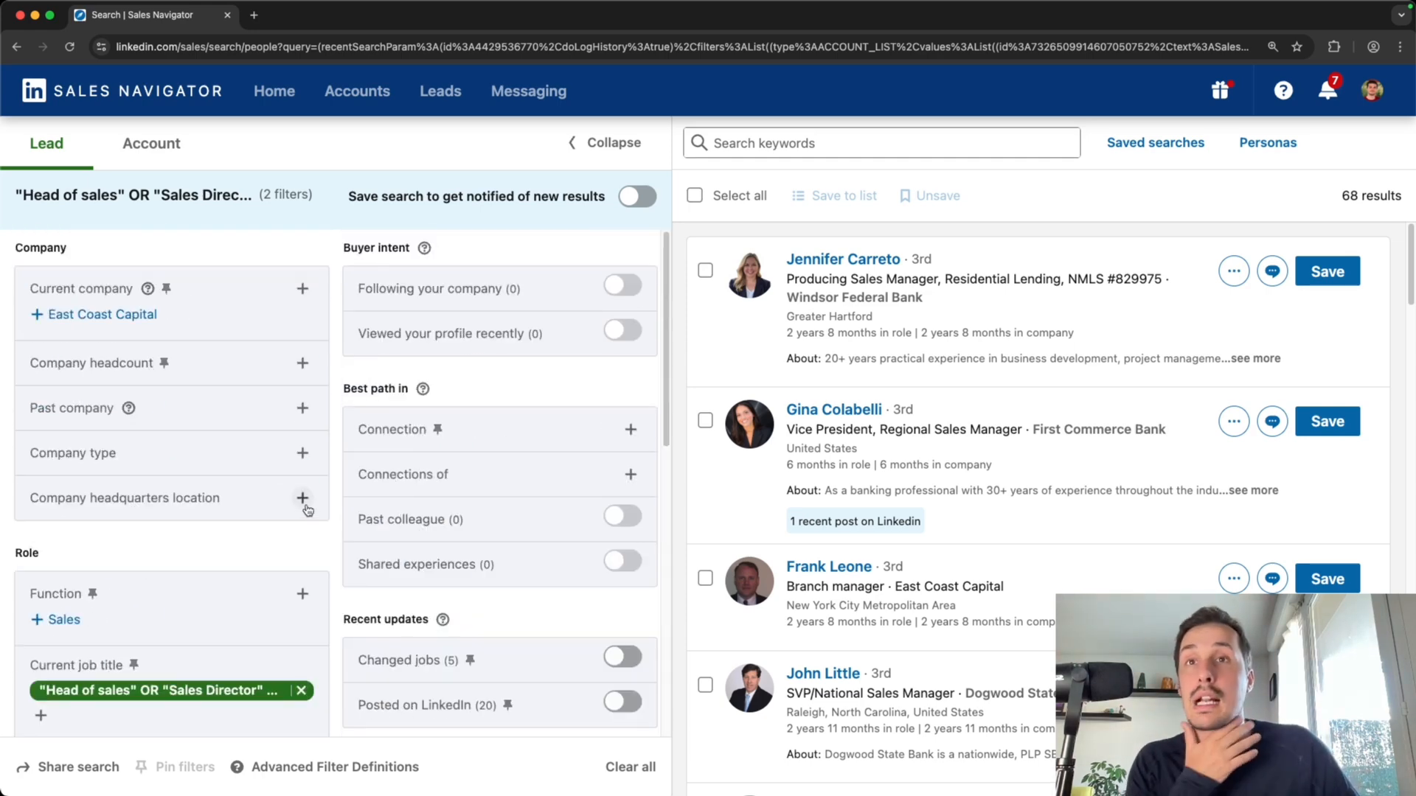
Turn on the Posted on LinkedIn filter for the lead search
scroll(308, 509, down, 3)
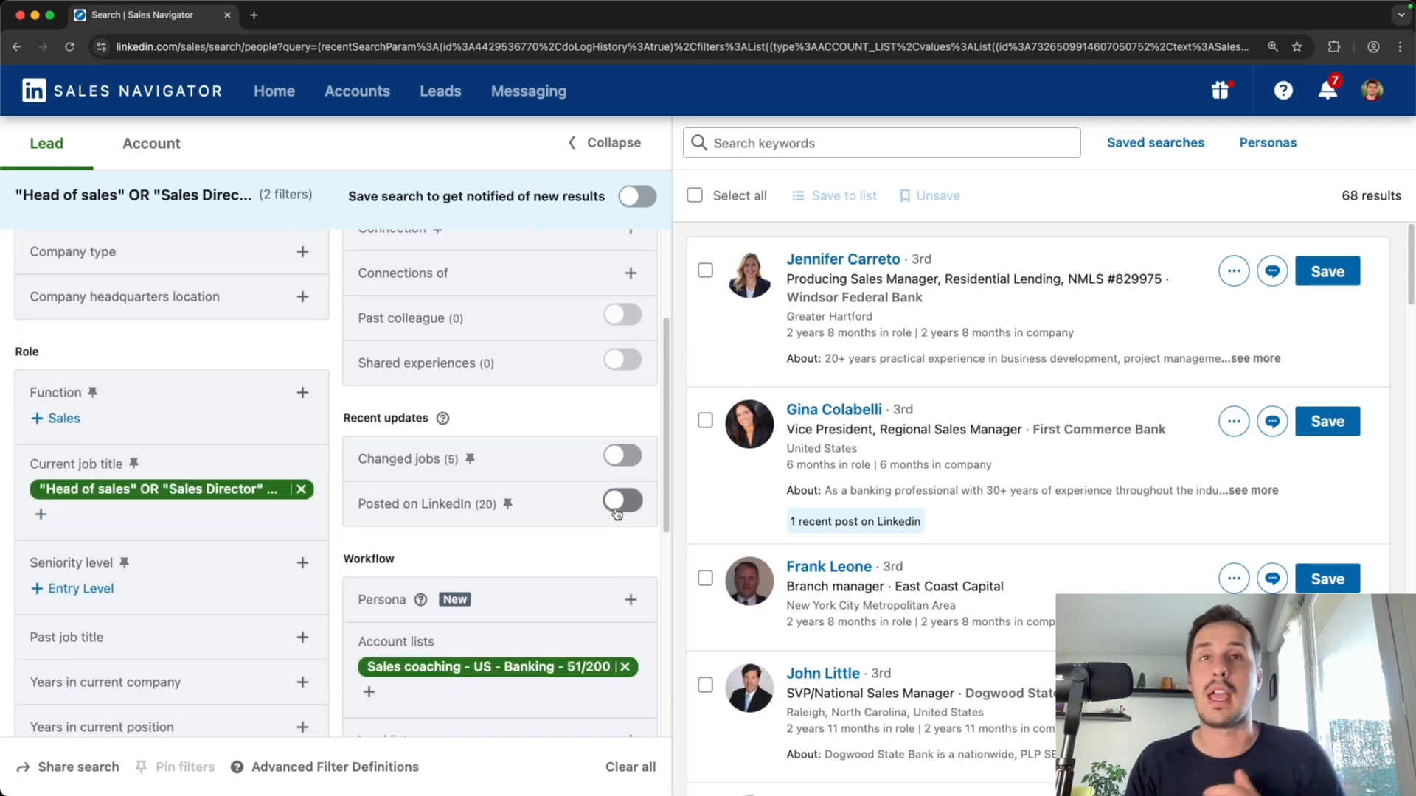
click(620, 502)
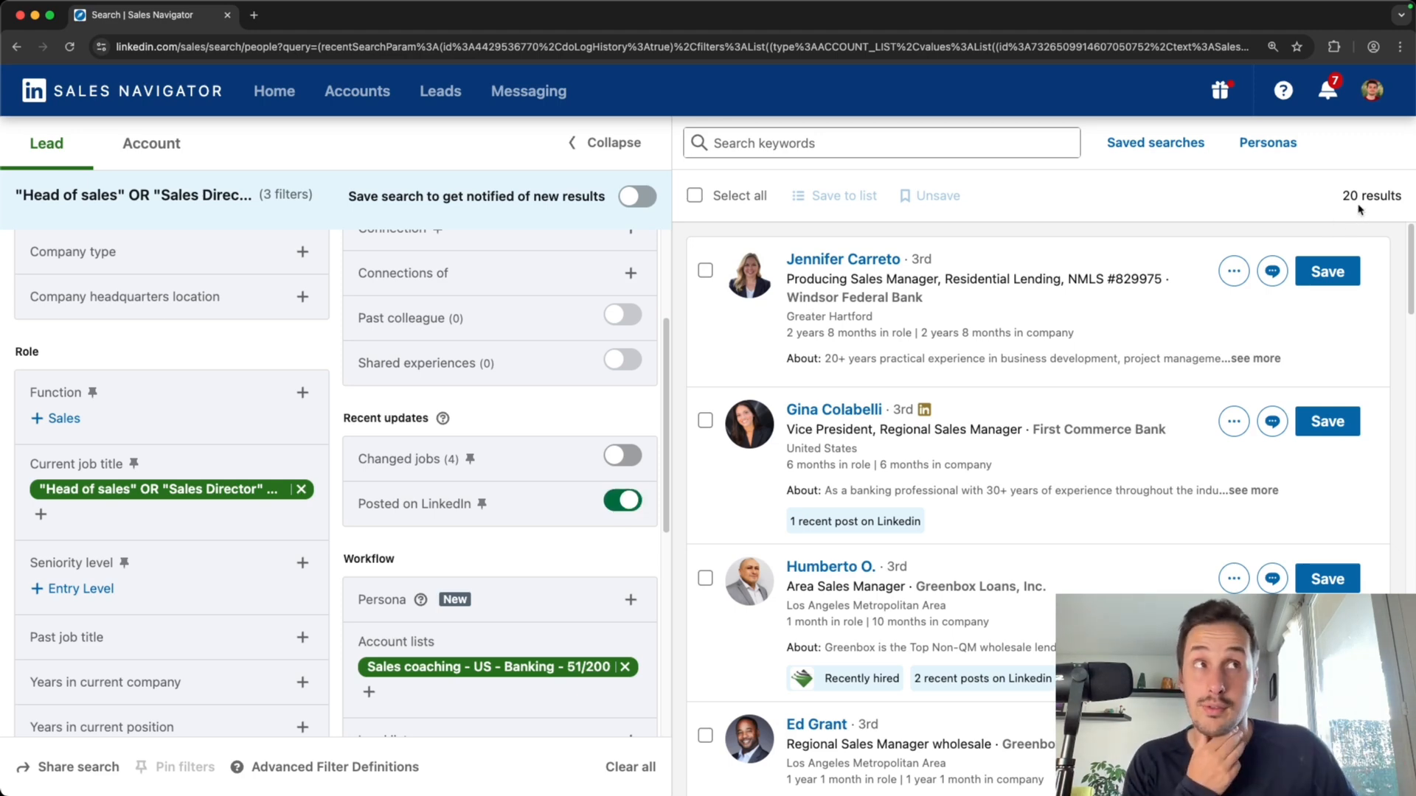
double_click(1350, 195)
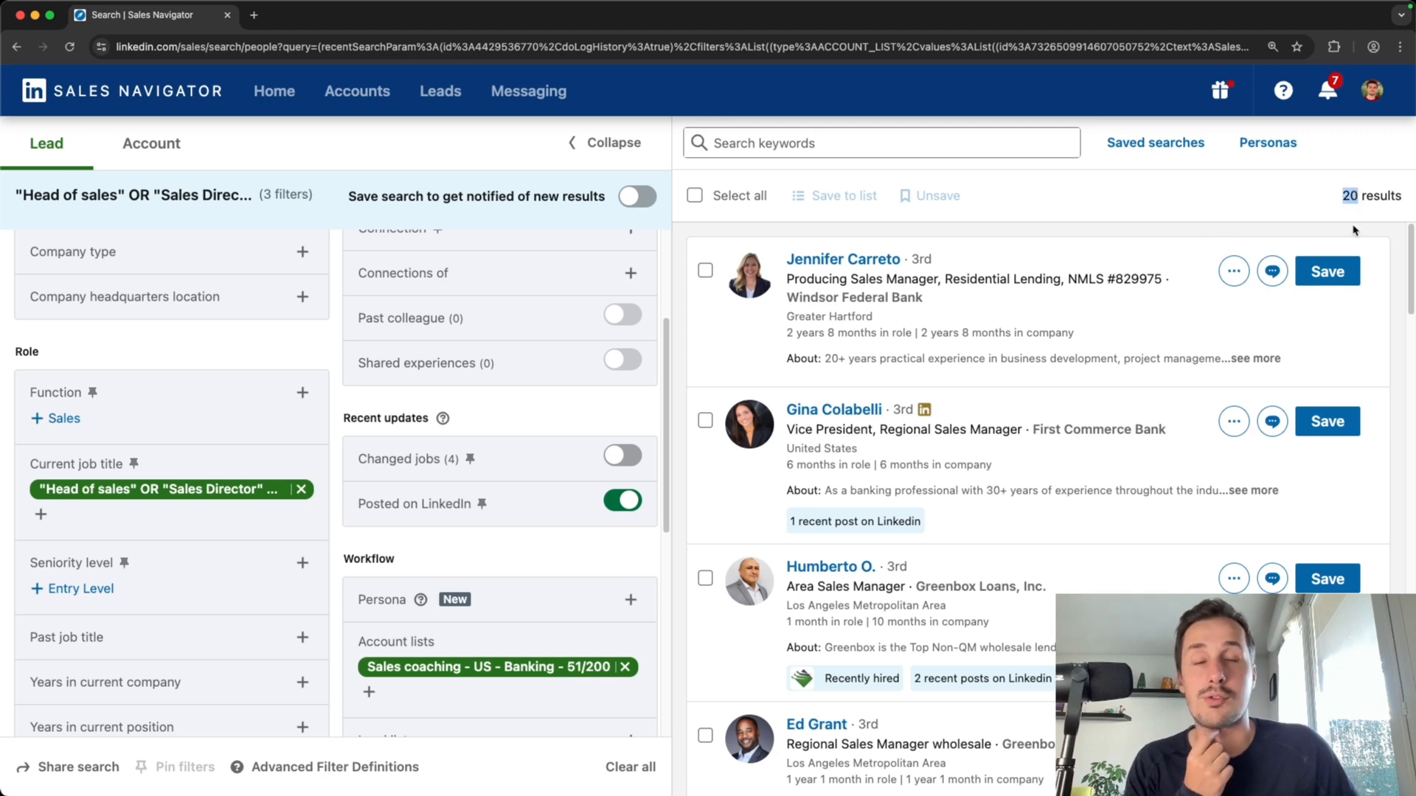
Switch to the Head of Sales - Sales Manager spreadsheet of exported leads in the other browser window
scroll(522, 339, up, 3)
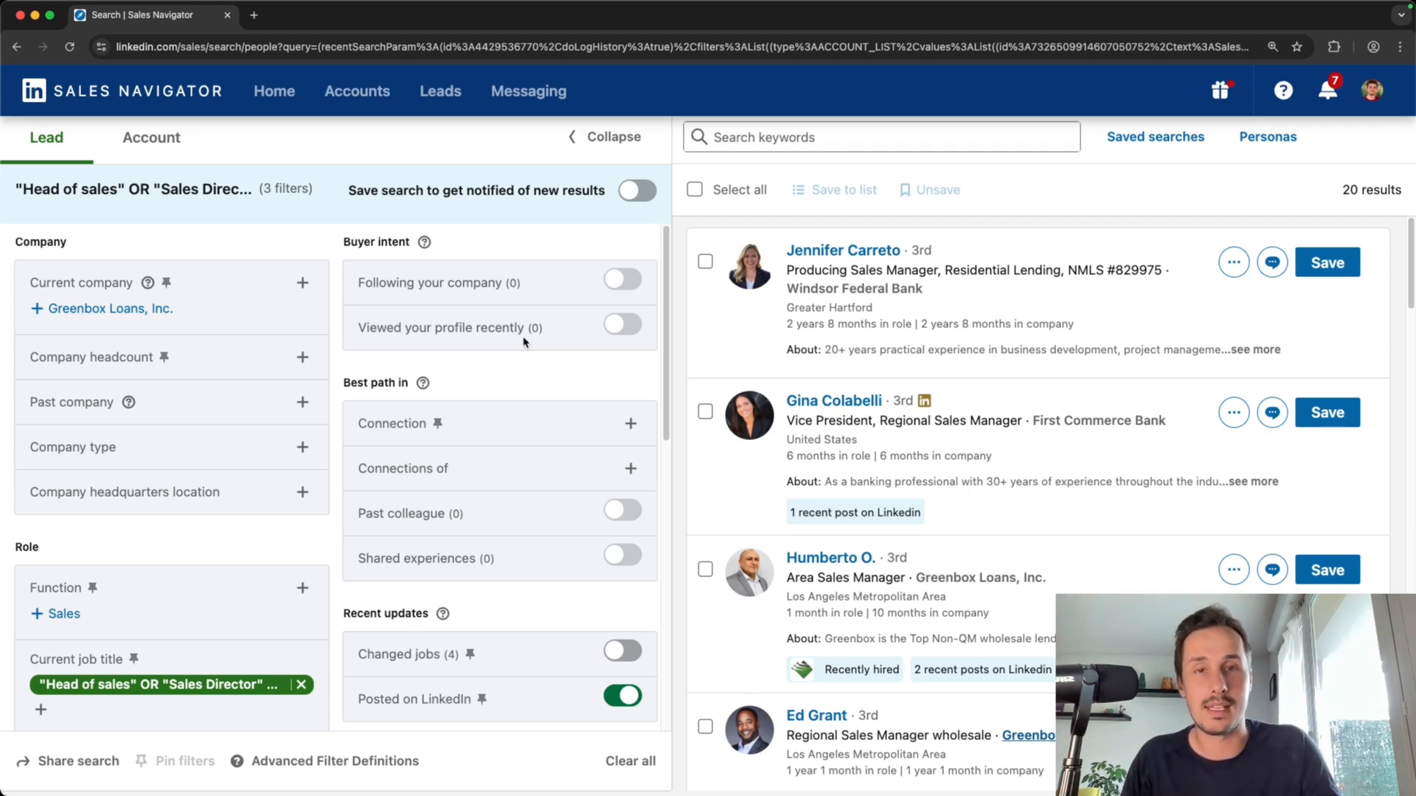
key(super+Tab)
click(357, 21)
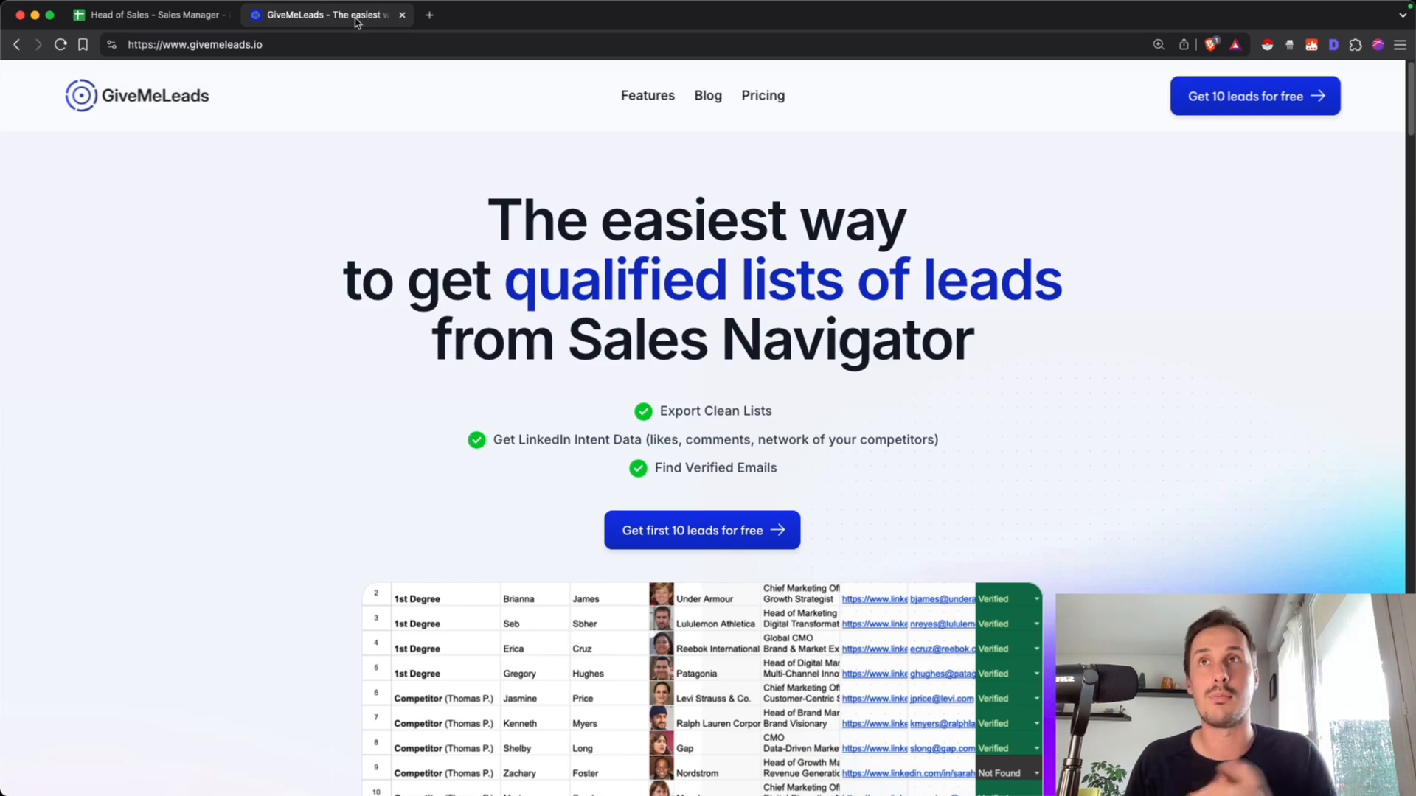
click(175, 16)
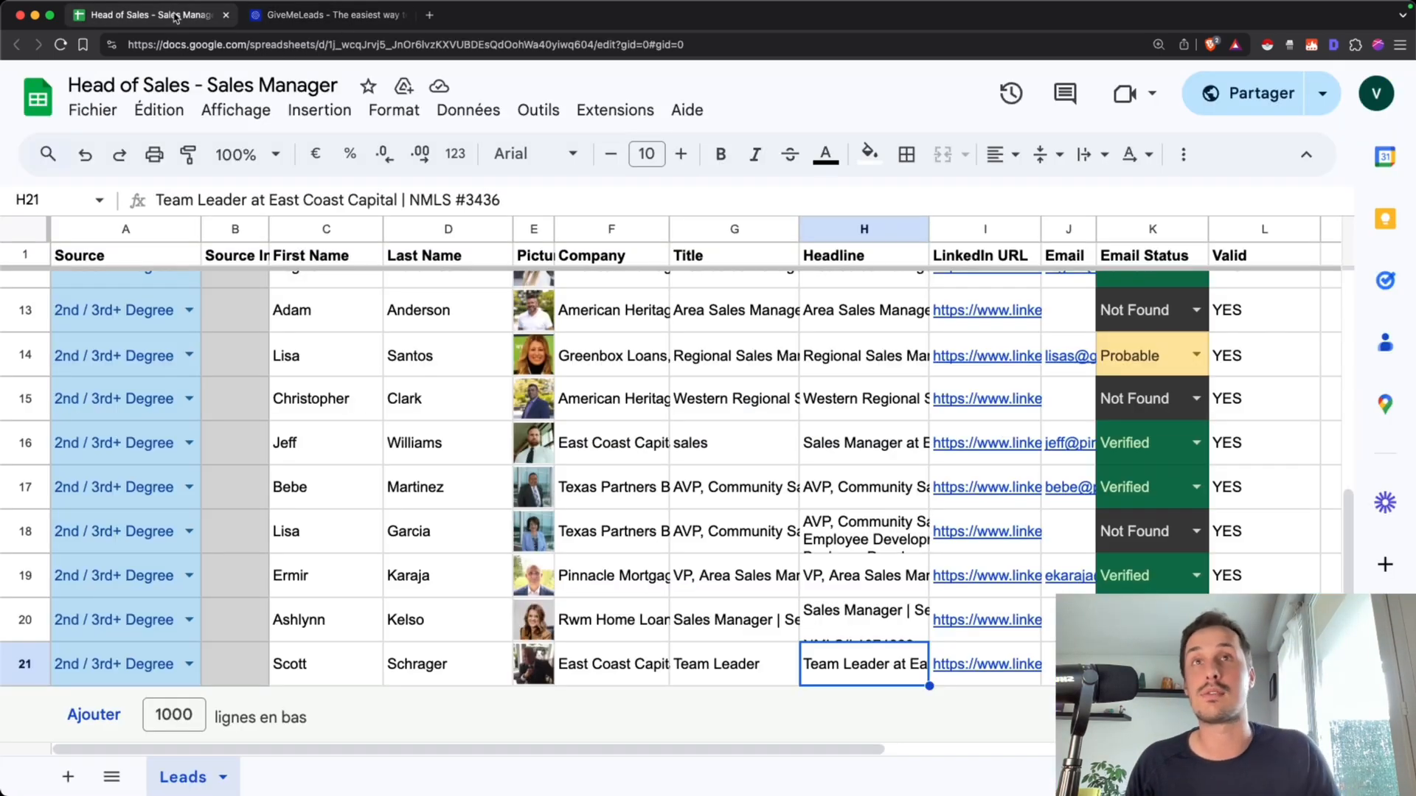
Review the spreadsheet's columns, such as First Name, Last Name and Email, across the lead rows
scroll(568, 609, up, 7)
click(908, 456)
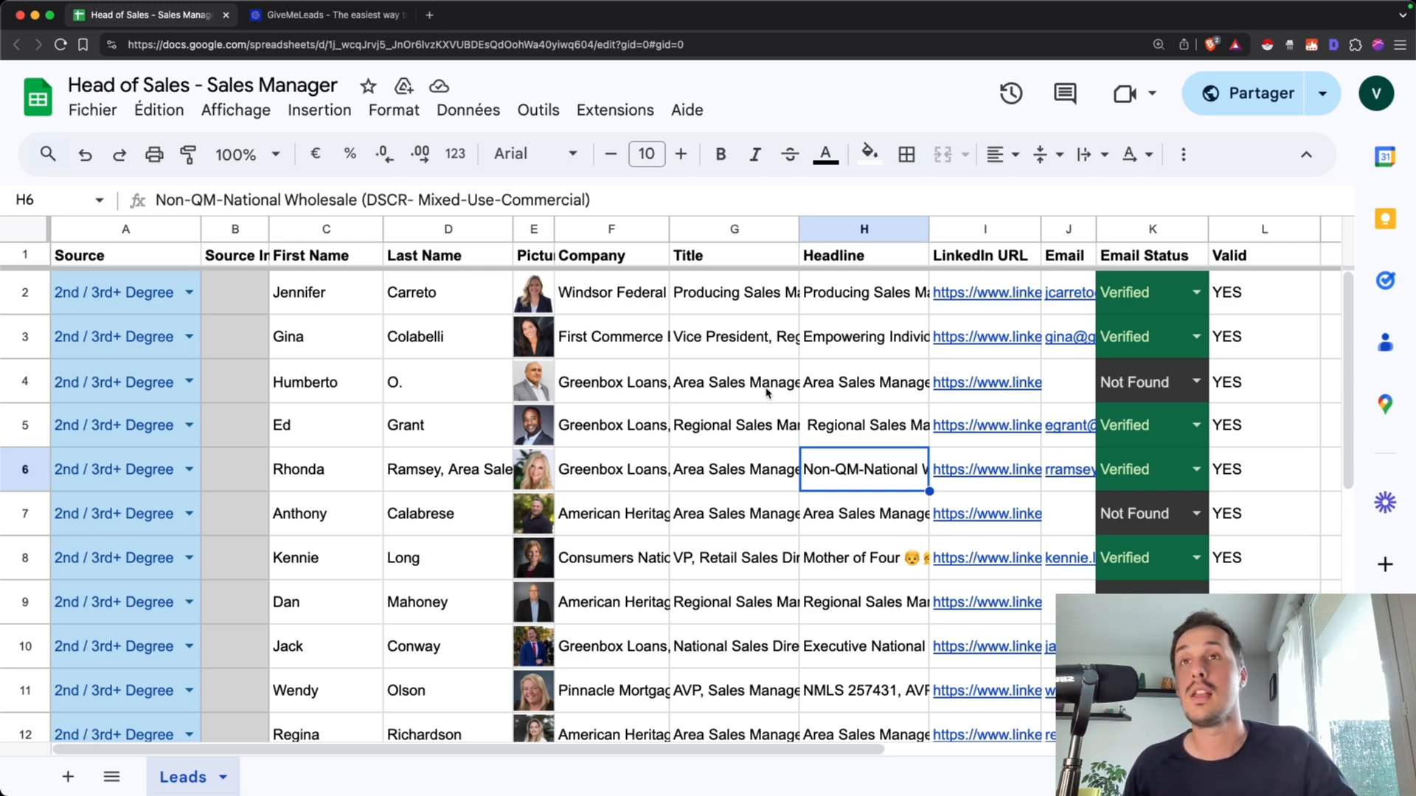
click(315, 263)
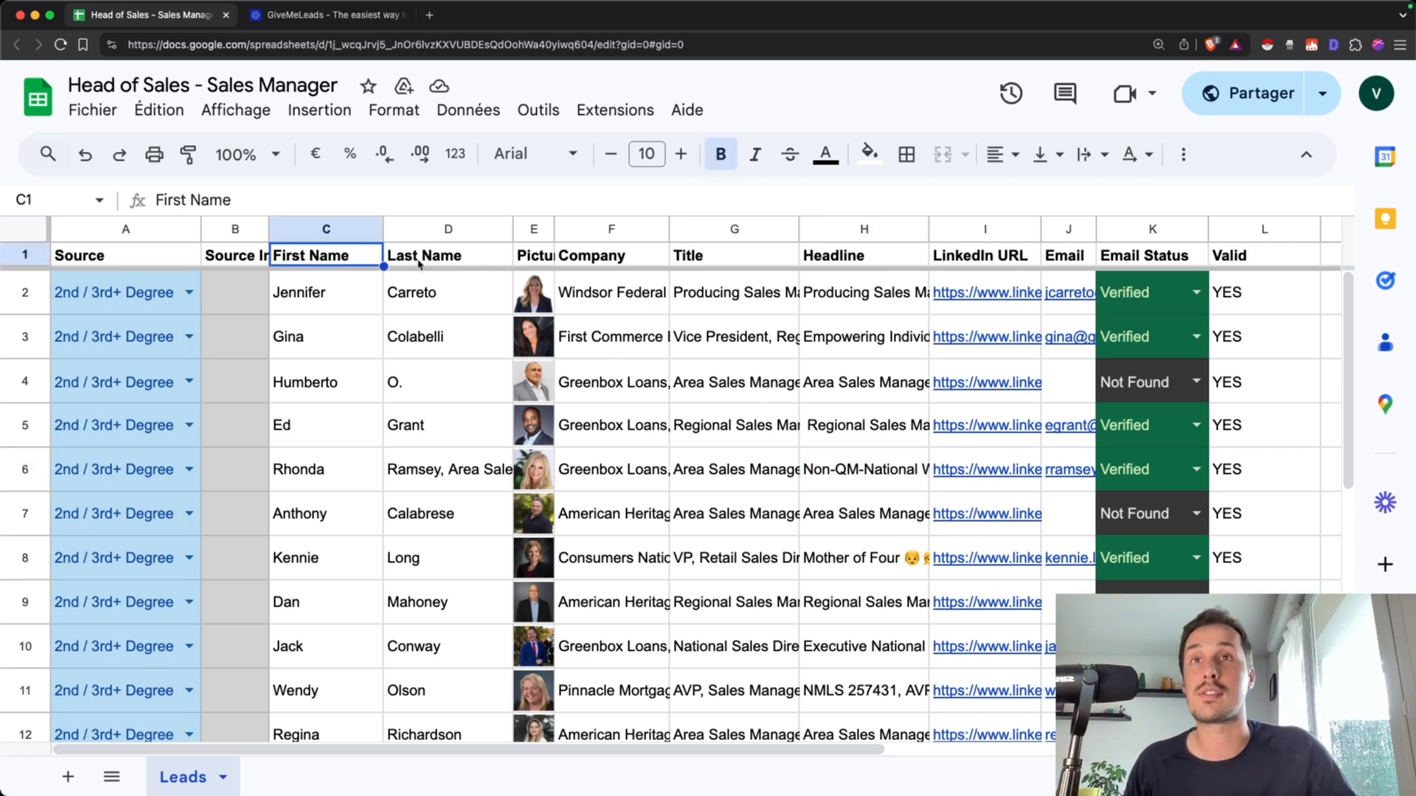
click(424, 259)
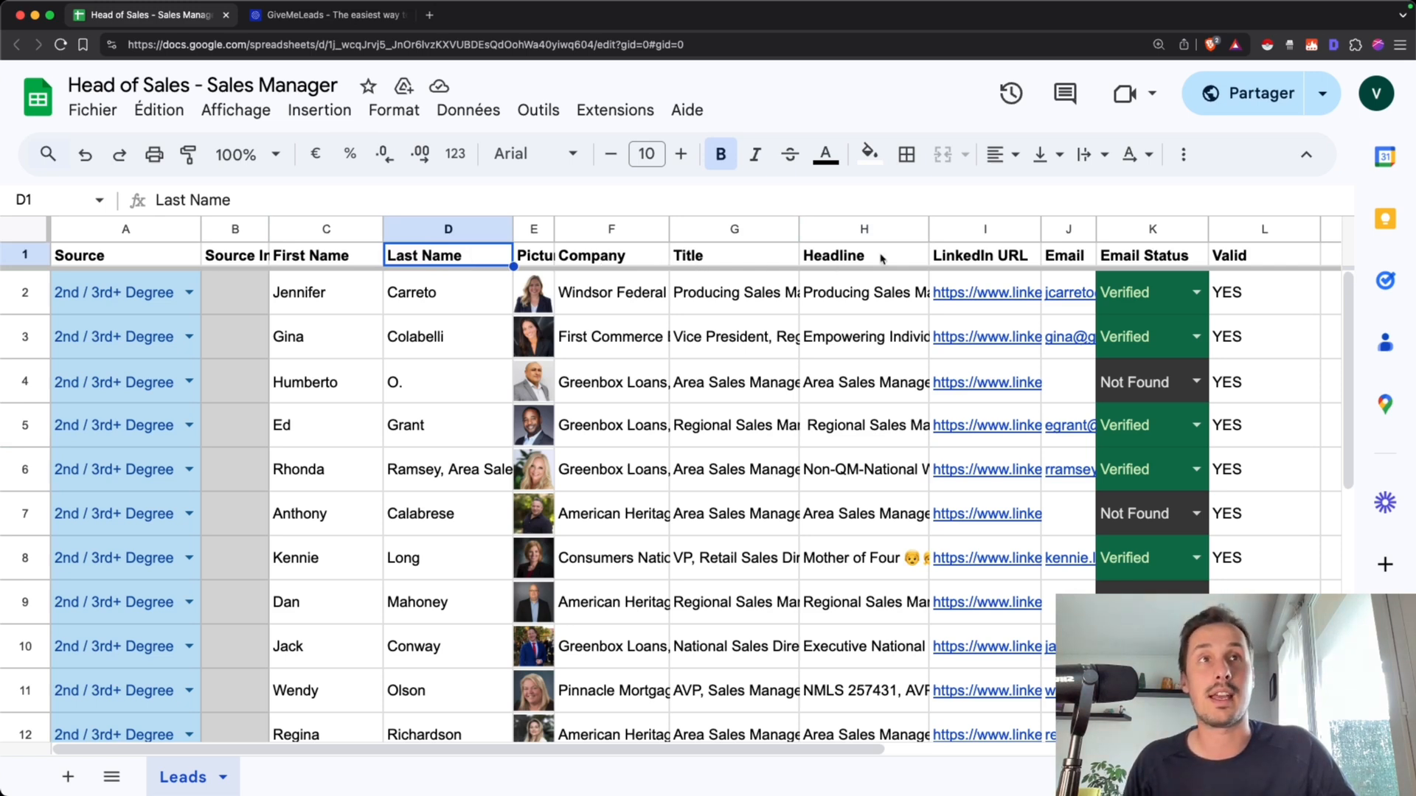
click(1063, 259)
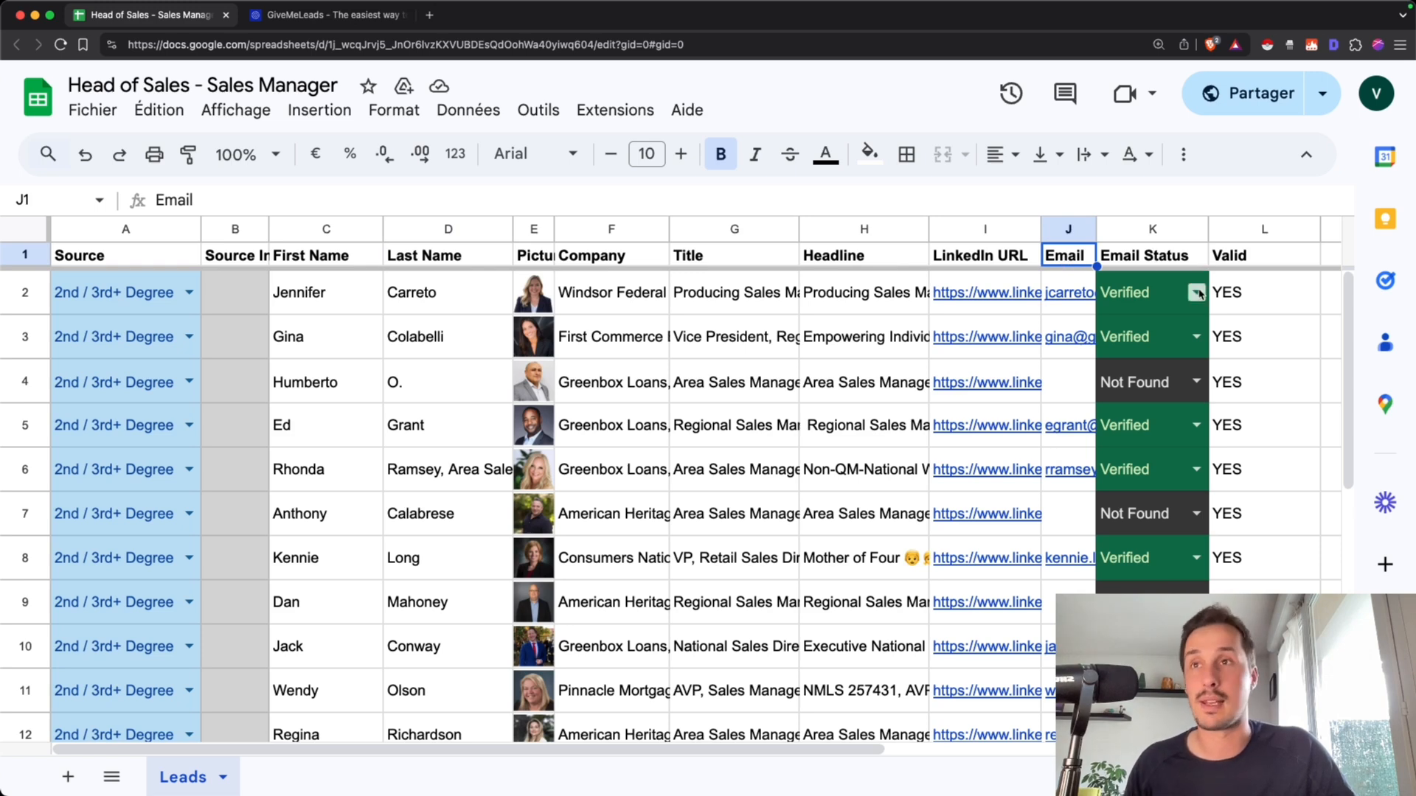
click(334, 271)
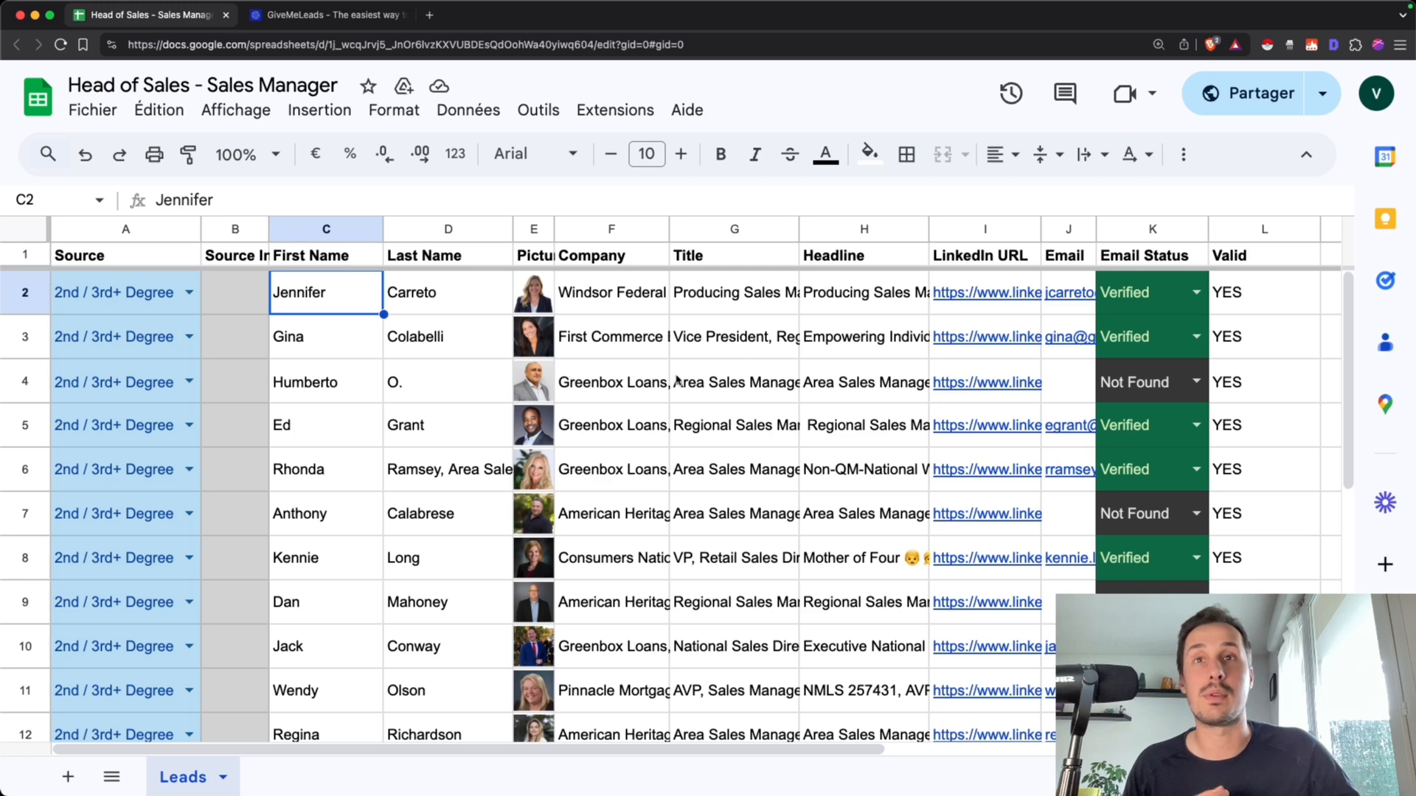
scroll(671, 412, down, 5)
scroll(675, 415, down, 1)
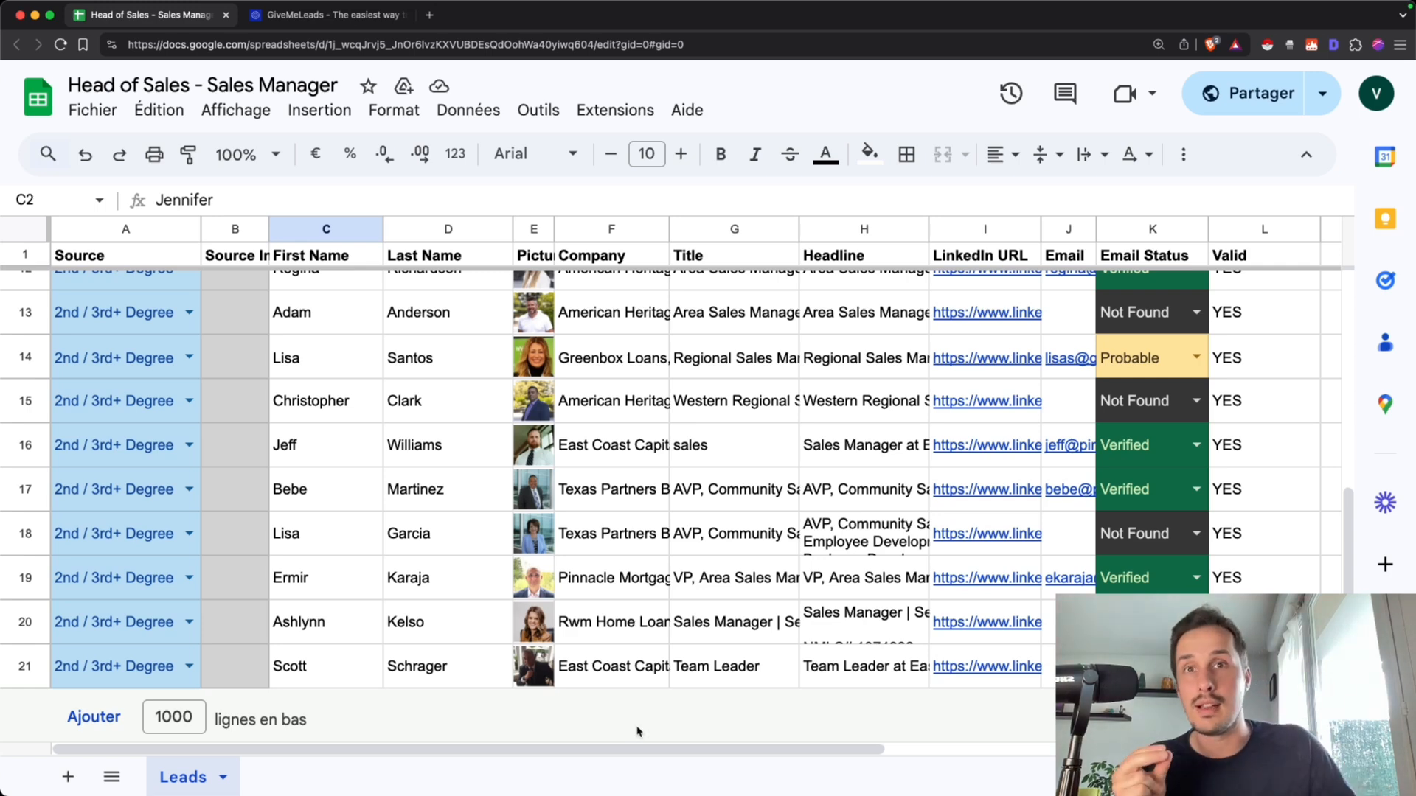
Scroll across to the Valid column and examine which leads are marked valid or invalid
drag(625, 751, 901, 746)
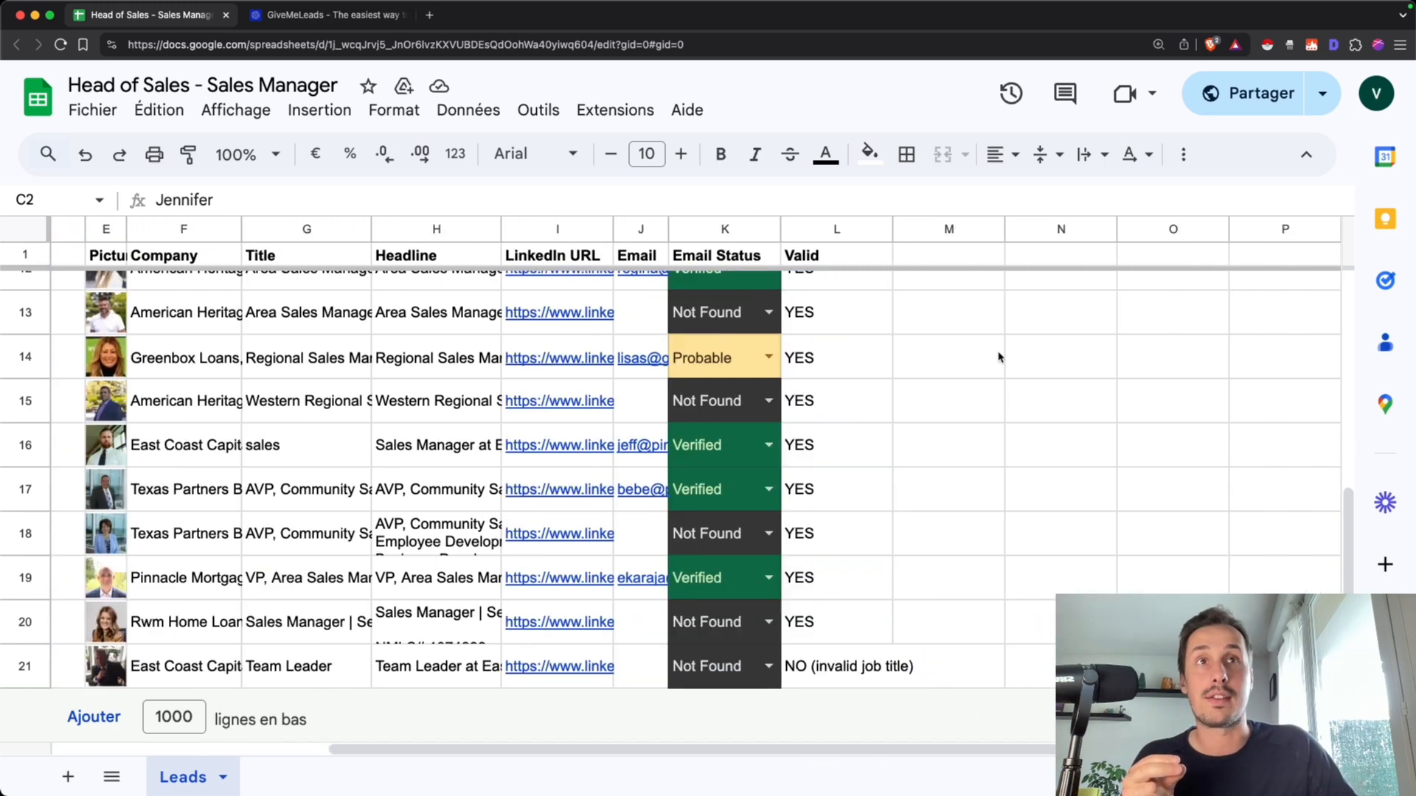
scroll(998, 357, up, 10)
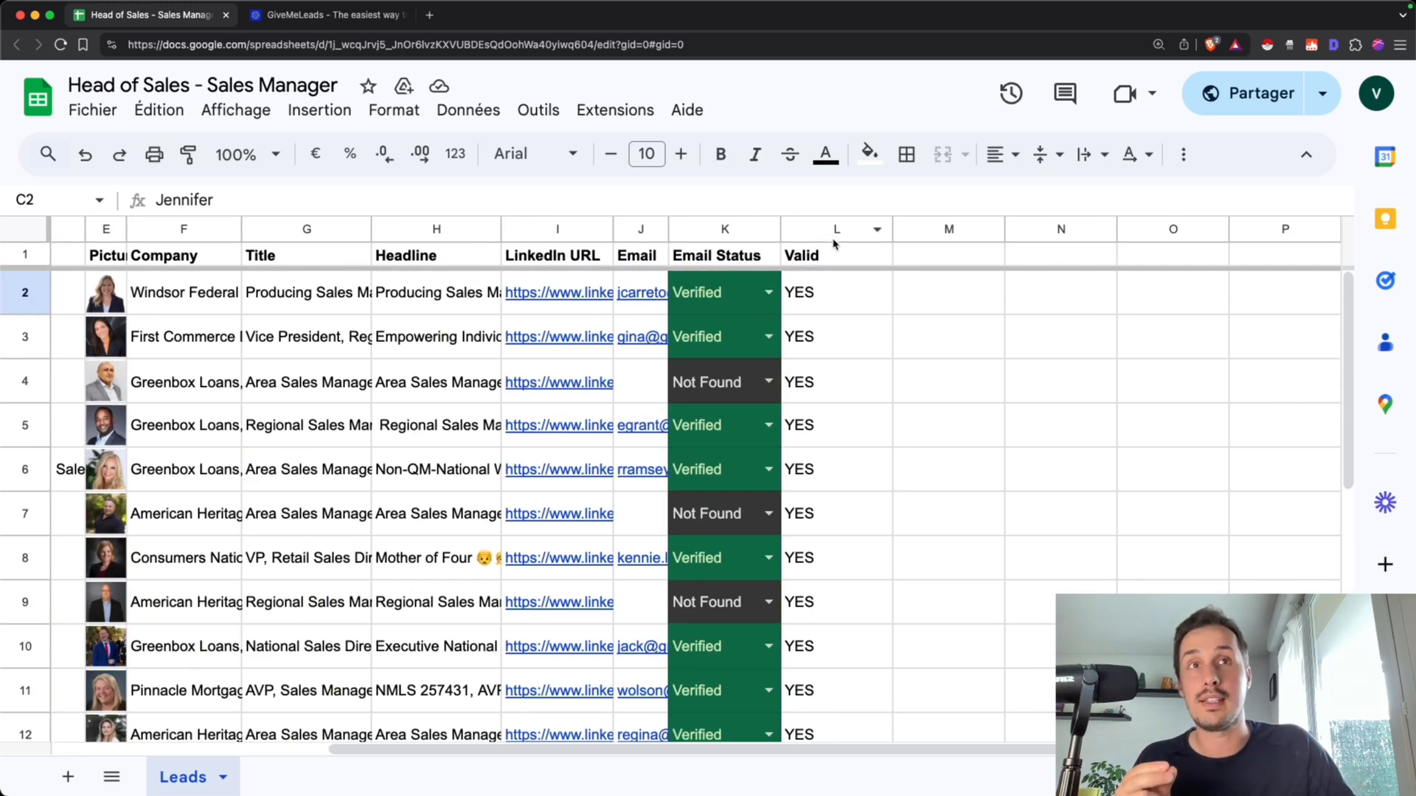
scroll(839, 405, down, 10)
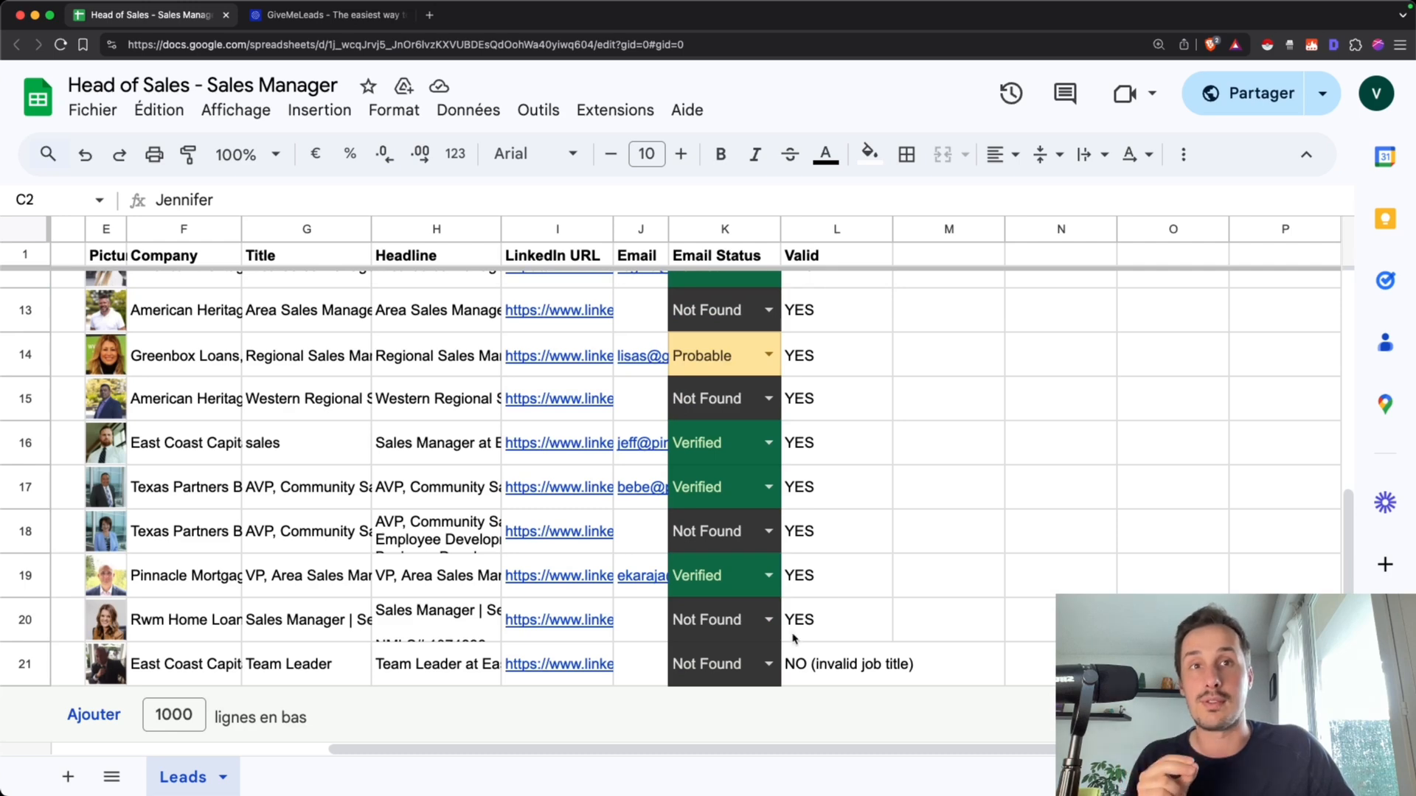
scroll(796, 638, up, 10)
drag(837, 291, 864, 558)
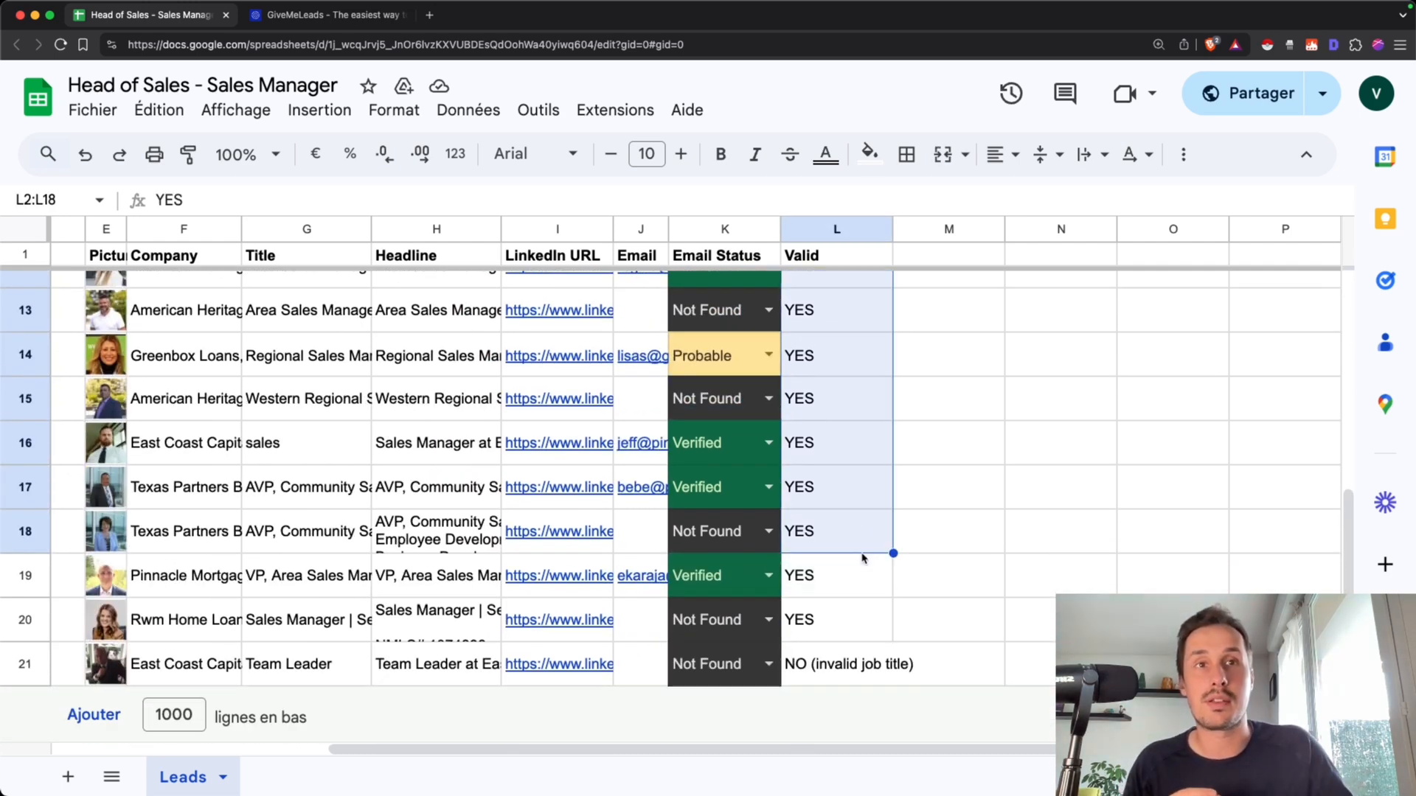
click(821, 682)
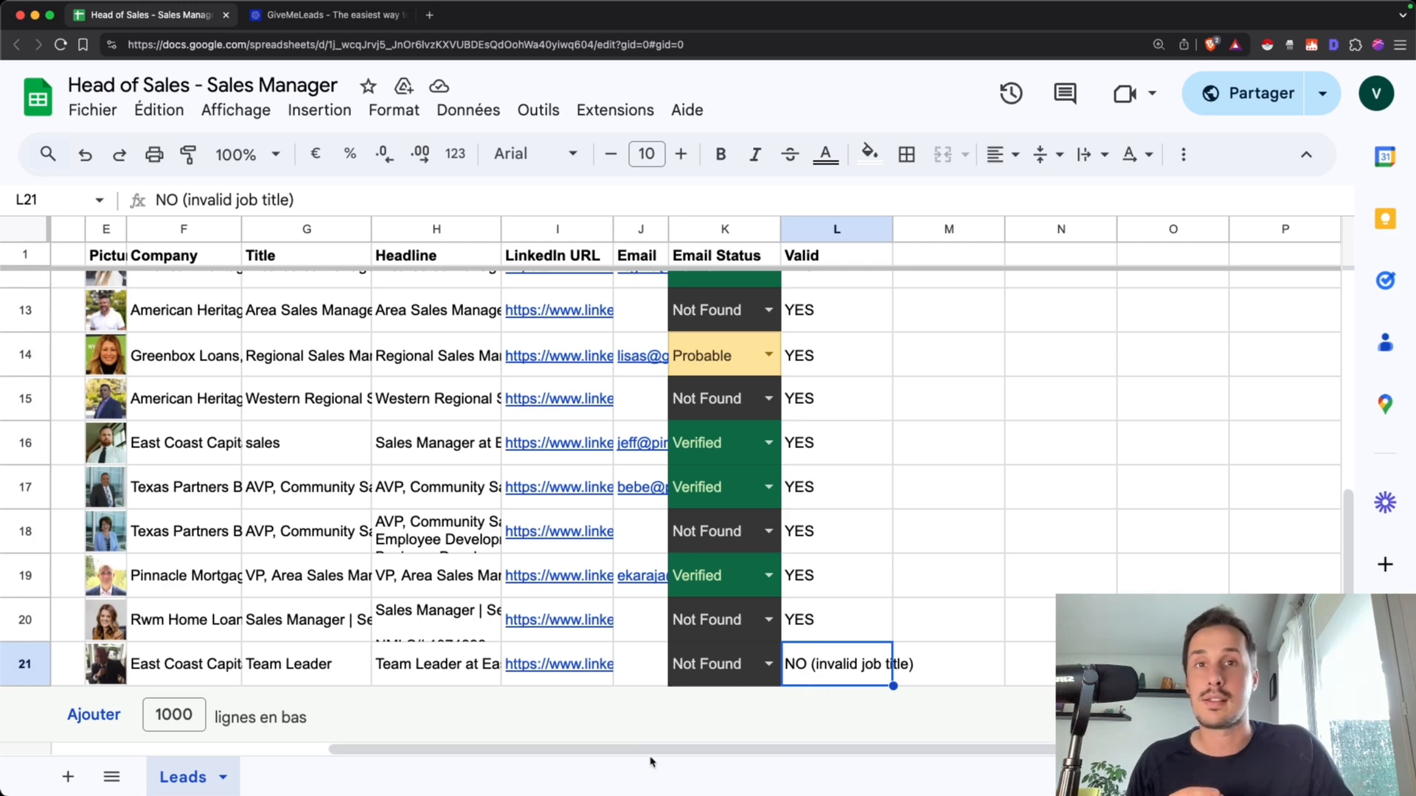
drag(651, 762, 478, 756)
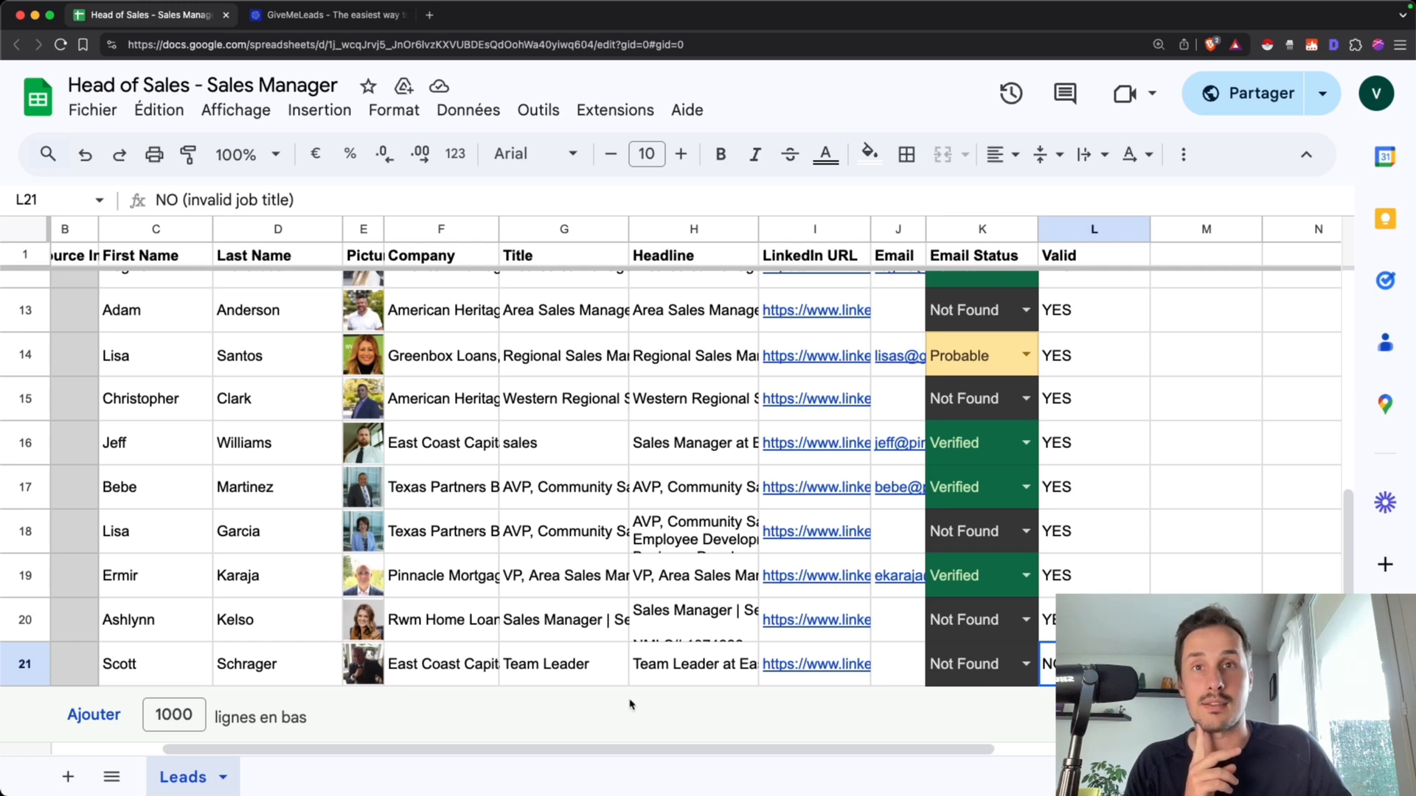
Read the leads' job titles and headlines in the Title and Headline columns
click(560, 667)
click(672, 669)
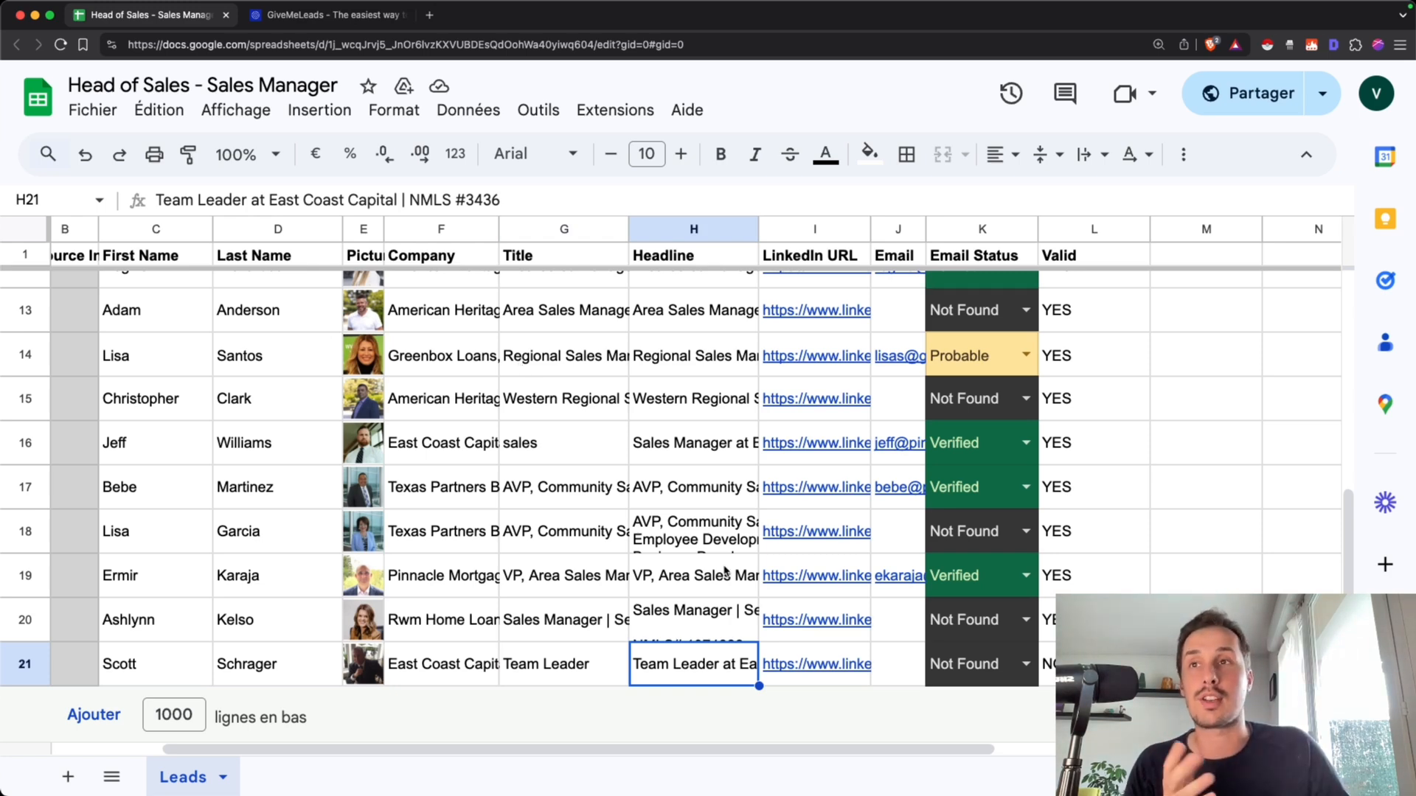
scroll(725, 571, up, 6)
click(713, 298)
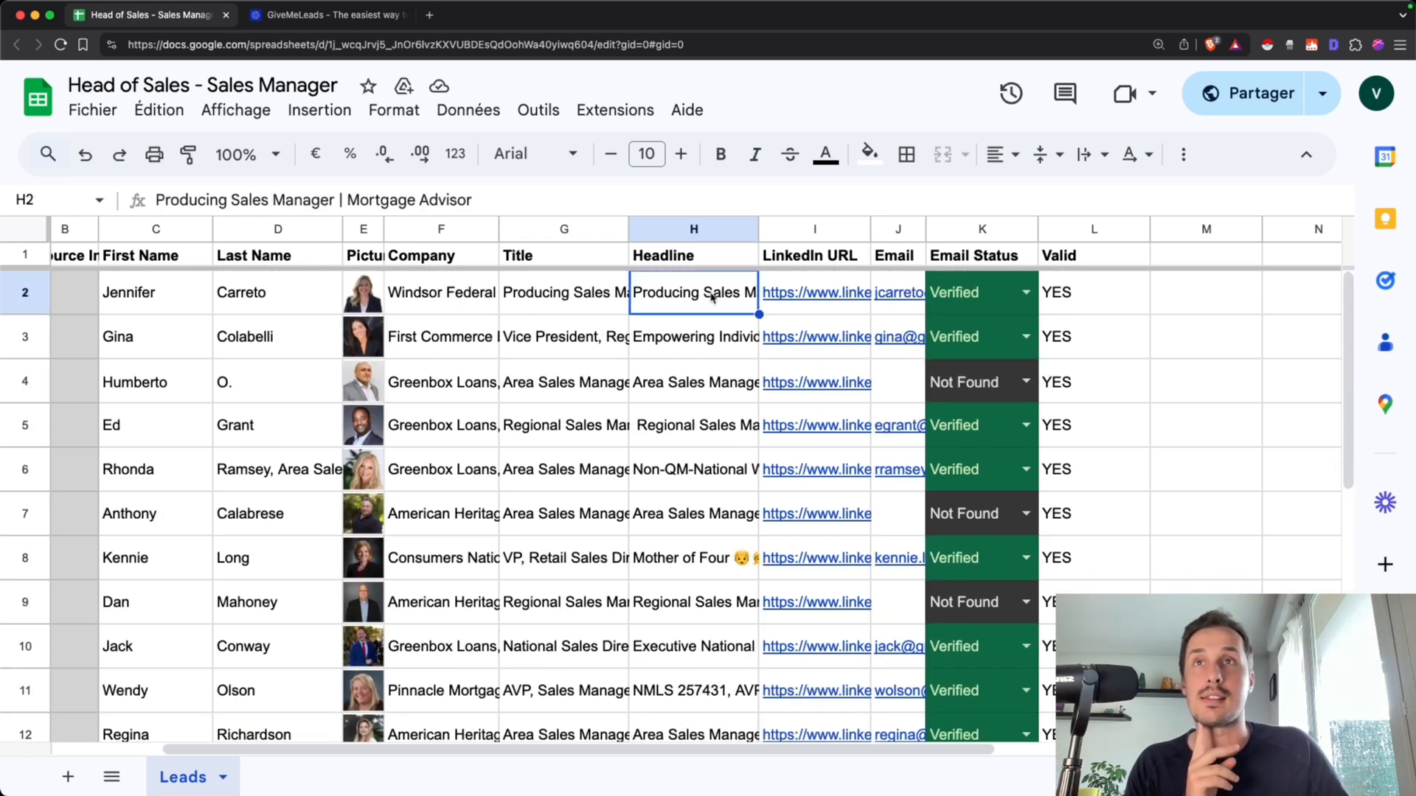
click(599, 342)
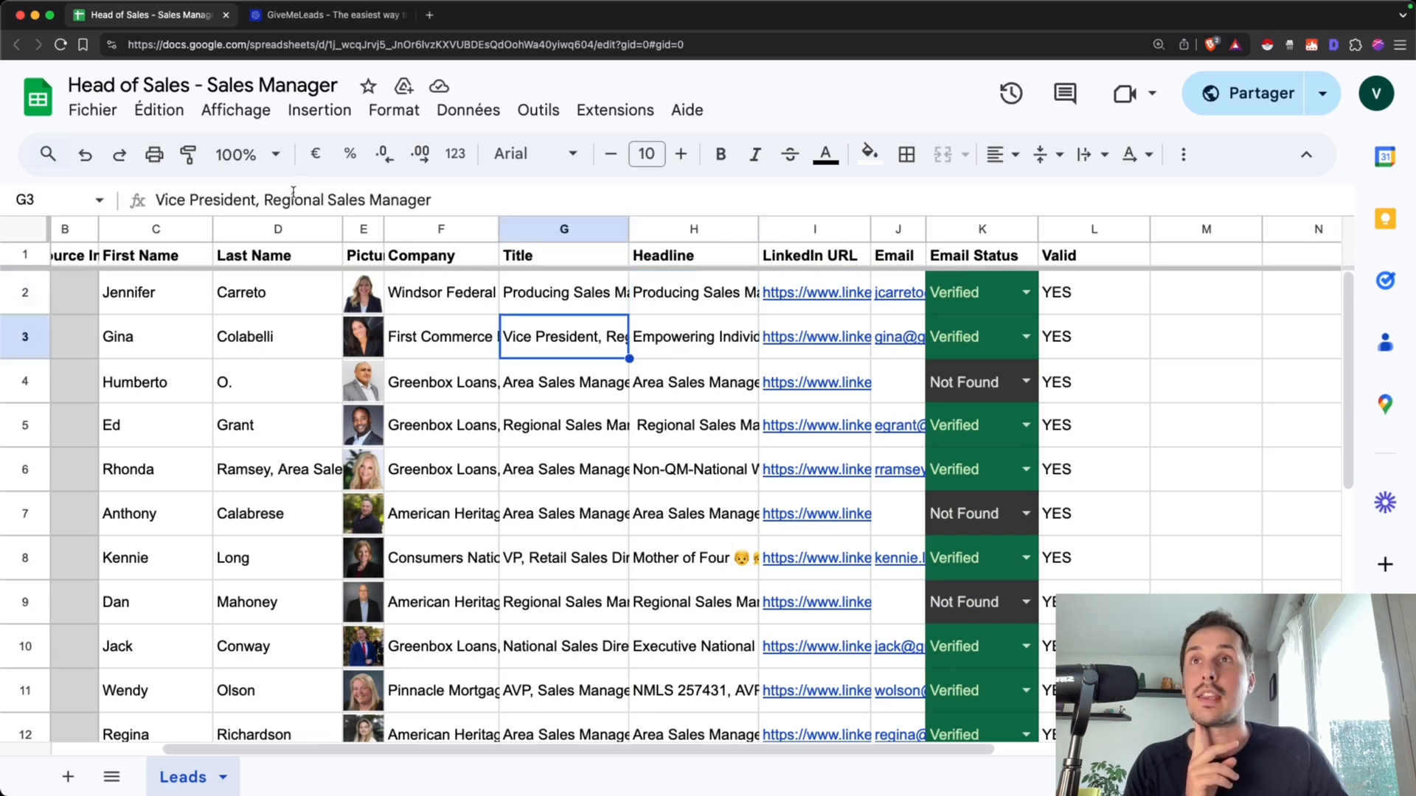
click(511, 379)
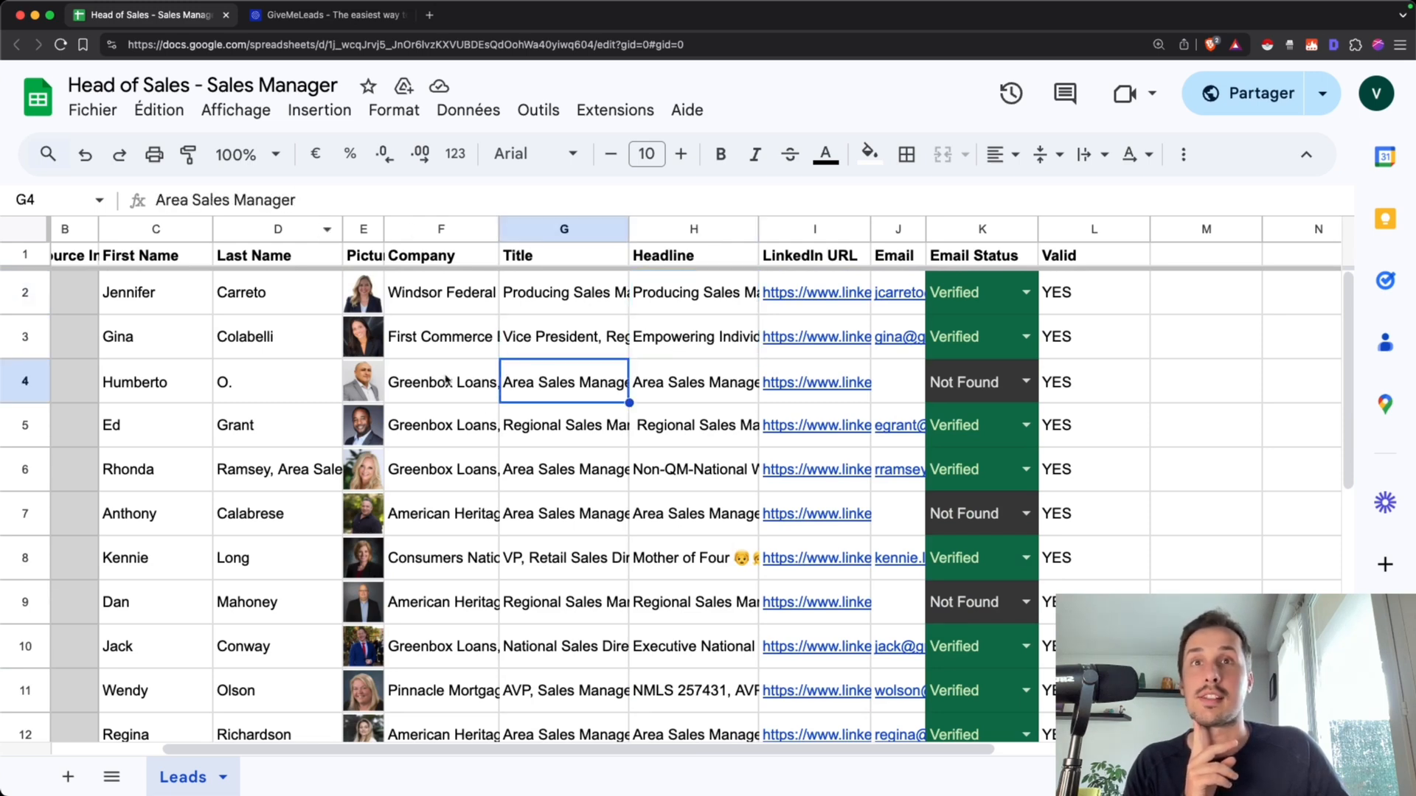
click(572, 558)
double_click(573, 557)
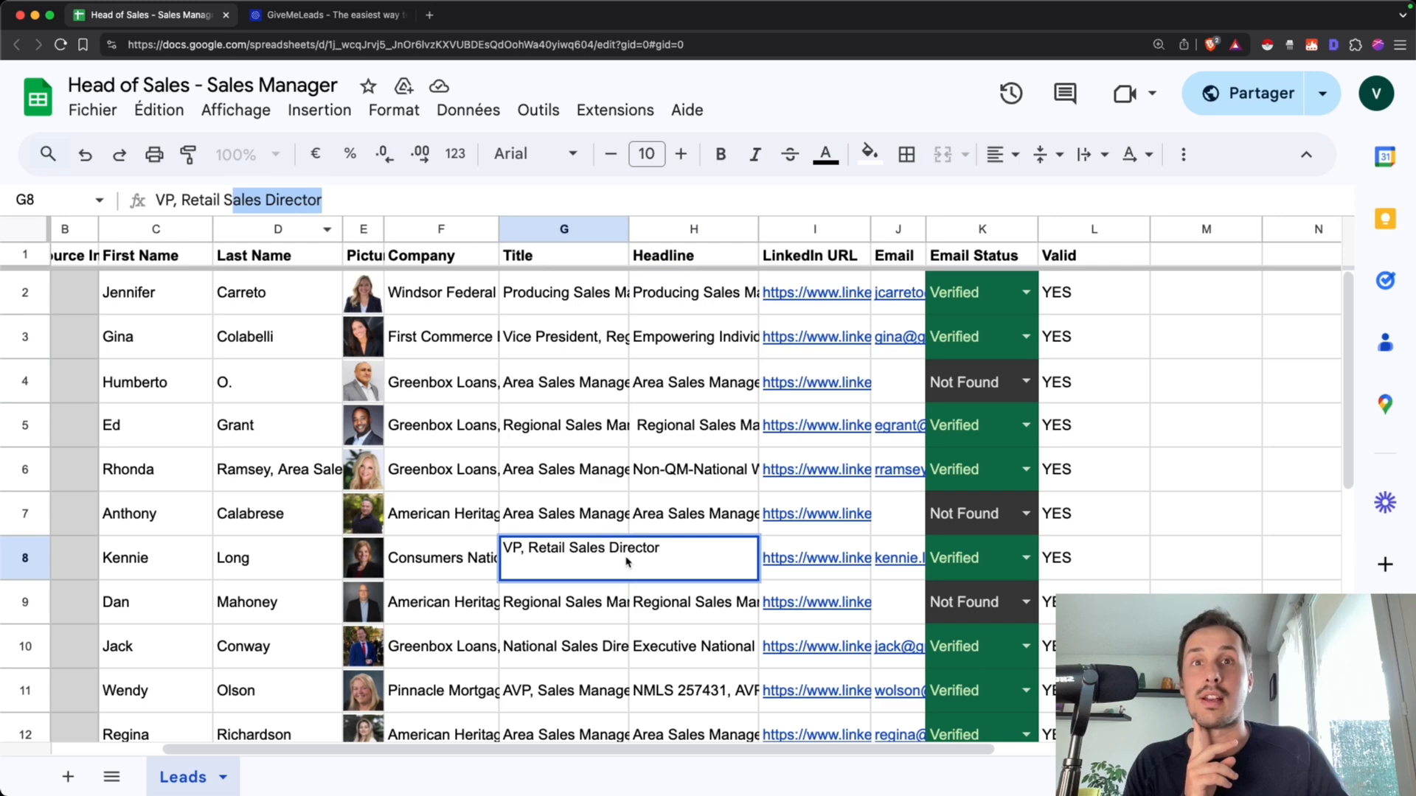
click(702, 623)
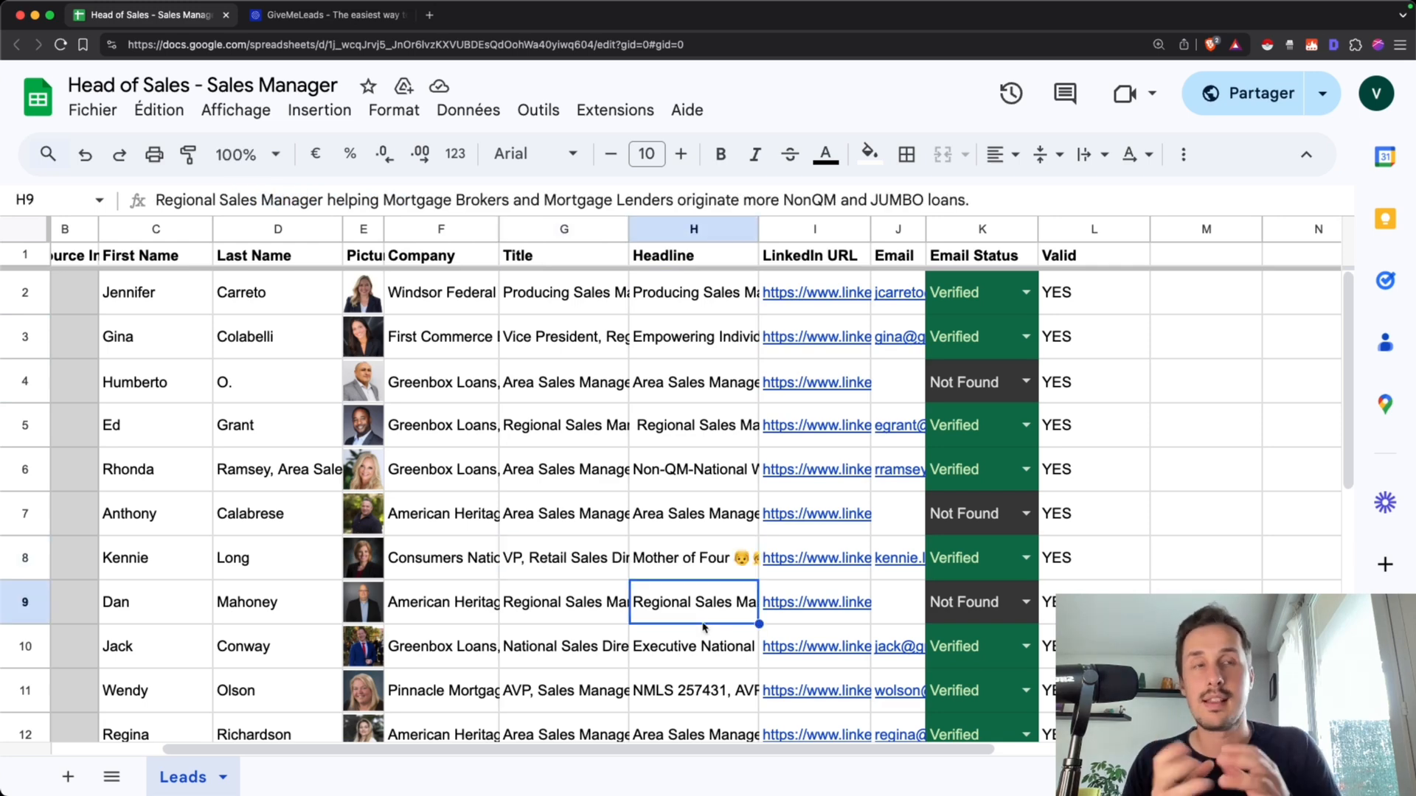